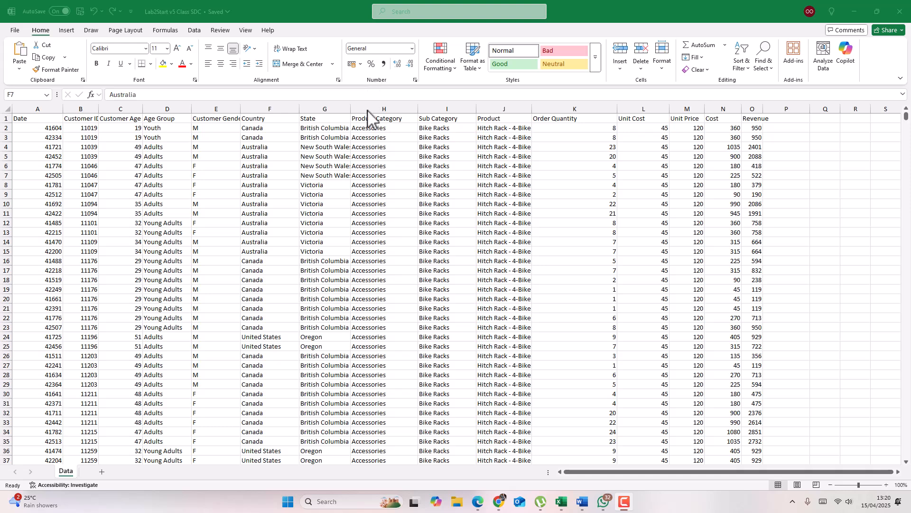
click(43, 121)
drag(55, 121, 722, 460)
click(306, 204)
click(40, 129)
click(159, 186)
click(315, 186)
click(496, 187)
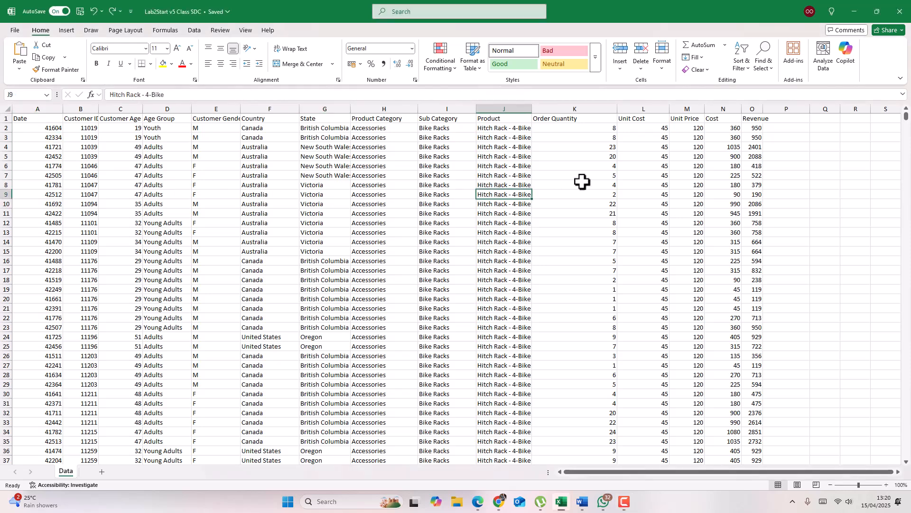
Convert the data range $A$1:$O$113037 into a table, keeping the option that the table has headers.
click(640, 176)
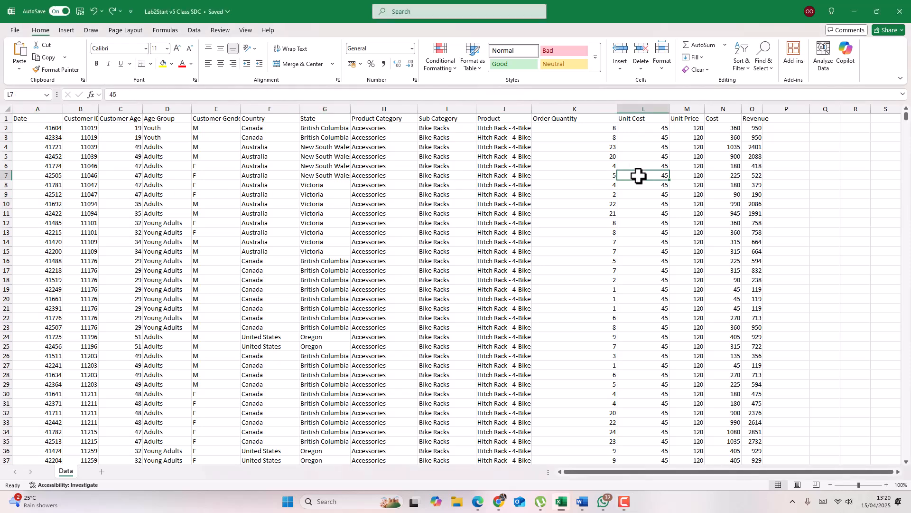
click(67, 30)
click(90, 59)
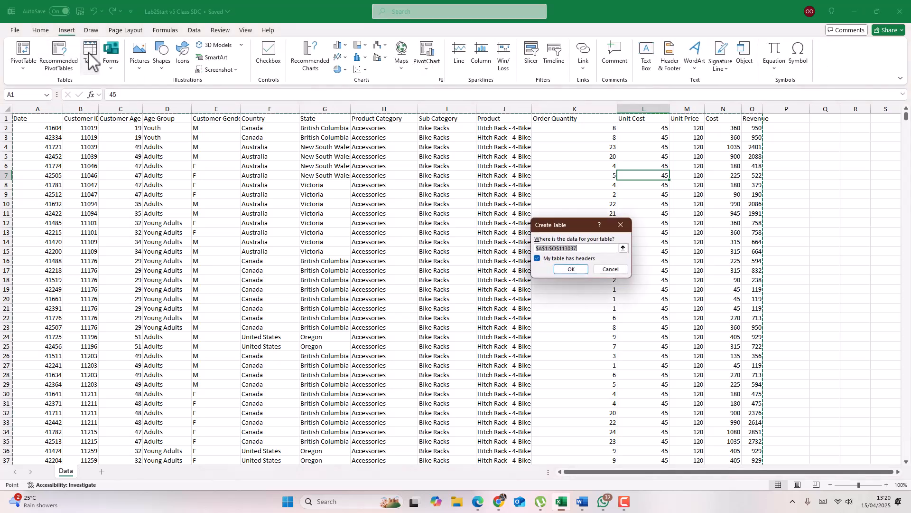
click(537, 259)
click(537, 259)
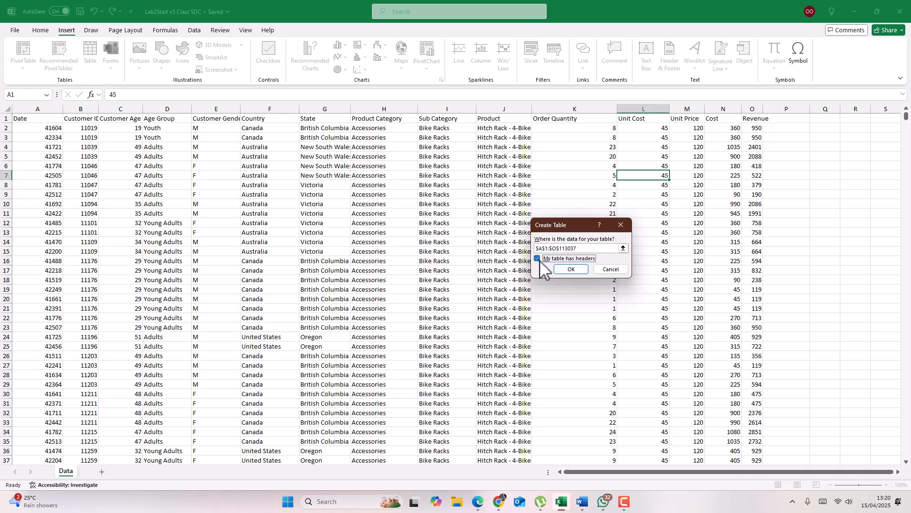
click(577, 272)
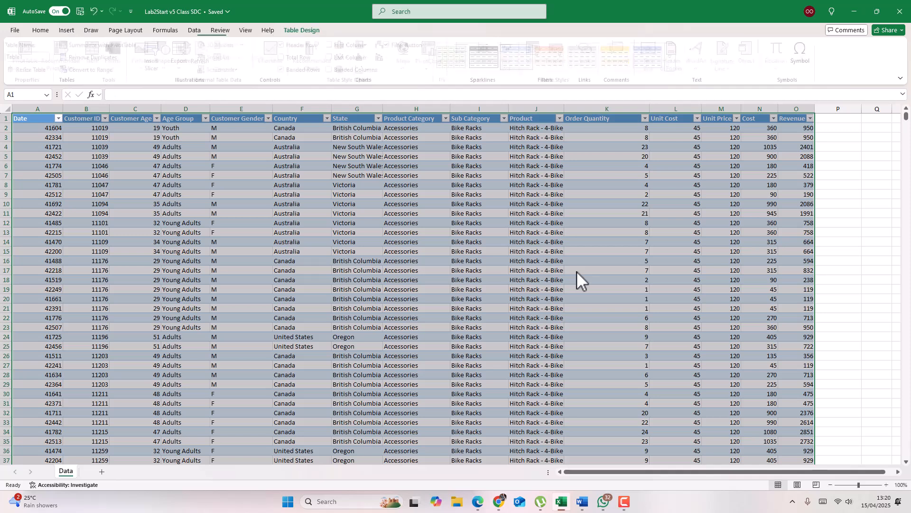
Apply the light orange table style with a solid orange header row to the table.
click(195, 168)
click(675, 58)
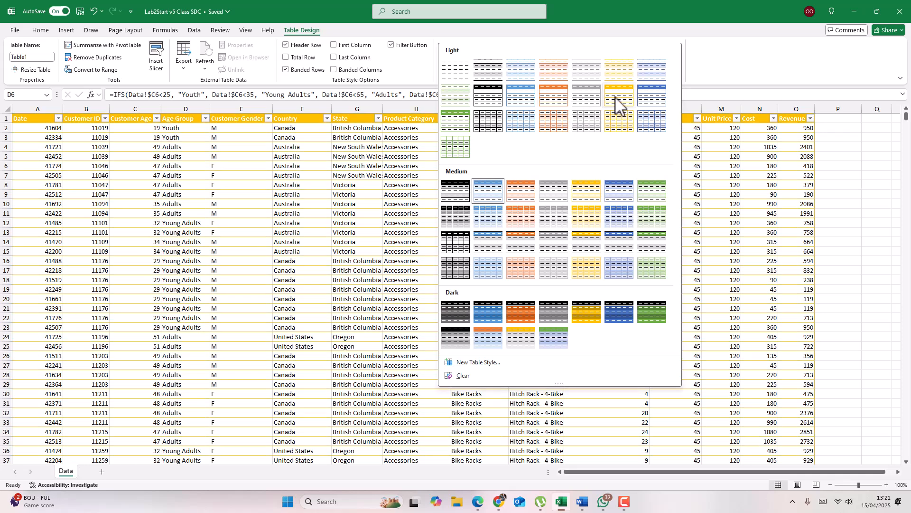
click(559, 96)
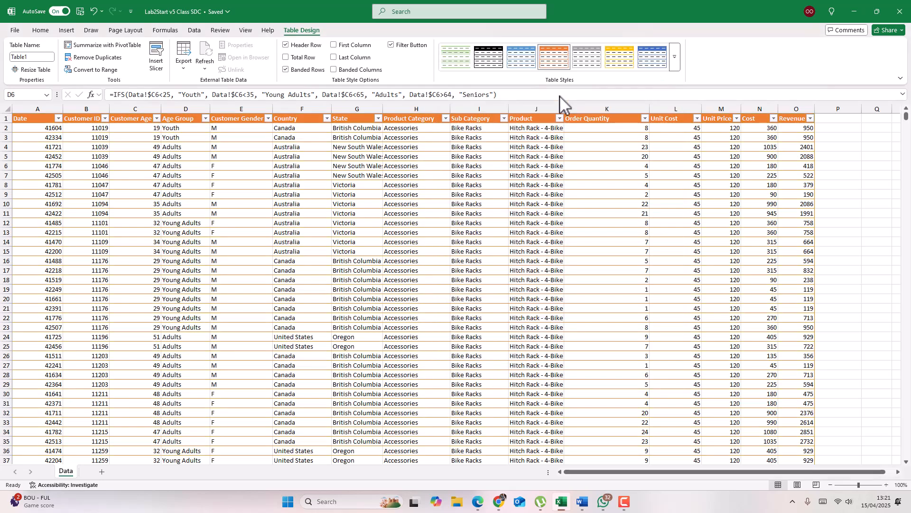
click(393, 196)
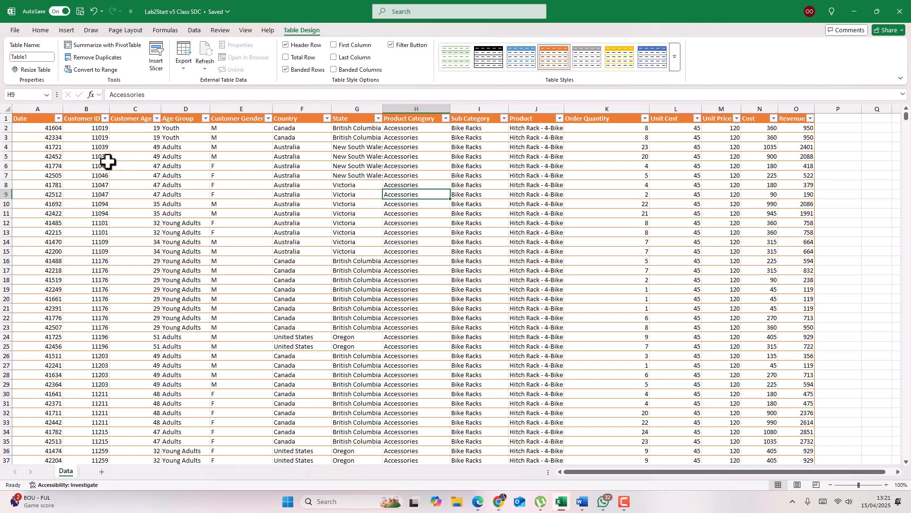
Insert a new table column between Date and Customer ID.
click(82, 106)
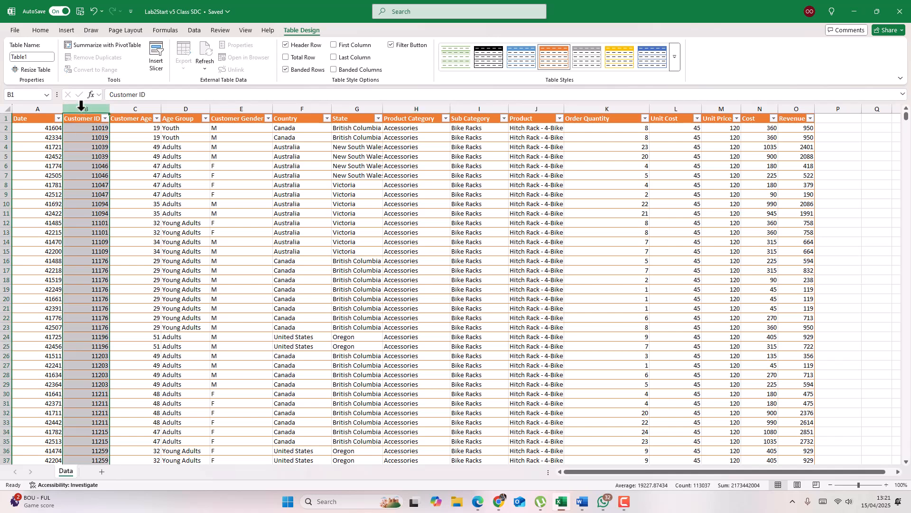
right_click(81, 112)
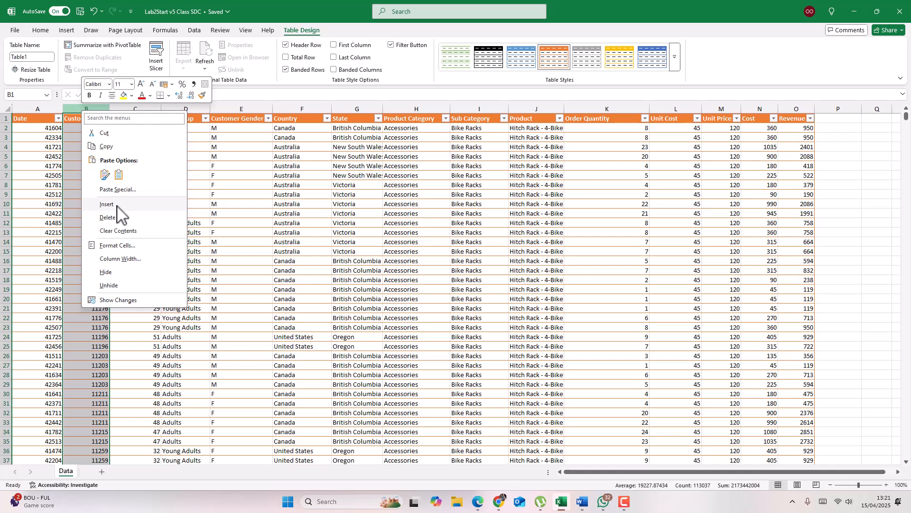
key(Escape)
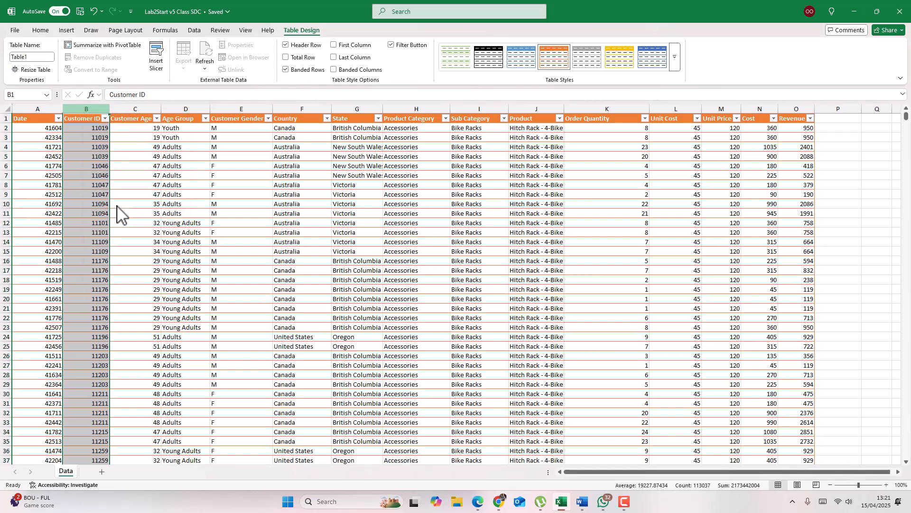
key(ctrl+plus)
click(46, 166)
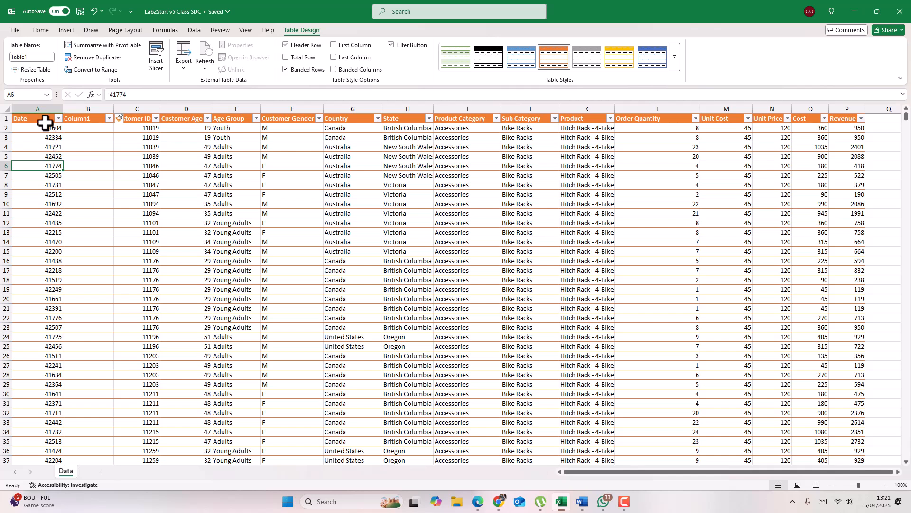
Format the whole Date column with the Date category, type *14/03/2012, English (Uganda) locale.
click(42, 105)
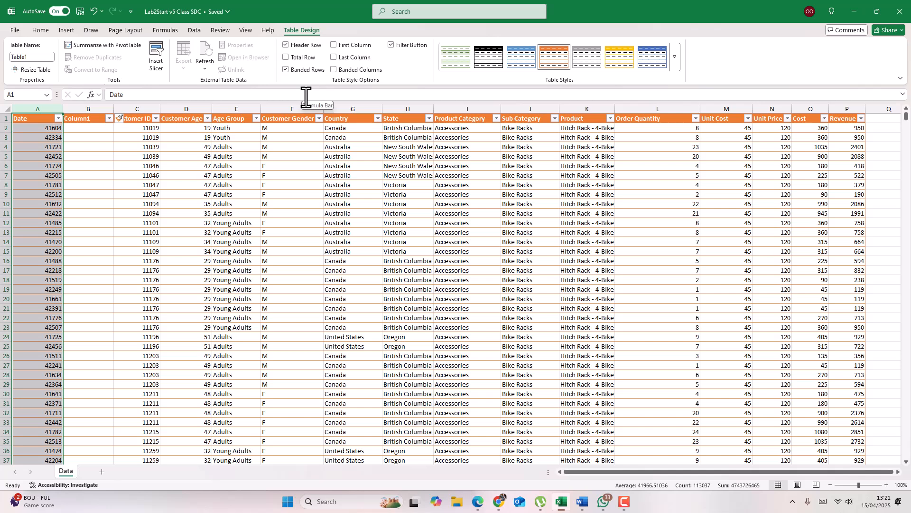
click(40, 30)
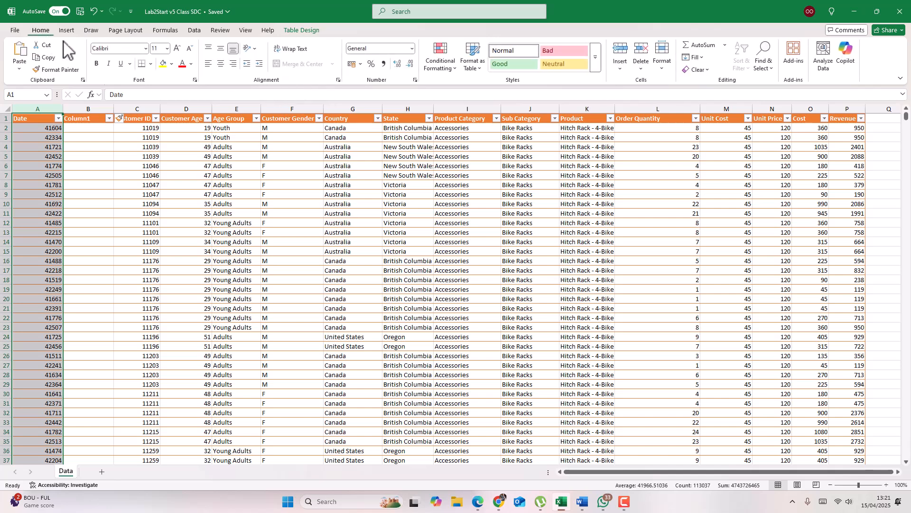
click(415, 80)
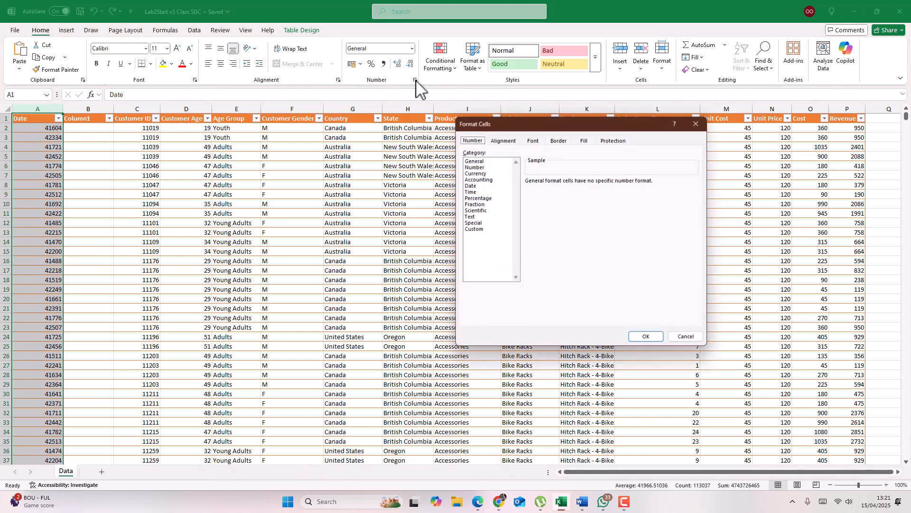
click(475, 186)
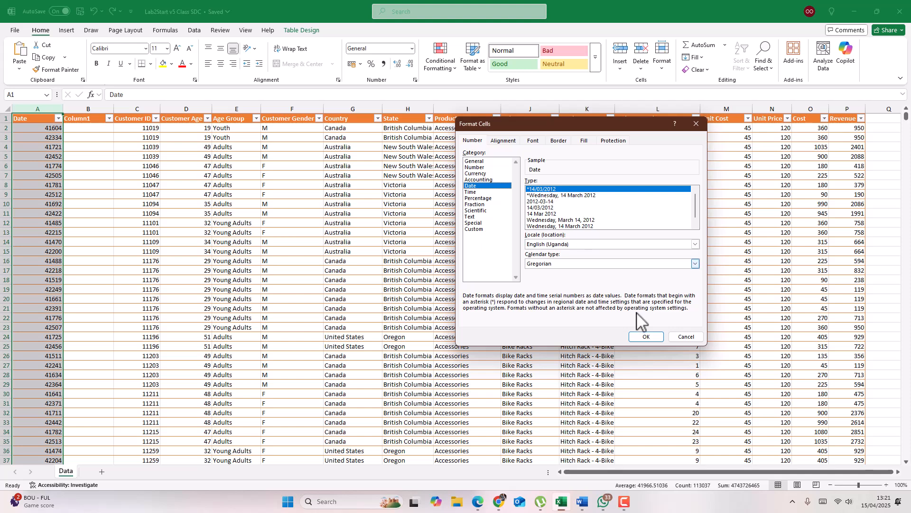
click(645, 337)
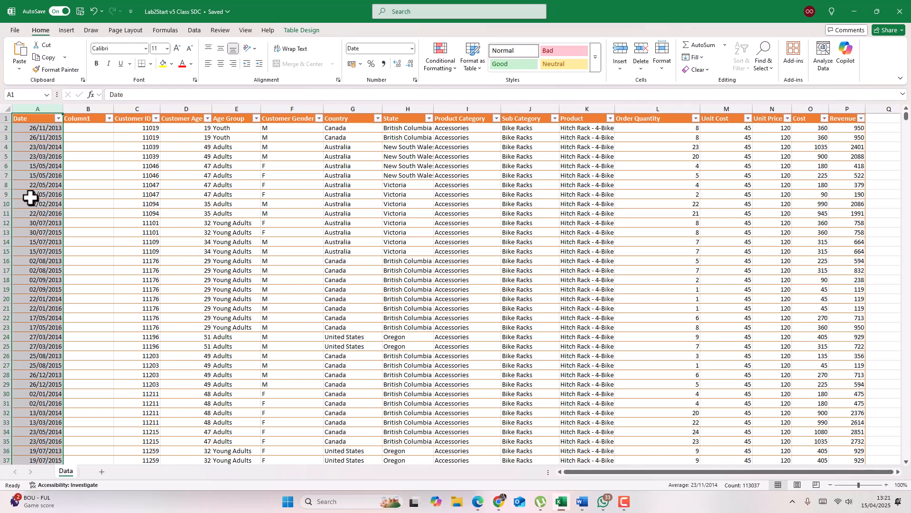
click(32, 139)
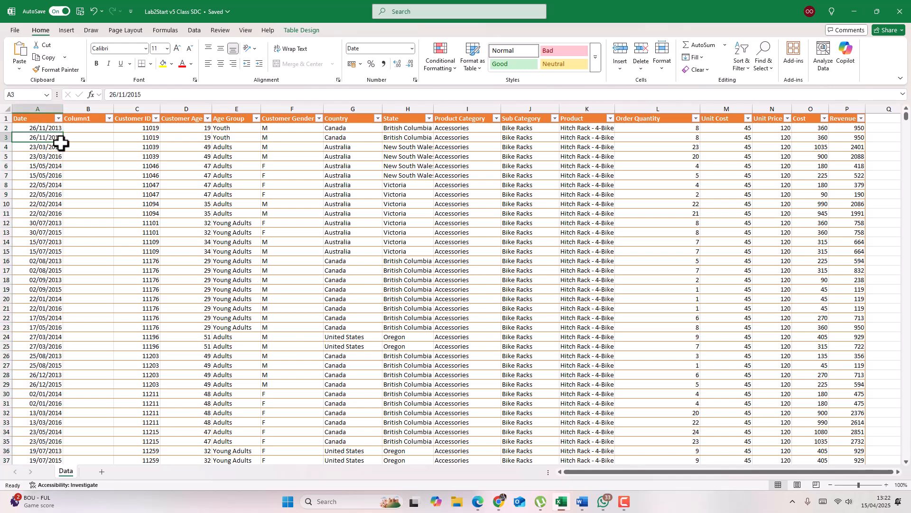
Rename the header of the new column beside Date to Month.
click(80, 121)
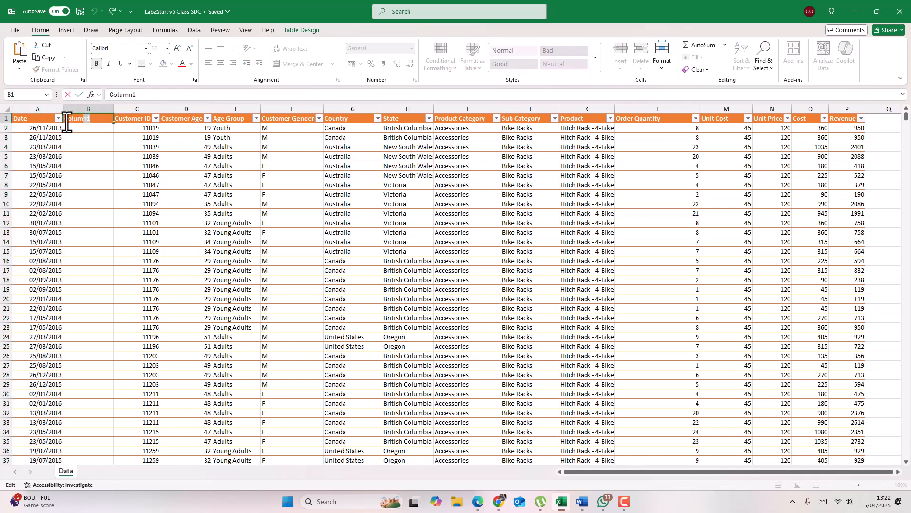
double_click(72, 119)
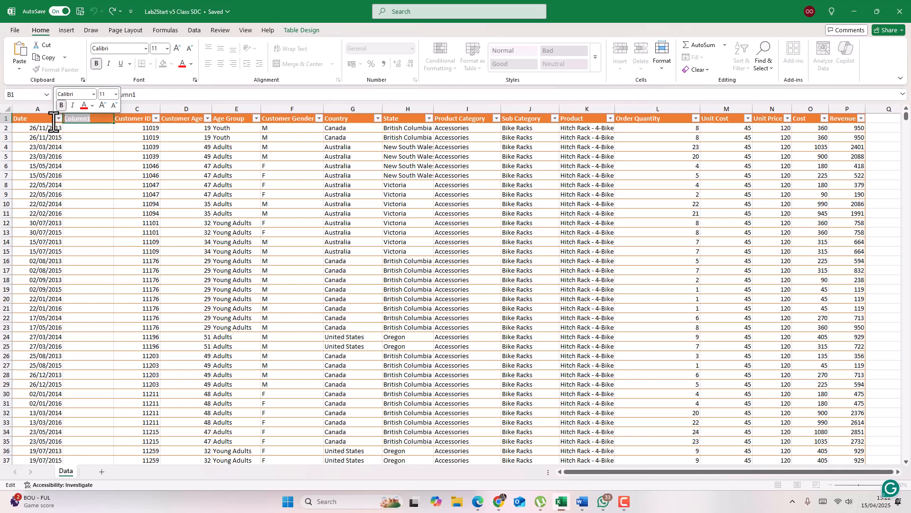
text(Month)
click(88, 128)
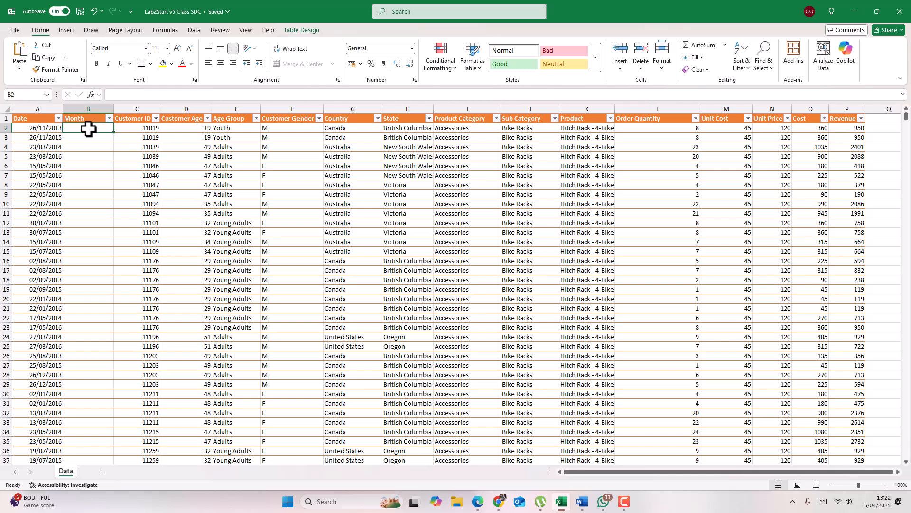
text(=text)
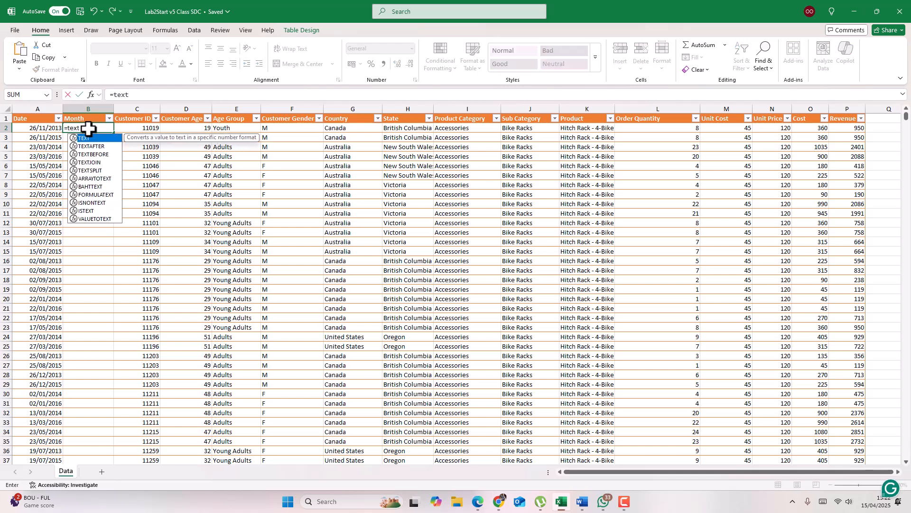
key(Tab)
click(46, 127)
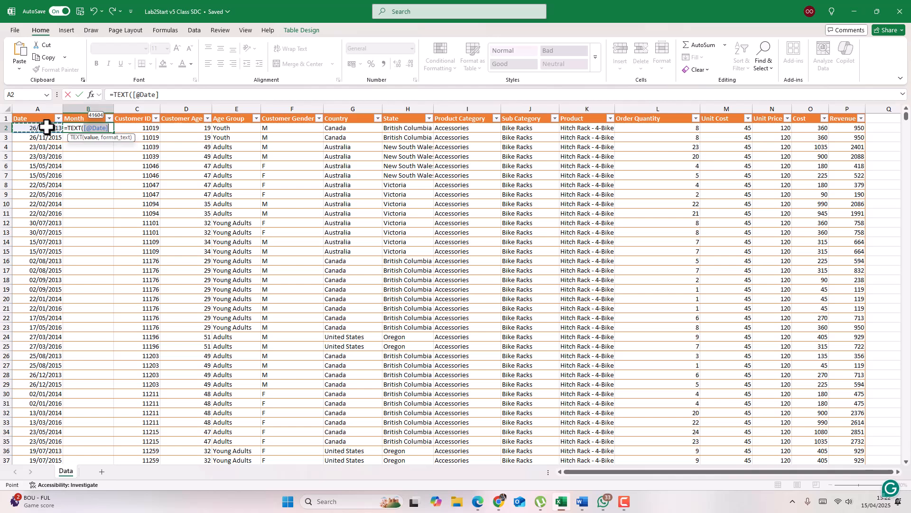
text(, "Mmmm)
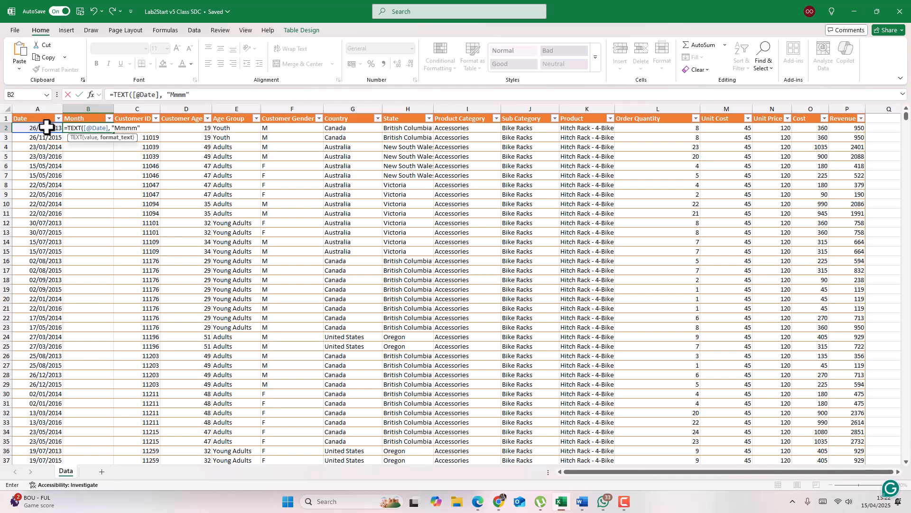
text())
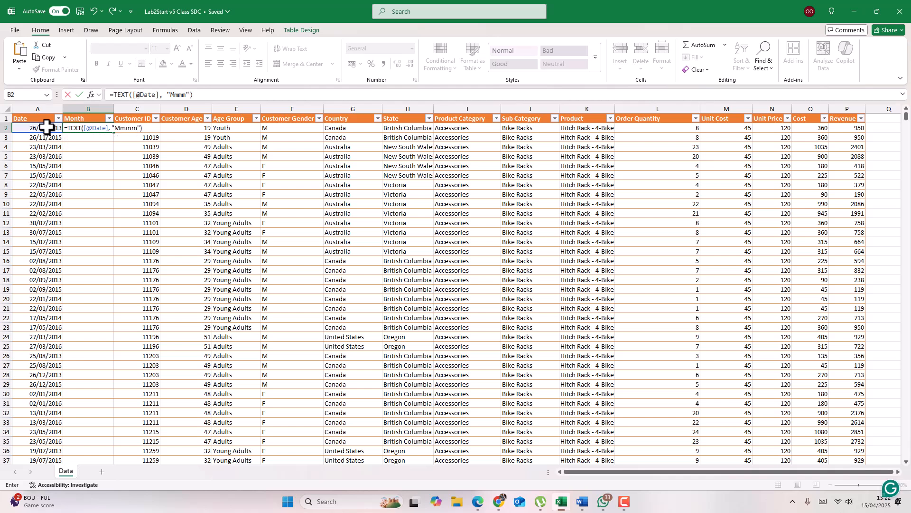
key(Return)
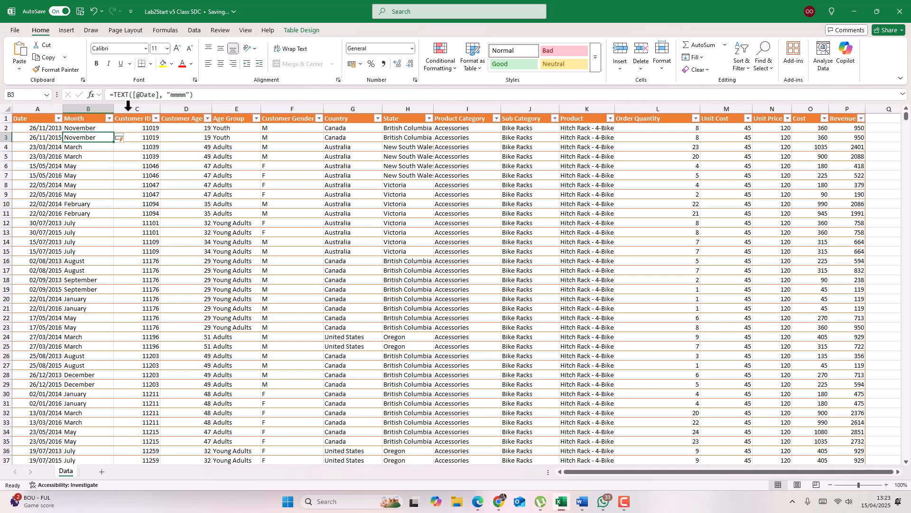
Insert another table column between Month and Customer ID and name its header Year.
click(130, 102)
right_click(130, 107)
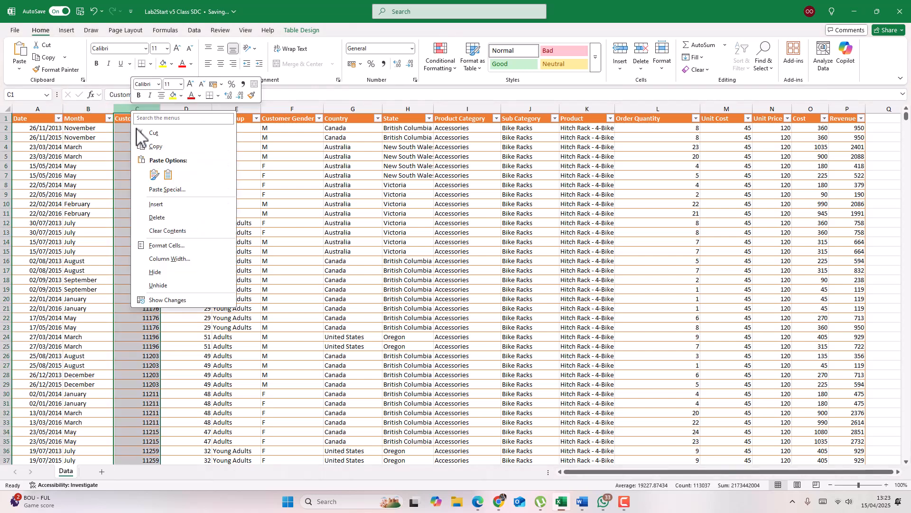
click(178, 204)
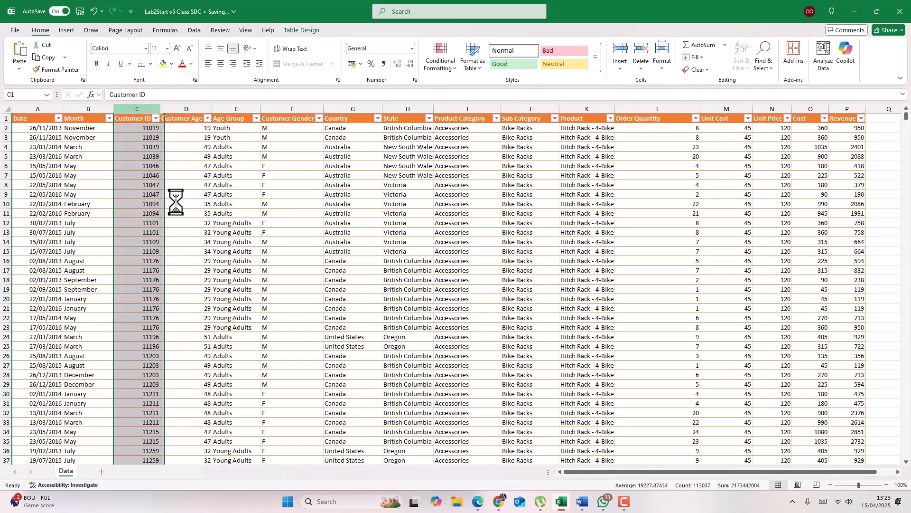
click(139, 120)
double_click(139, 120)
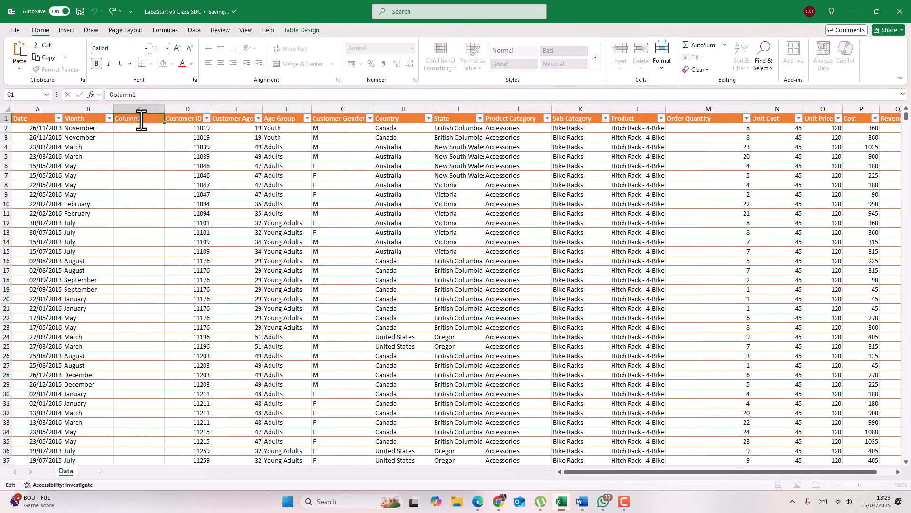
drag(141, 122, 108, 121)
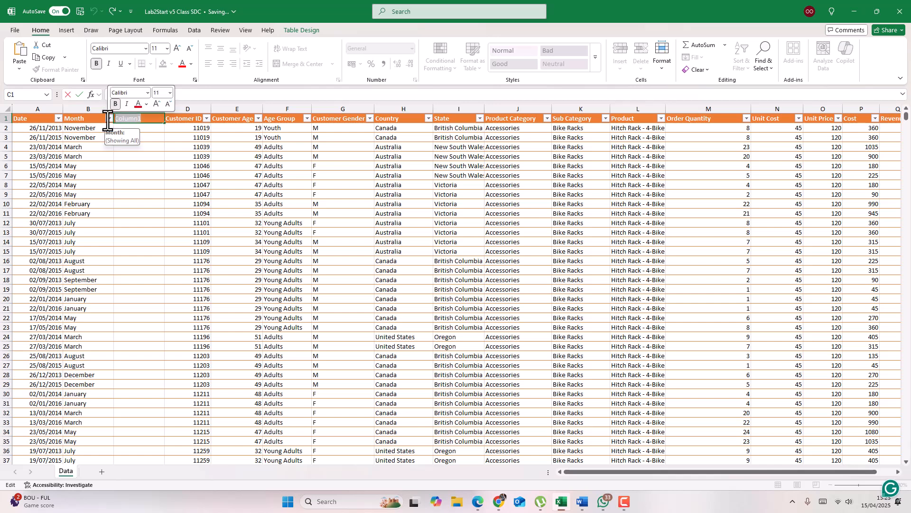
text(Year)
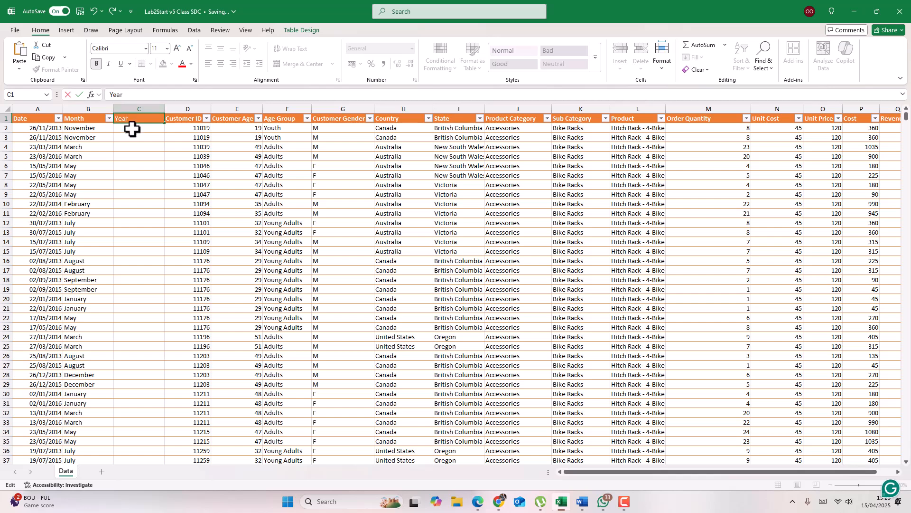
click(132, 128)
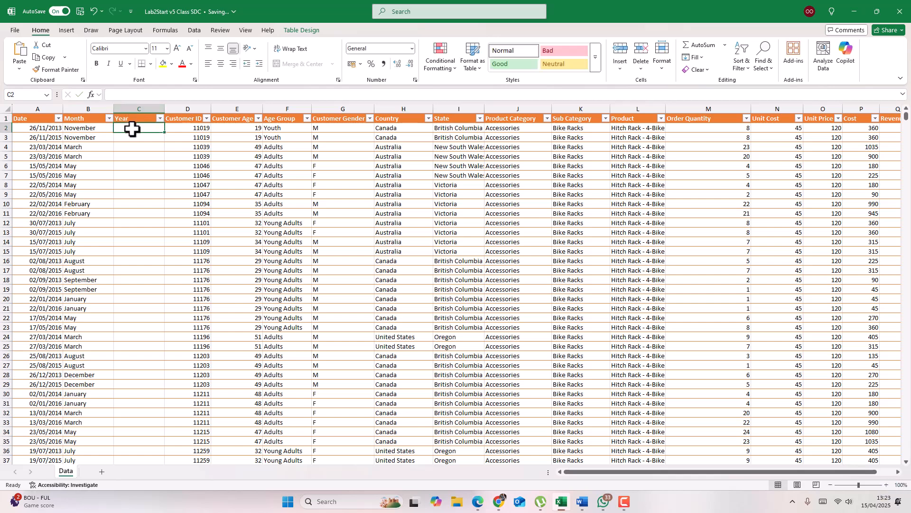
text(=)
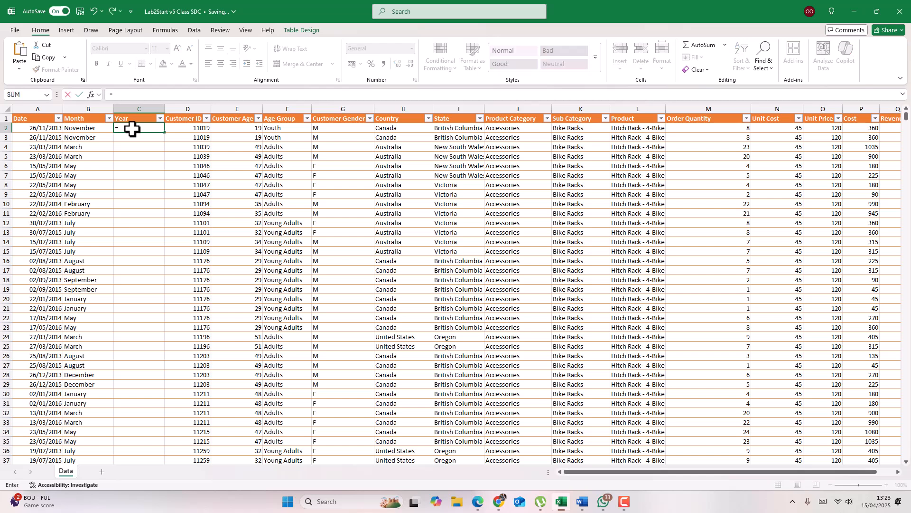
click(45, 129)
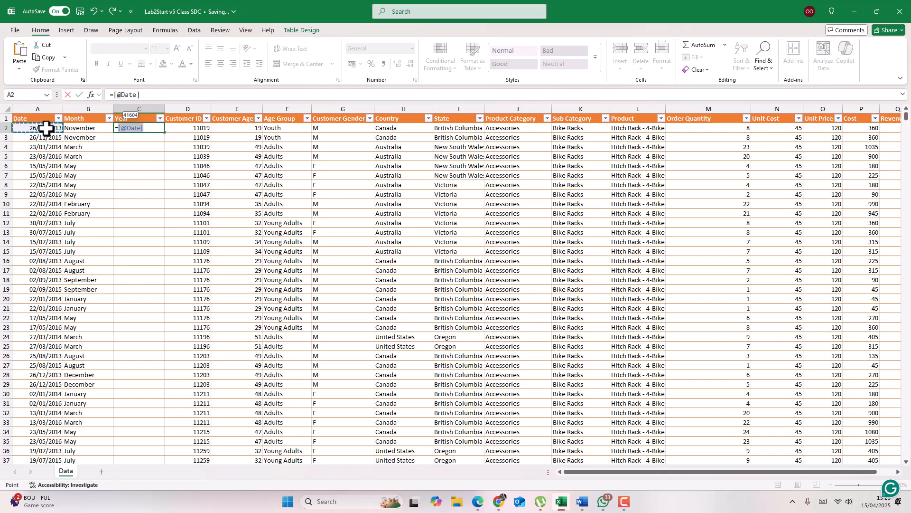
text(,)
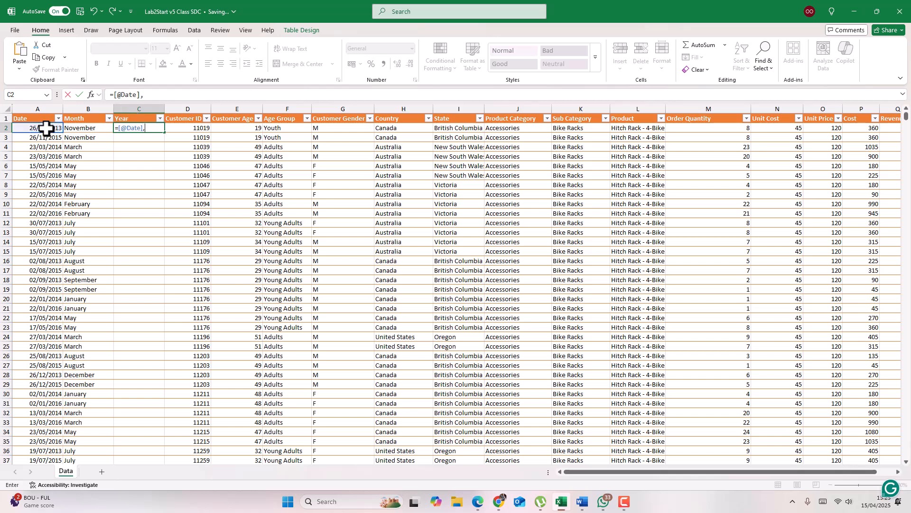
key(BackSpace)
key(BackSpace)
key(BackSpace)
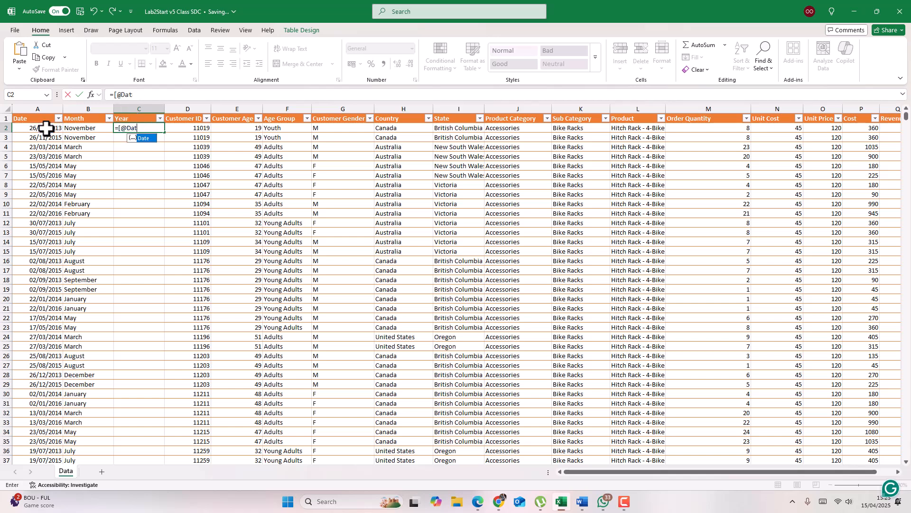
key(BackSpace)
key(BackSpace)
key(BackSpace)
key(BackSpace)
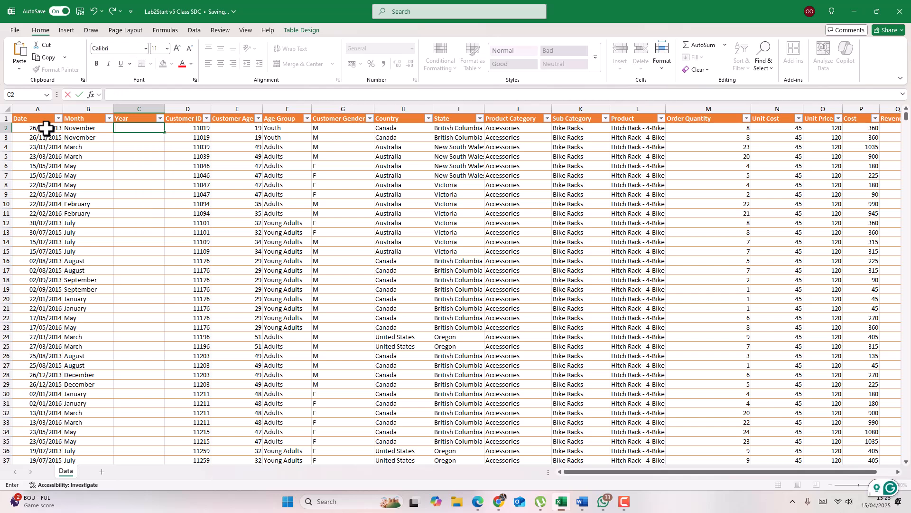
text(=)
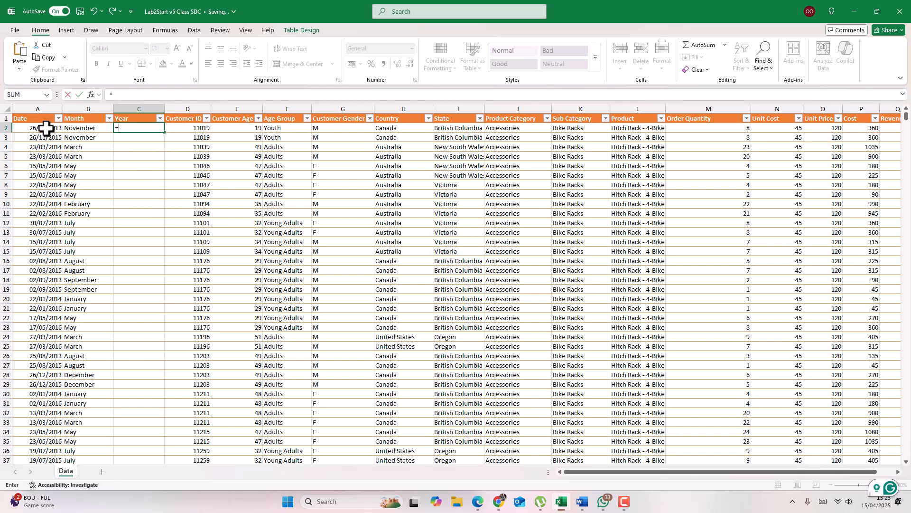
text(tex)
key(Tab)
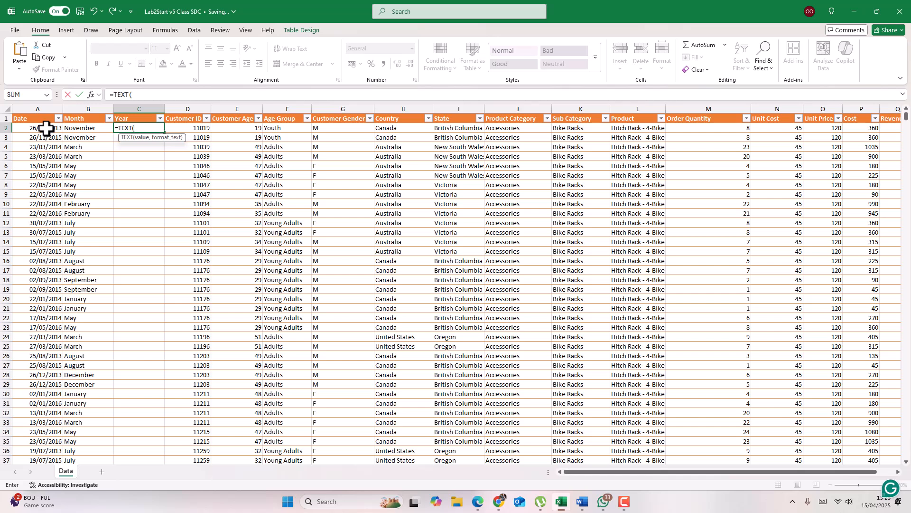
click(46, 129)
text(,"Yyyy)
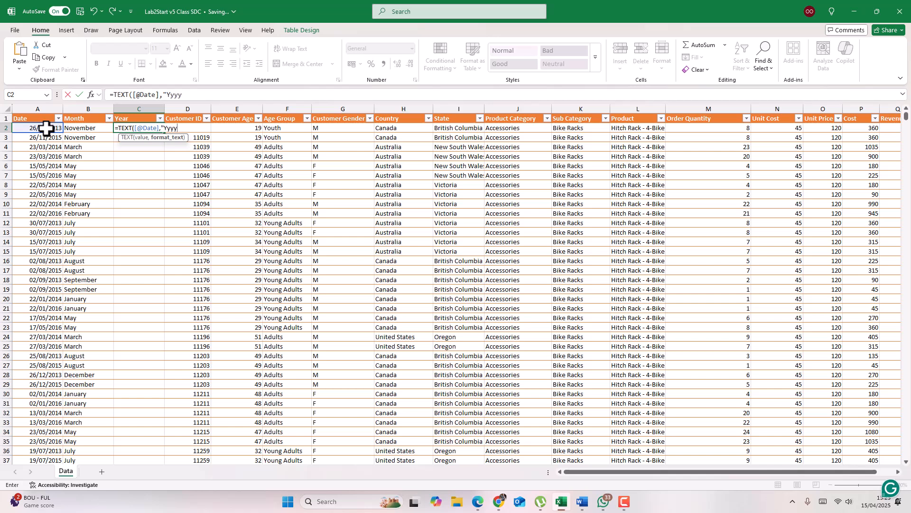
text("))
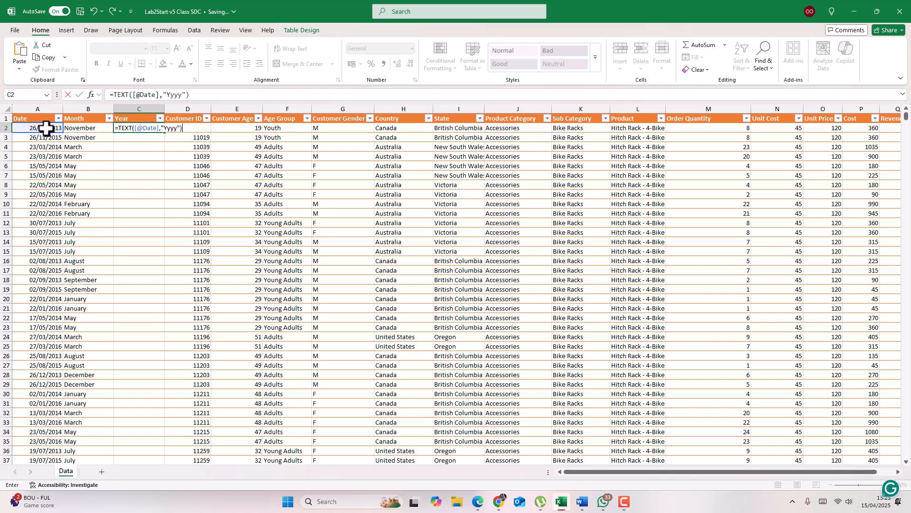
key(Return)
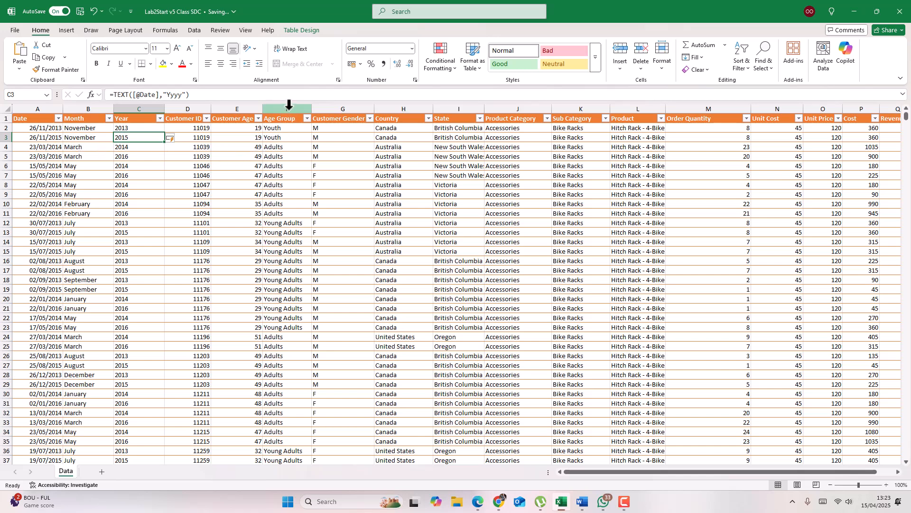
Delete the Age Group column and insert a blank table column between Customer Age and Customer Gender.
click(290, 109)
right_click(291, 109)
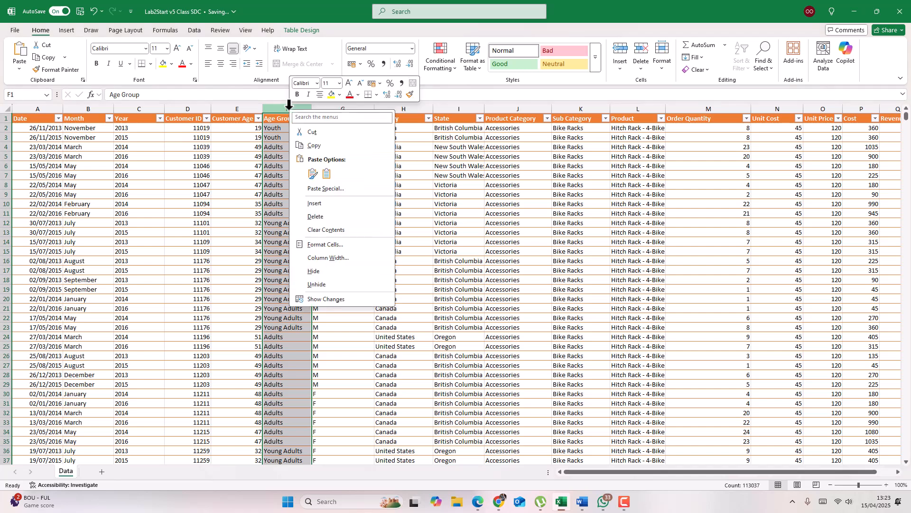
click(317, 216)
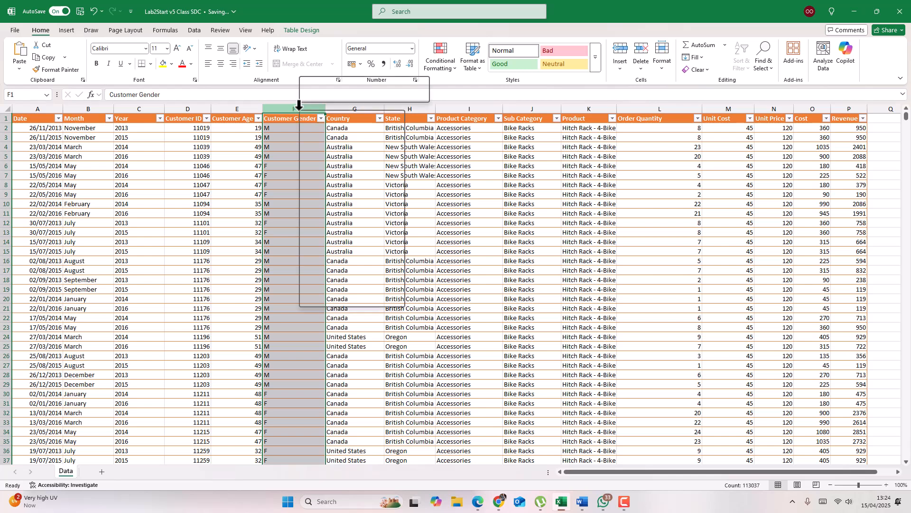
right_click(299, 107)
click(335, 206)
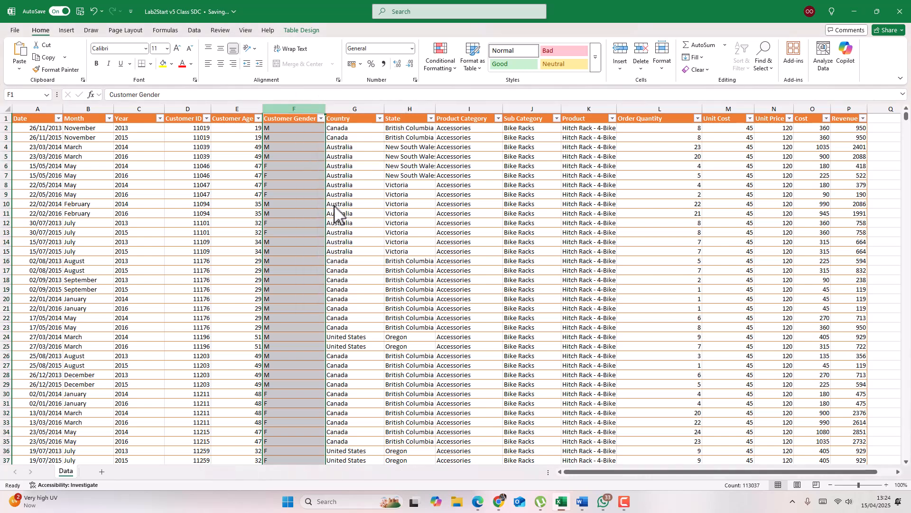
Enter =IFS([@[Customer Age]]<25, "Youth") in F2 to fill the new column.
click(290, 129)
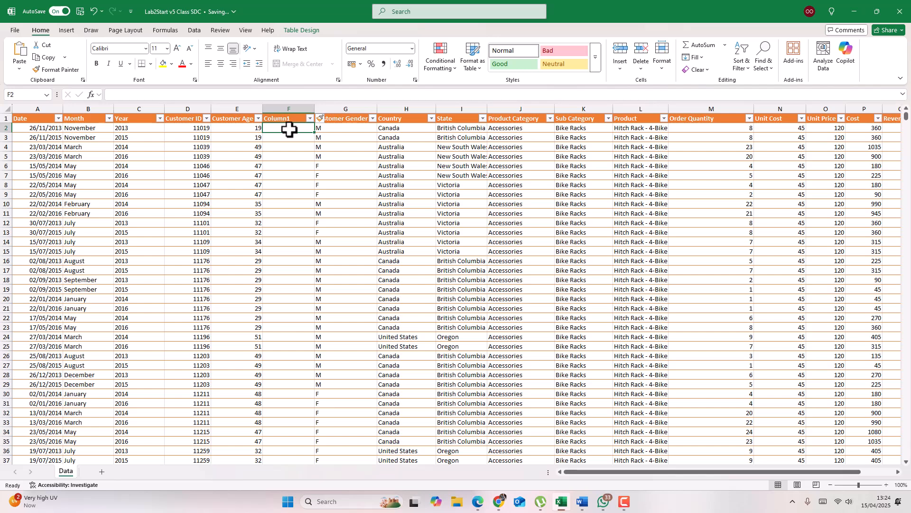
text(=)
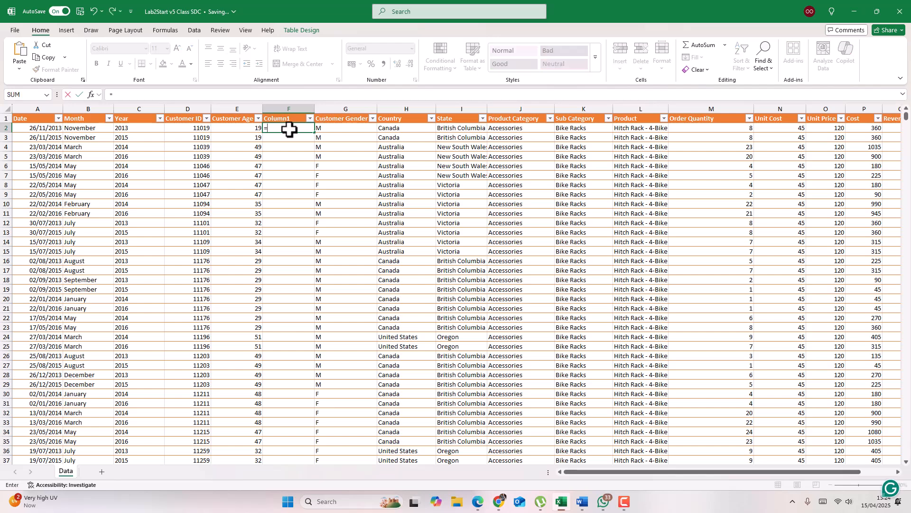
text(if)
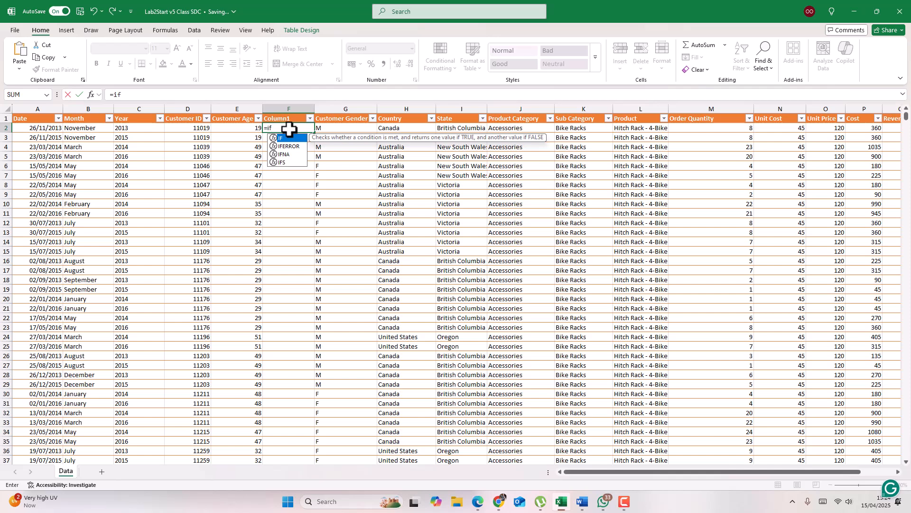
text(s)
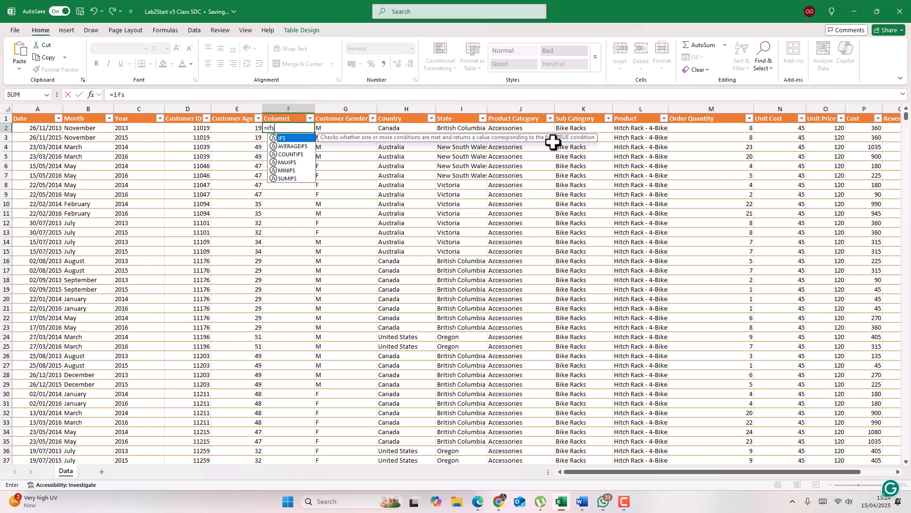
key(BackSpace)
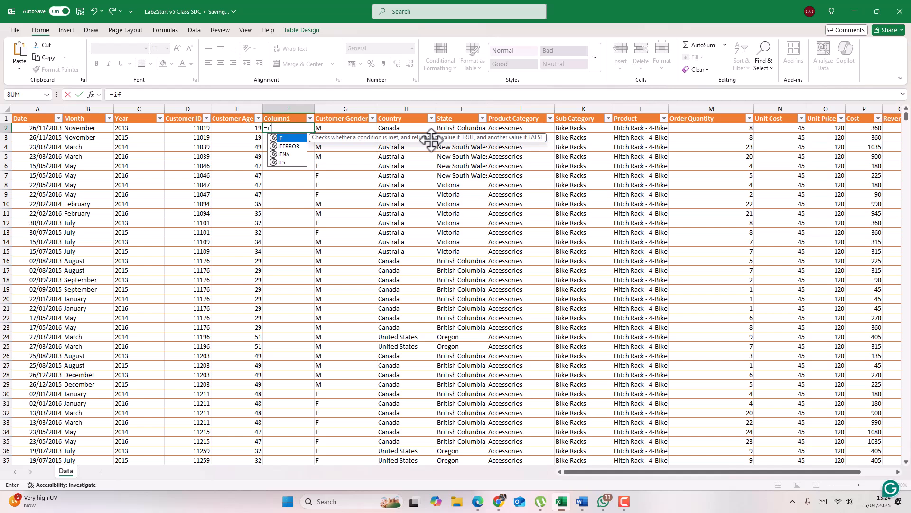
text(s)
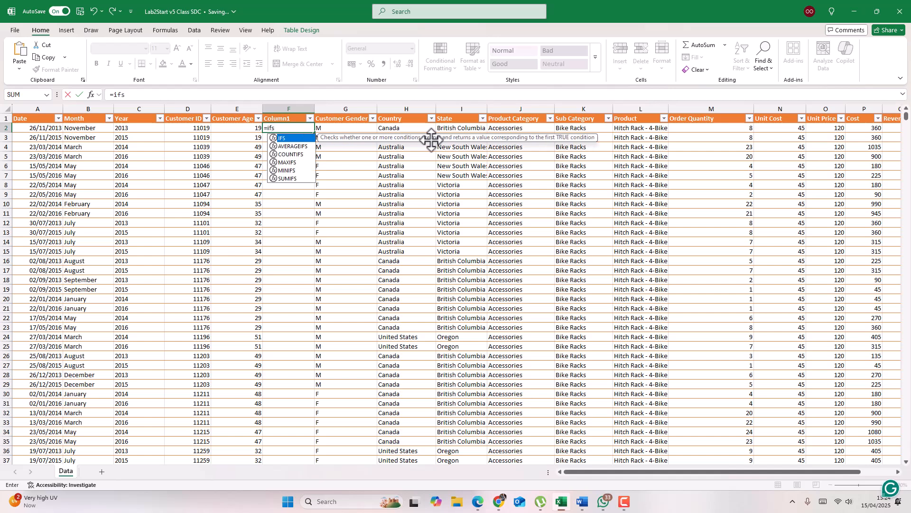
key(Tab)
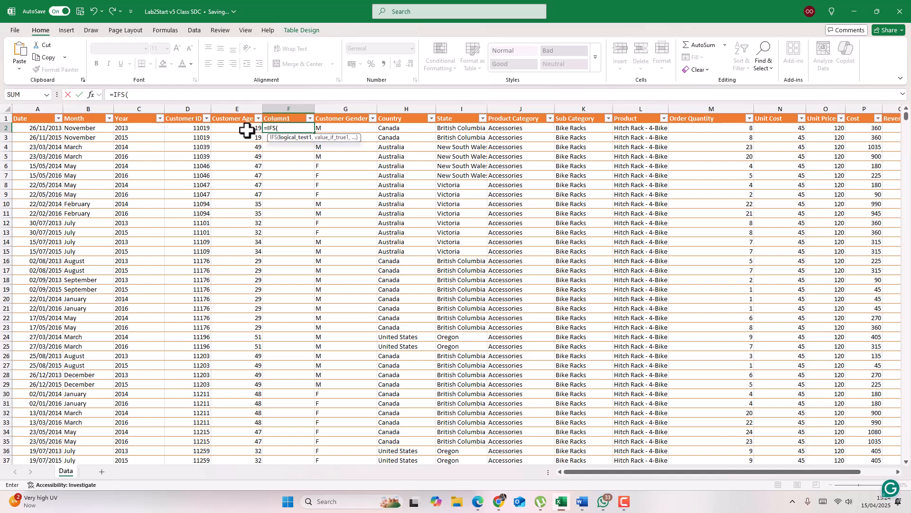
click(243, 128)
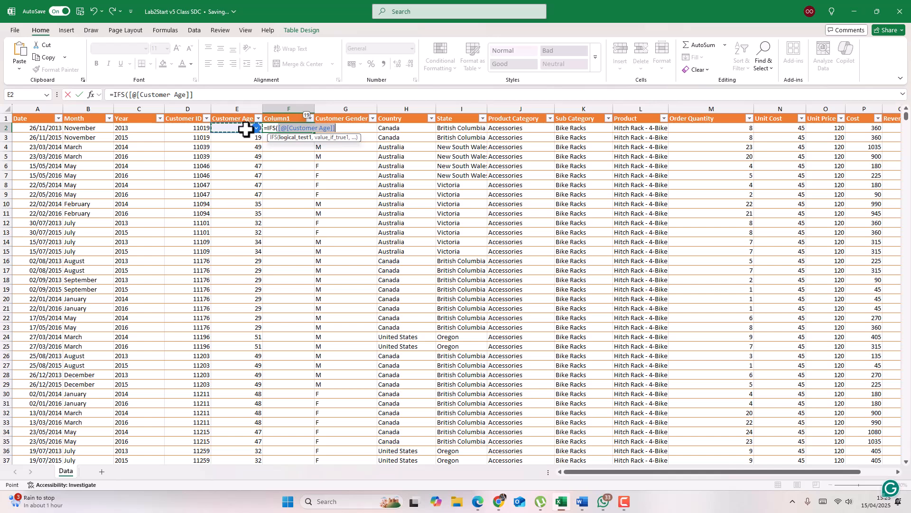
text(<2)
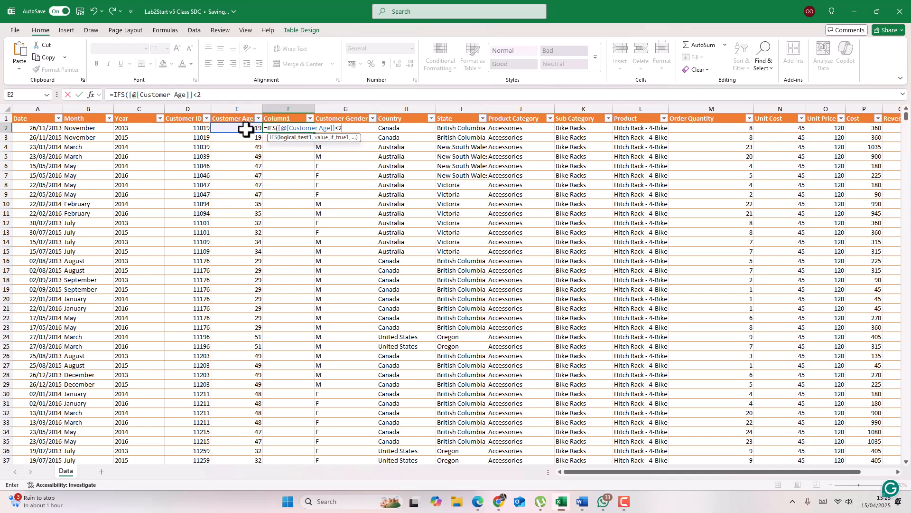
text(5,)
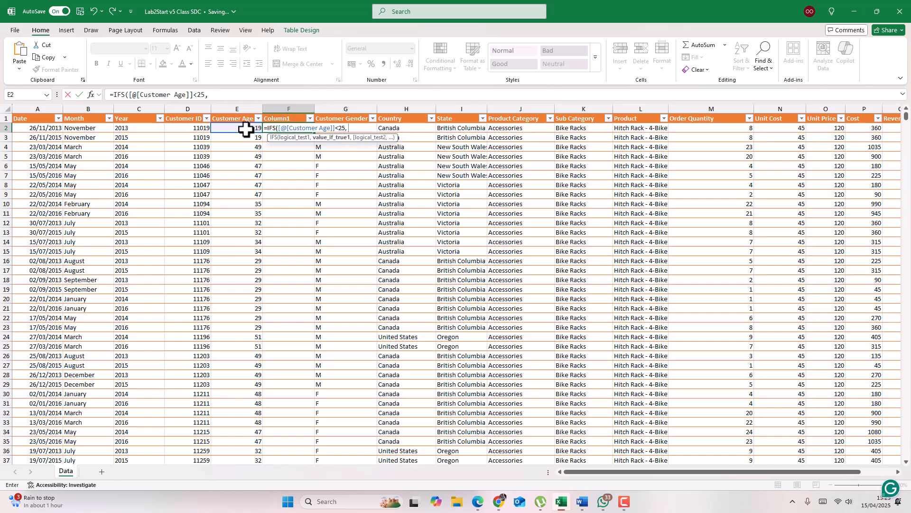
text( "Youth"))
key(Return)
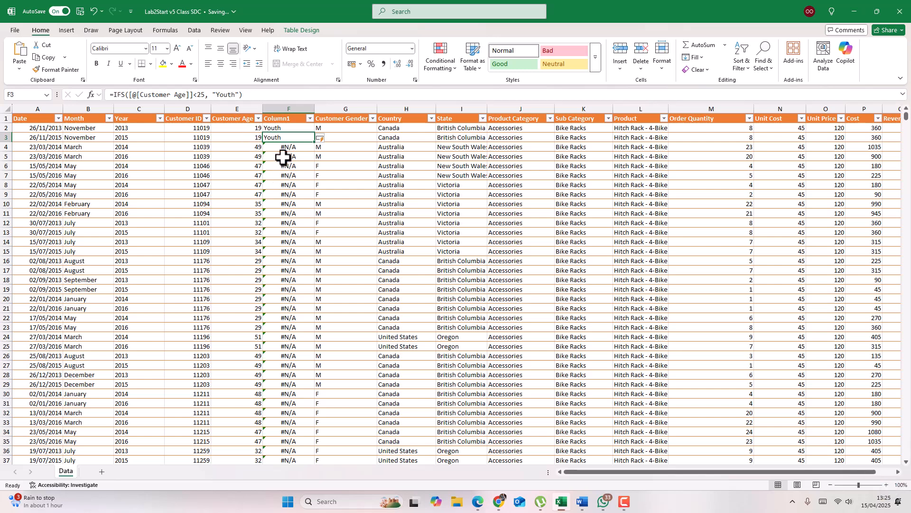
Rename the header of the new column beside Customer Age to Age Group.
double_click(280, 119)
drag(298, 121, 241, 119)
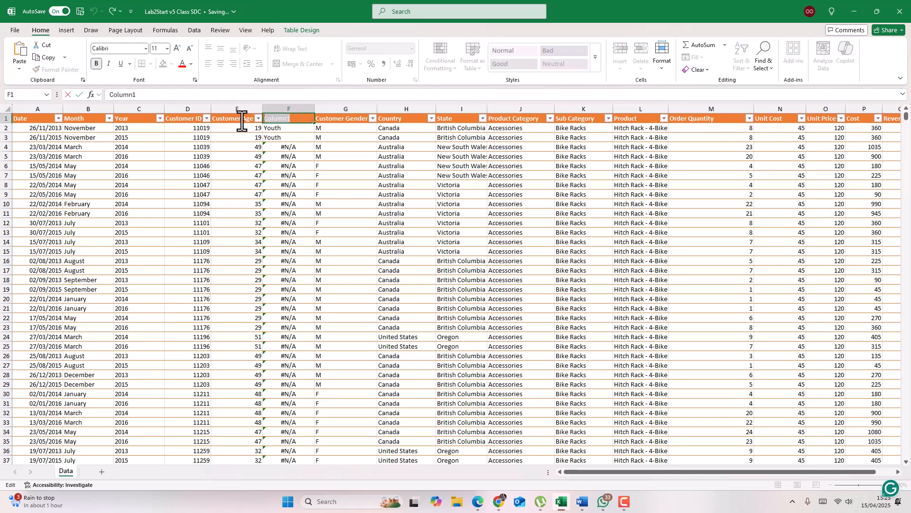
text(Age)
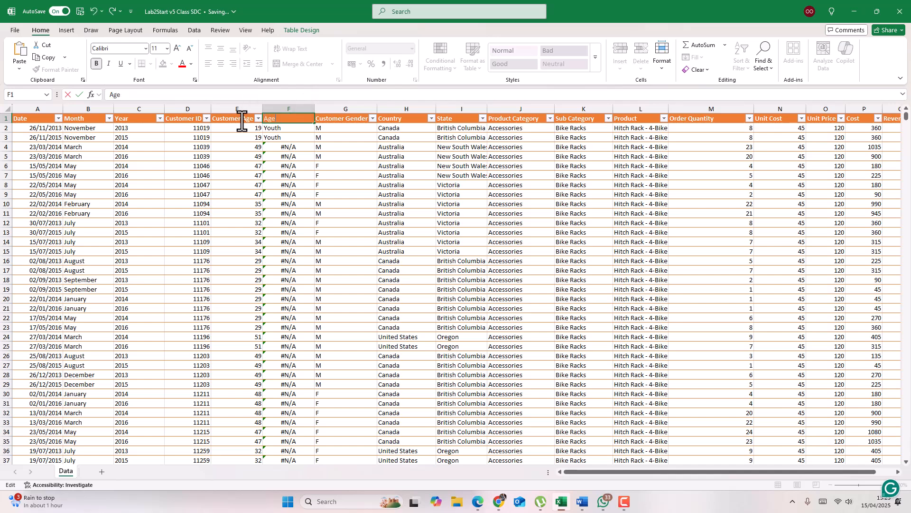
text( Group[)
Extend the IFS formula in F2 with the condition [@[Customer Age]]<35 returning "Young Adult".
click(285, 129)
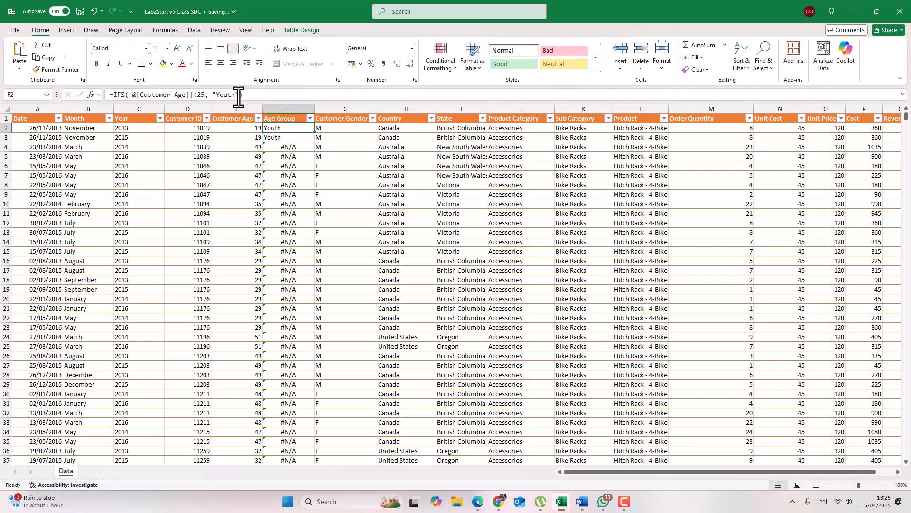
click(239, 95)
text(,)
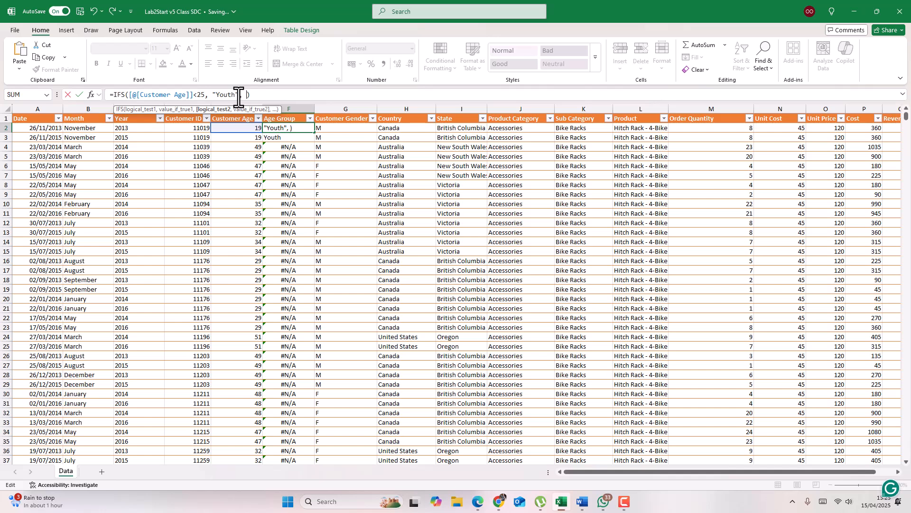
click(246, 127)
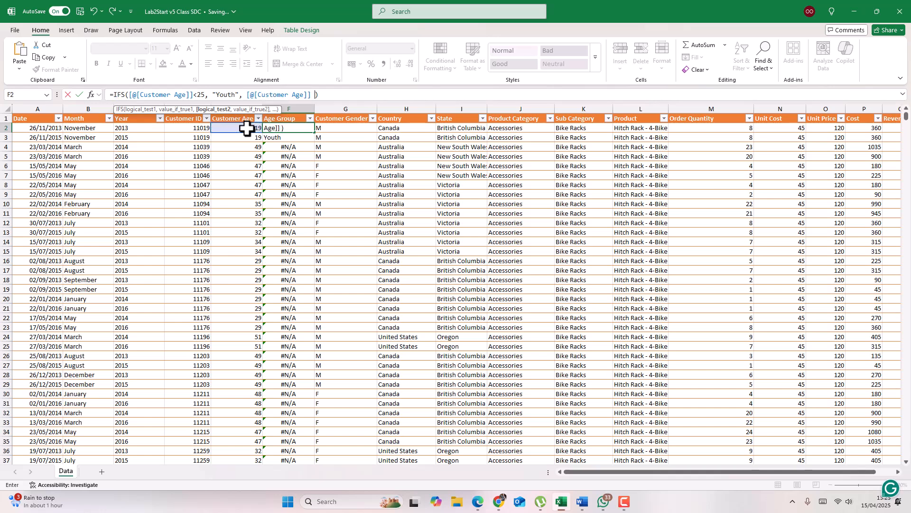
text(=)
key(BackSpace)
key(BackSpace)
key(BackSpace)
text(<25)
key(BackSpace)
key(BackSpace)
text(35, "Younb)
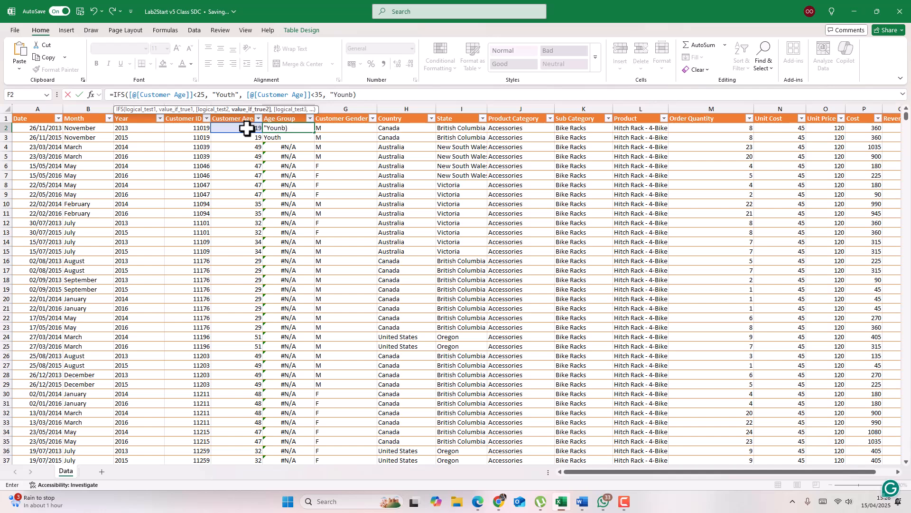
key(BackSpace)
key(BackSpace)
key(BackSpace)
text(g Adult)
key(Return)
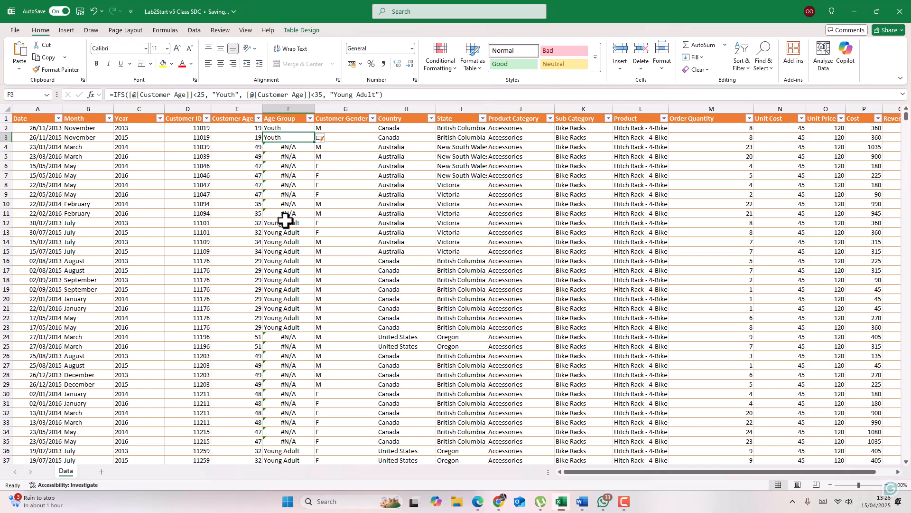
Review the distinct values in the Age Group column's filter list.
click(310, 119)
click(223, 268)
click(272, 329)
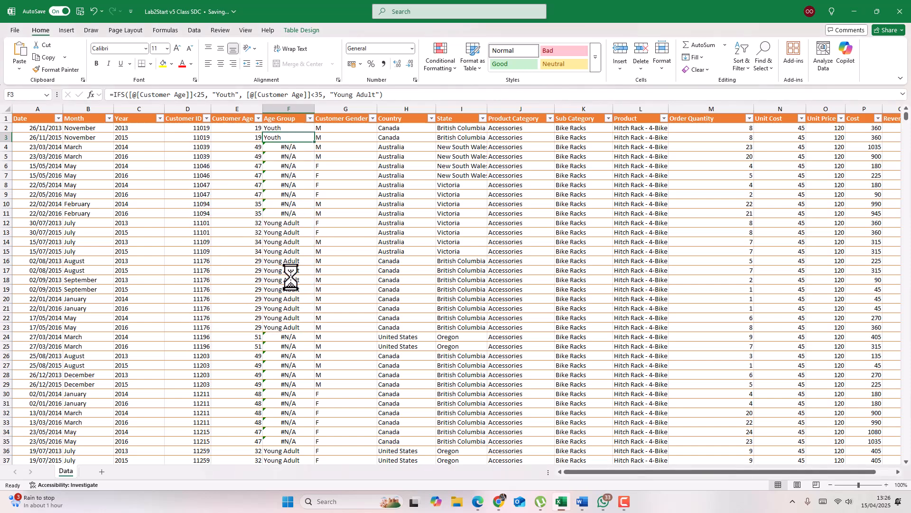
click(378, 94)
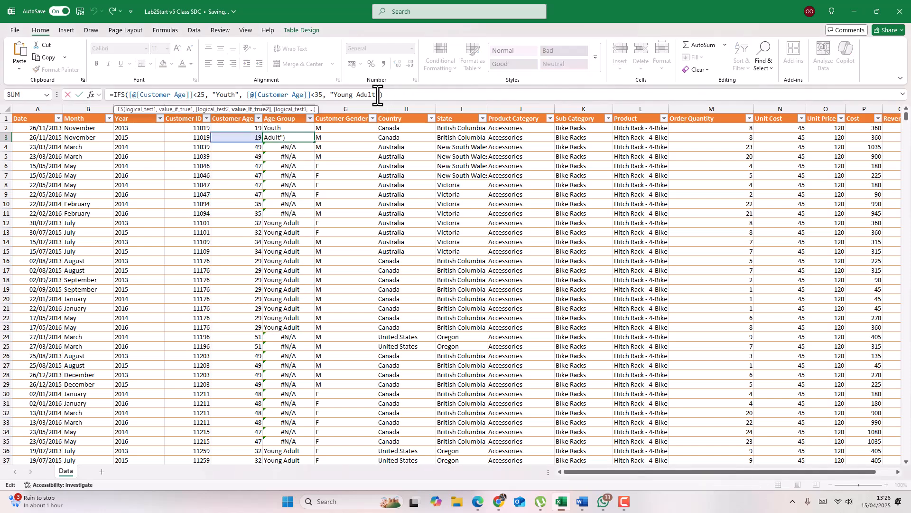
text(,)
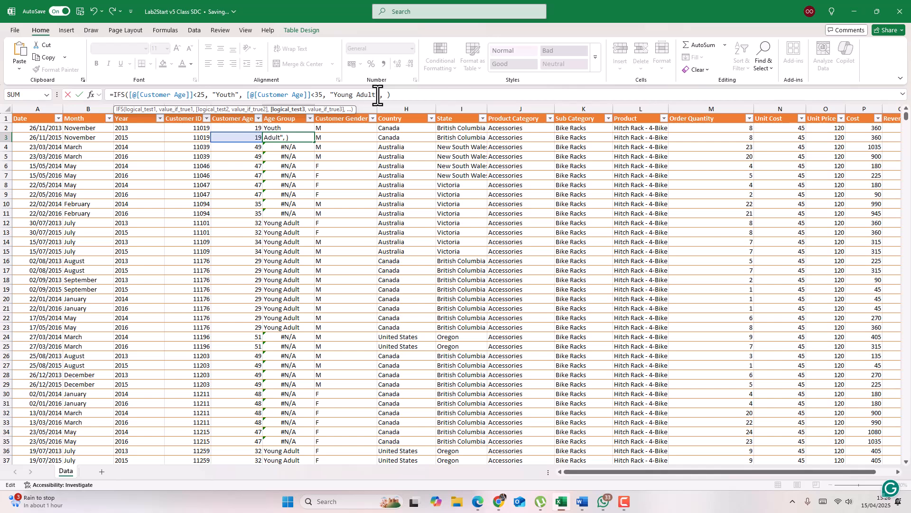
click(242, 126)
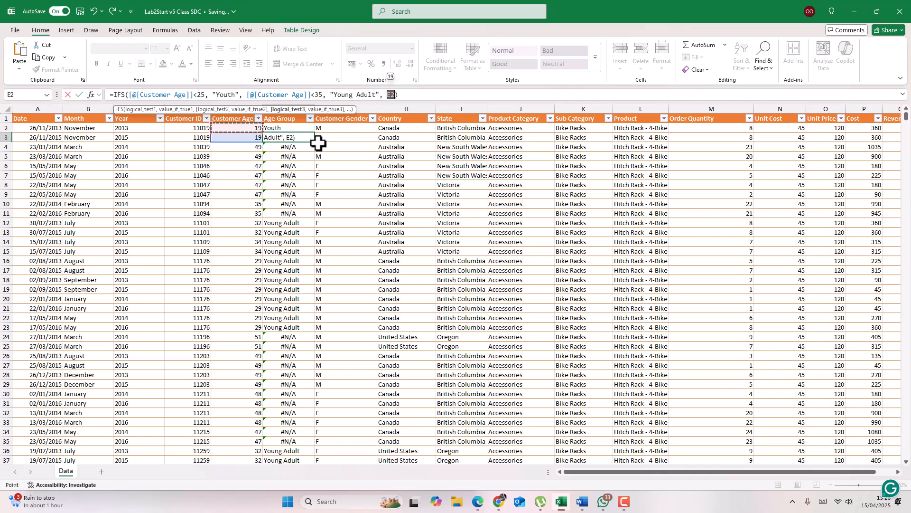
key(Escape)
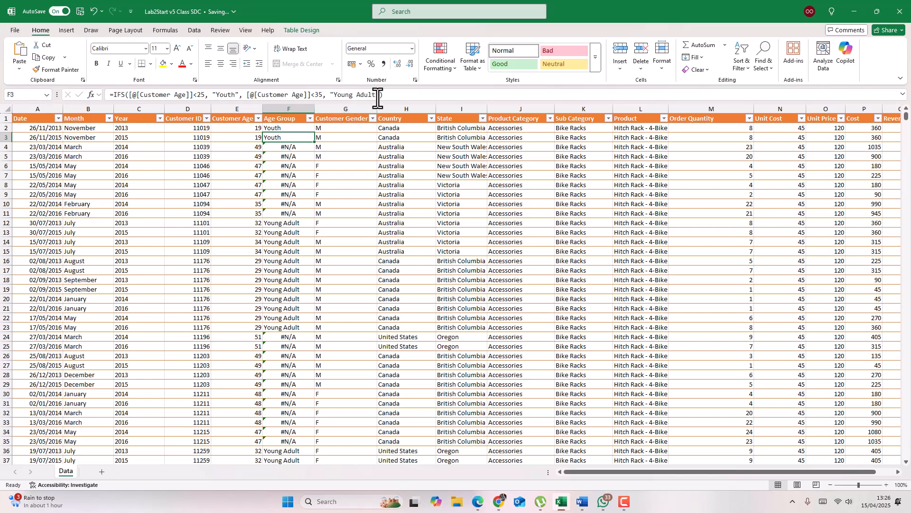
Extend the Age Group IFS formula in F3 with the condition [@[Customer Age]]<65 returning "Adults".
click(379, 95)
text(,)
click(252, 138)
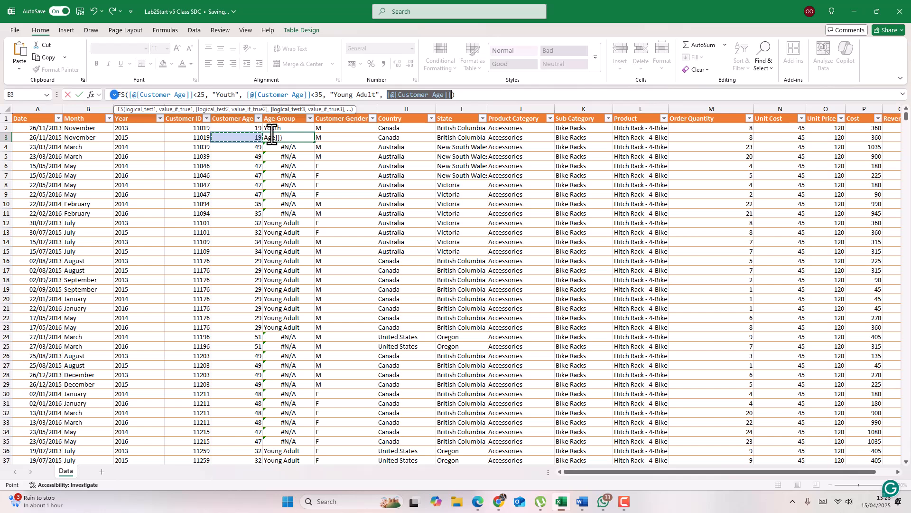
text(<)
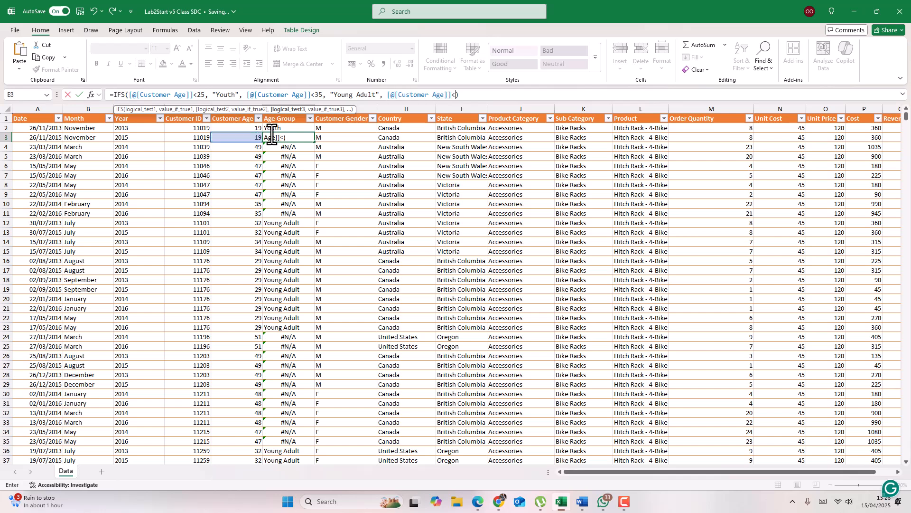
text(65,)
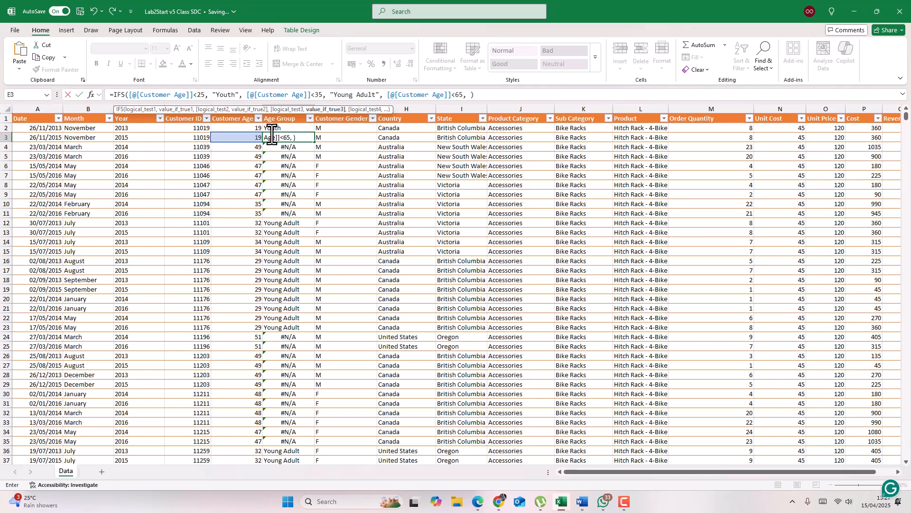
text("Adults")
key(Return)
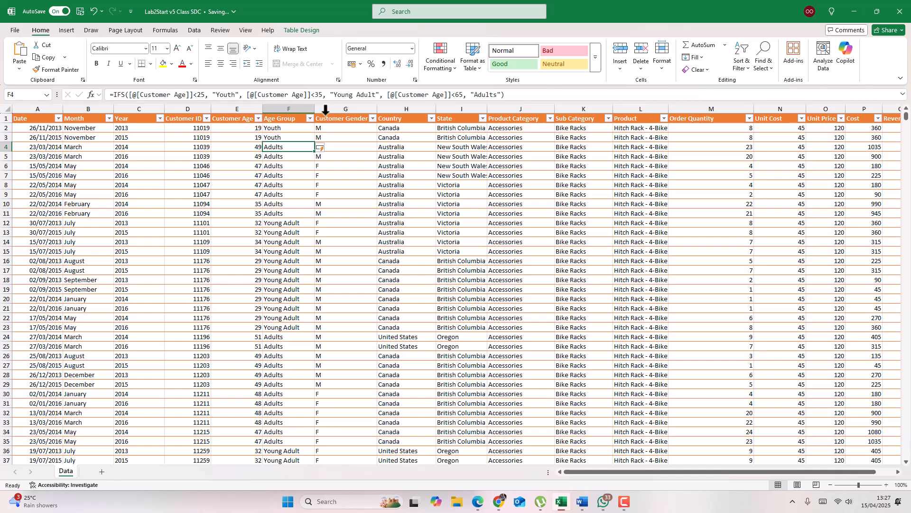
click(309, 119)
click(311, 120)
click(501, 95)
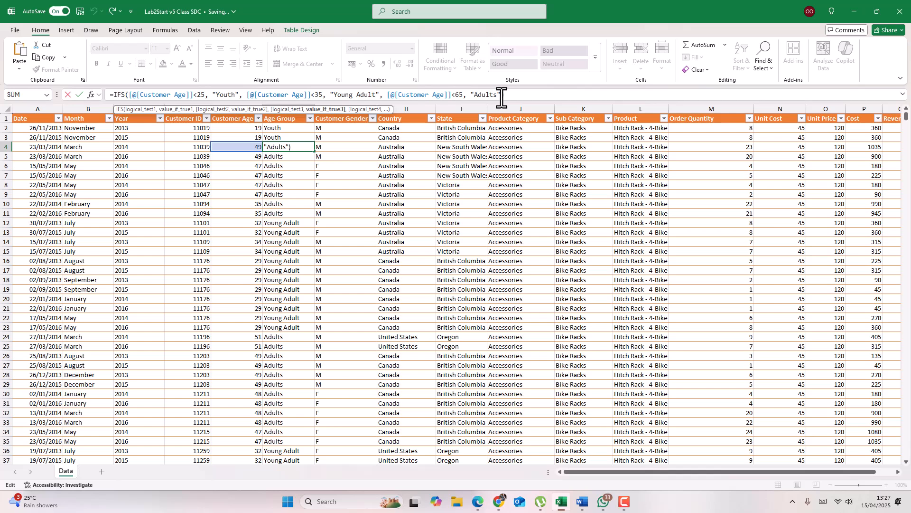
text(,)
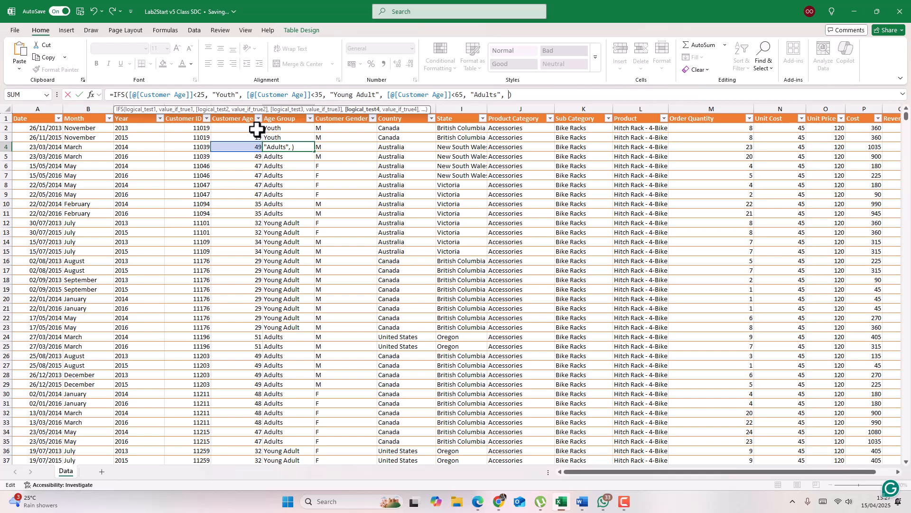
key(BackSpace)
key(BackSpace)
key(ctrl+Return)
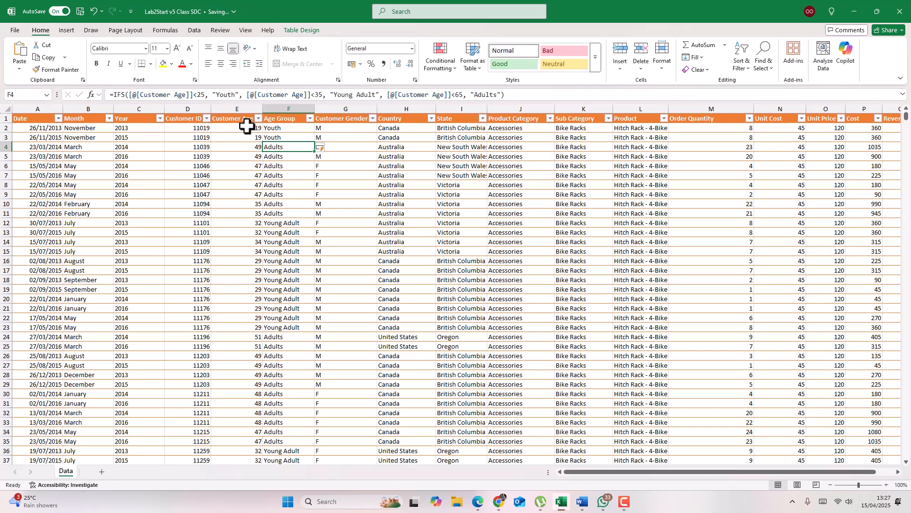
click(240, 127)
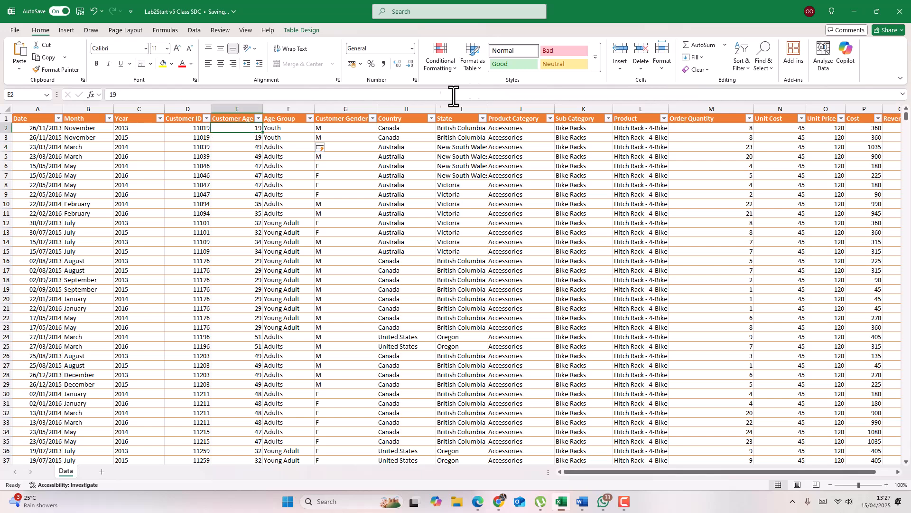
Extend the IFS formula in F2 with [@[Customer Age]]>64 returning "Seniors" and check the Age Group column's distinct values.
click(276, 128)
click(502, 95)
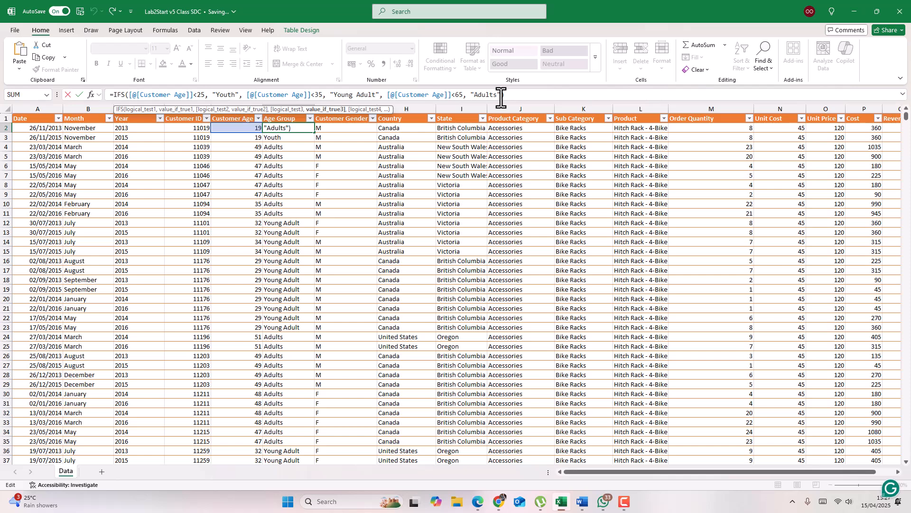
text(,)
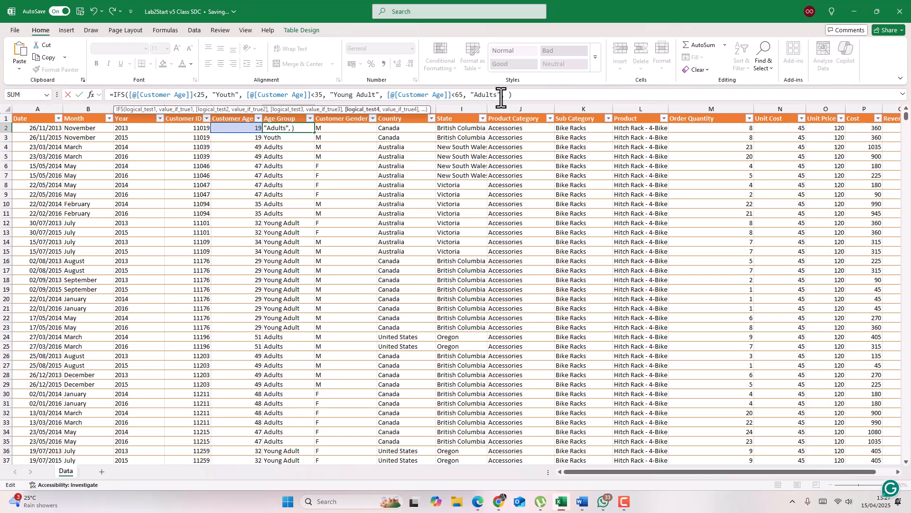
click(244, 127)
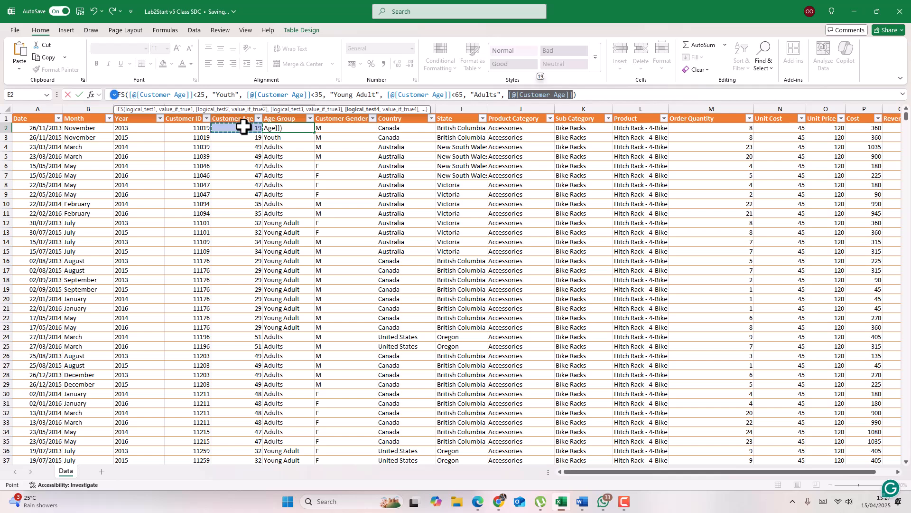
text(>)
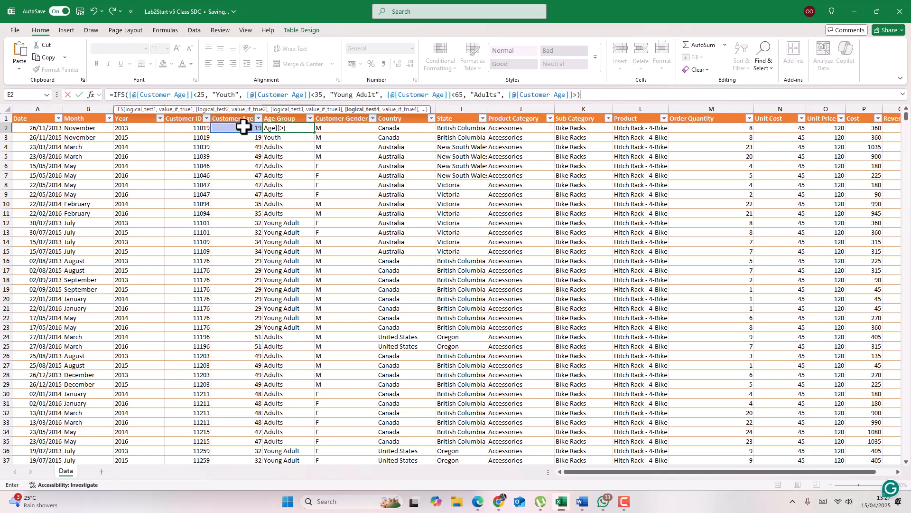
text(64, )
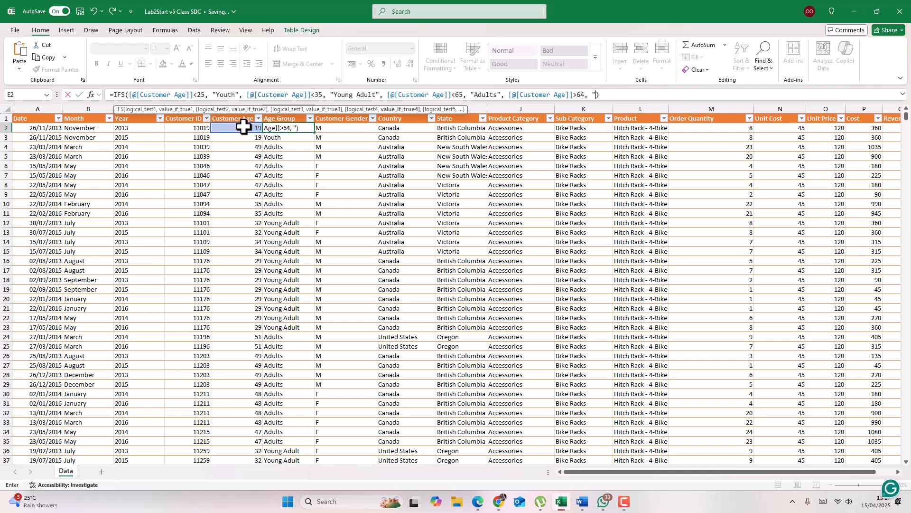
text("Seniors)
key(Return)
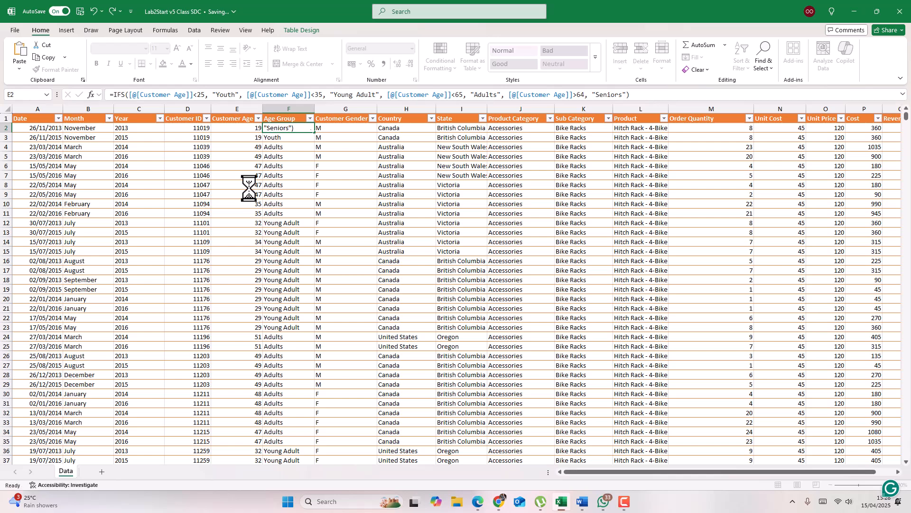
click(310, 118)
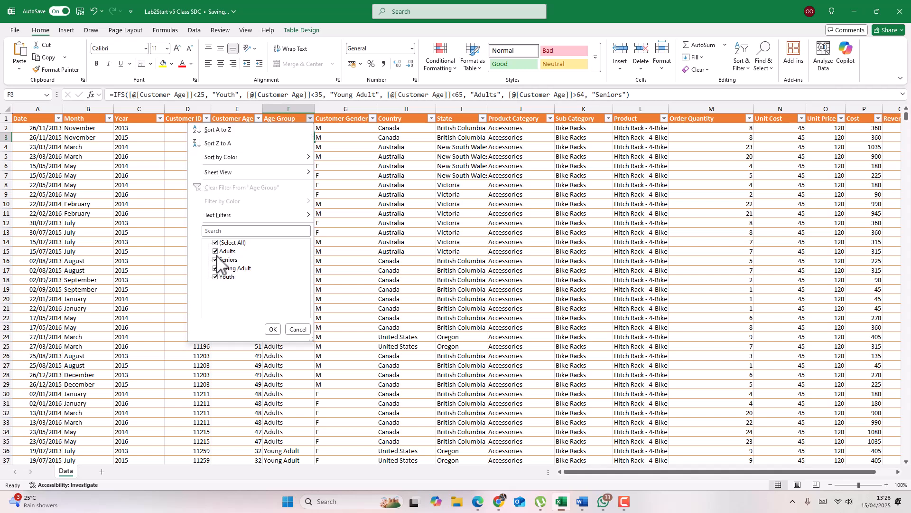
click(272, 330)
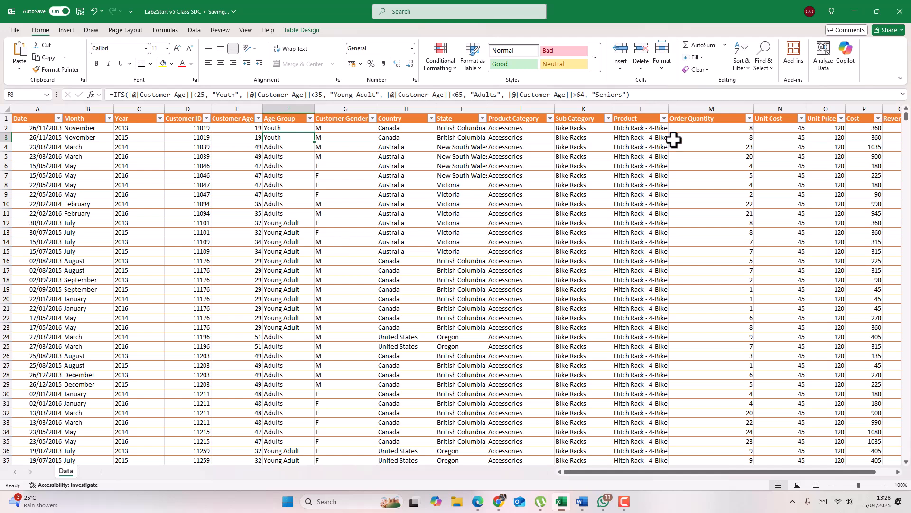
Insert a new table column before Order Quantity and name its header Frame Size.
click(696, 106)
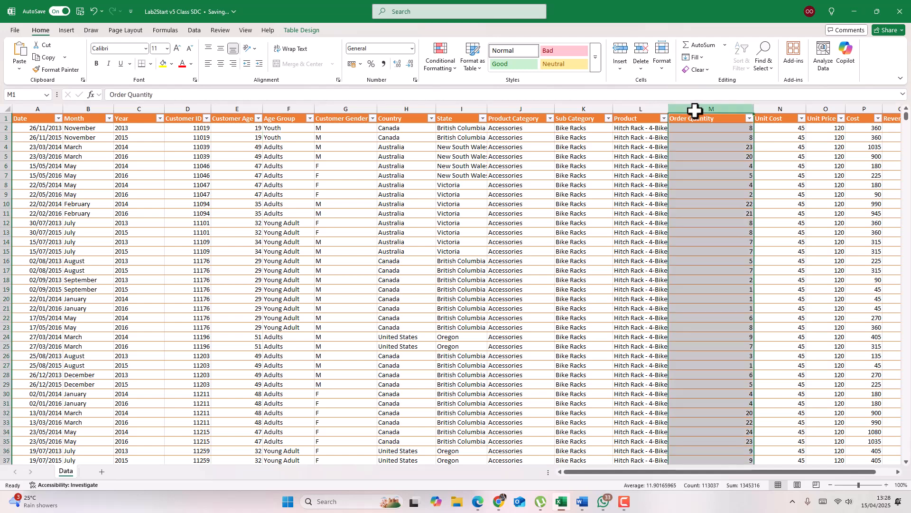
right_click(696, 108)
click(727, 204)
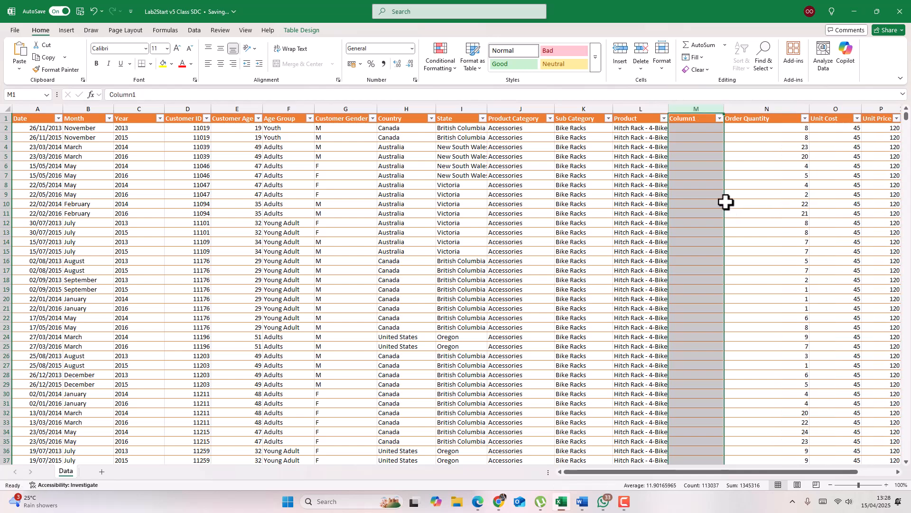
click(687, 122)
double_click(687, 122)
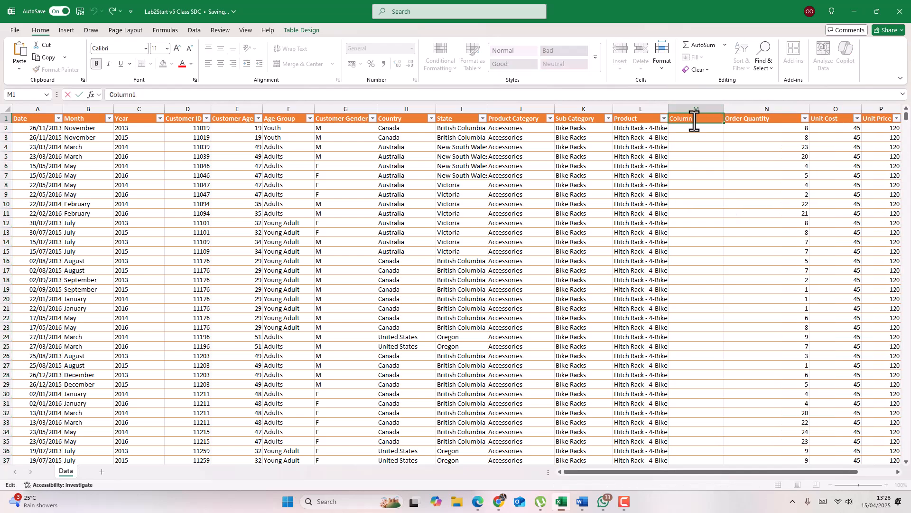
text(Frame S)
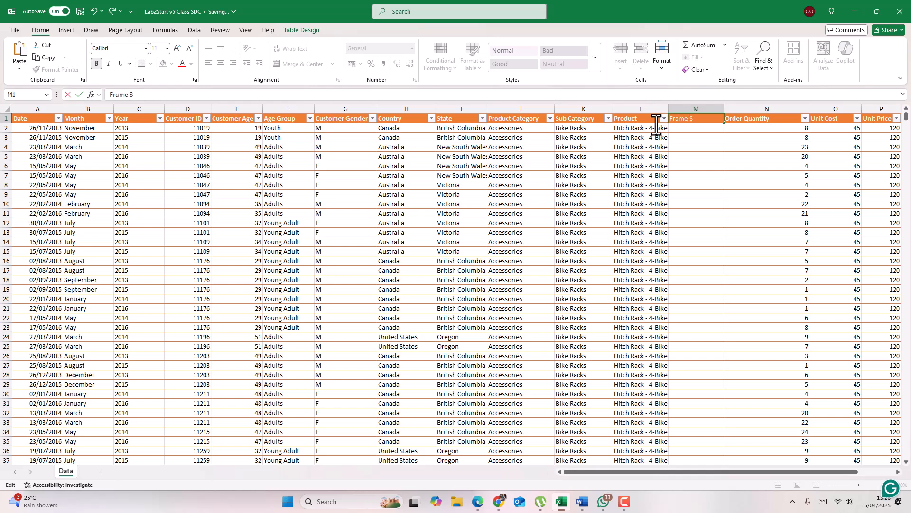
text(ize)
click(681, 128)
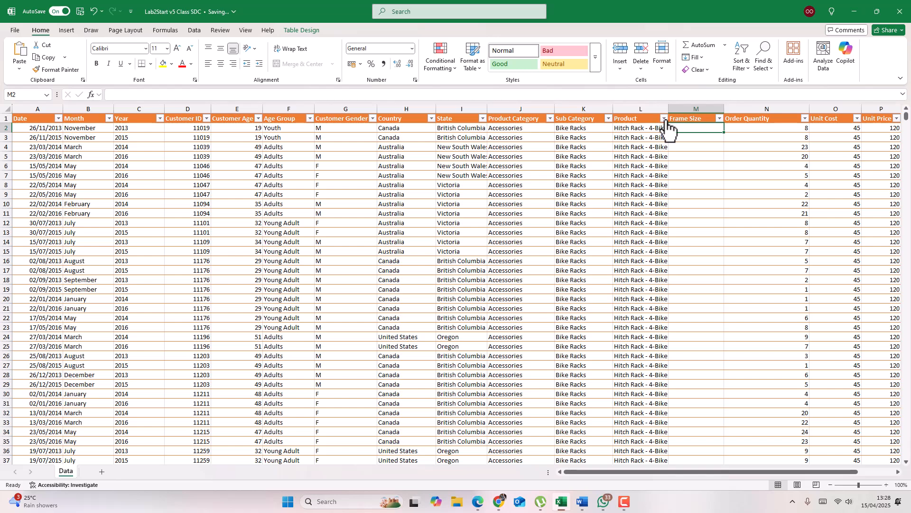
Filter the Product Category column to show only Bikes.
click(664, 119)
click(693, 130)
click(551, 119)
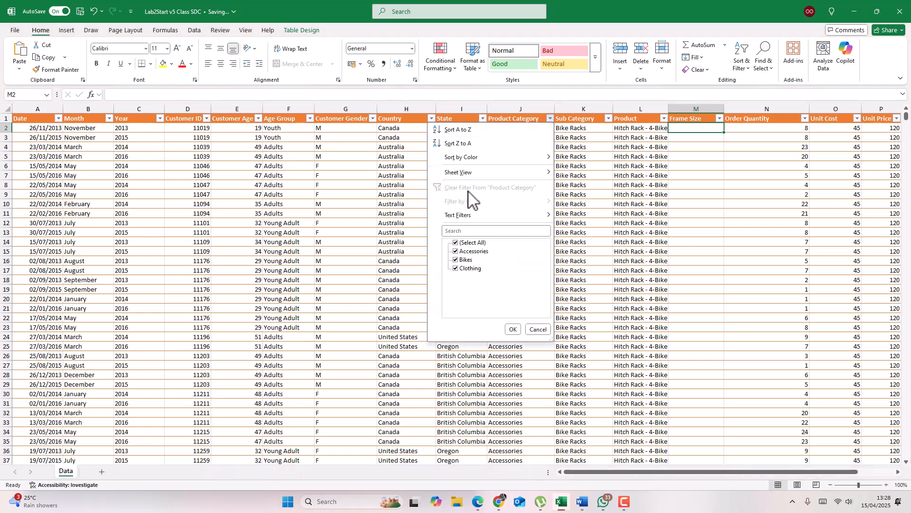
click(456, 242)
click(456, 260)
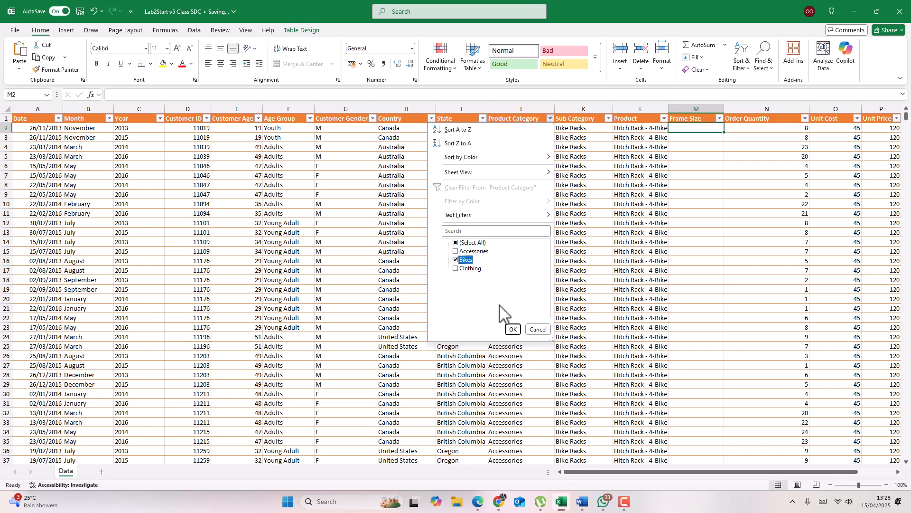
click(513, 329)
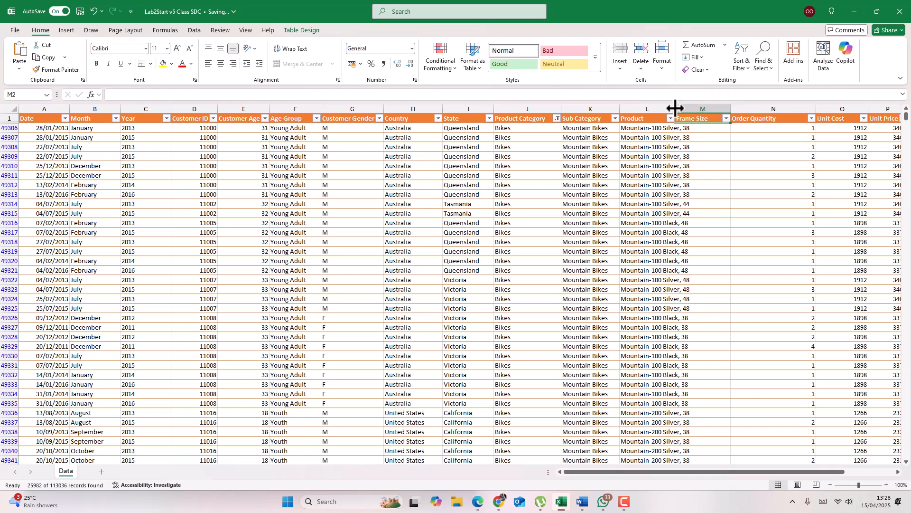
Fit the Product column's width to its contents and show all product categories again.
double_click(675, 109)
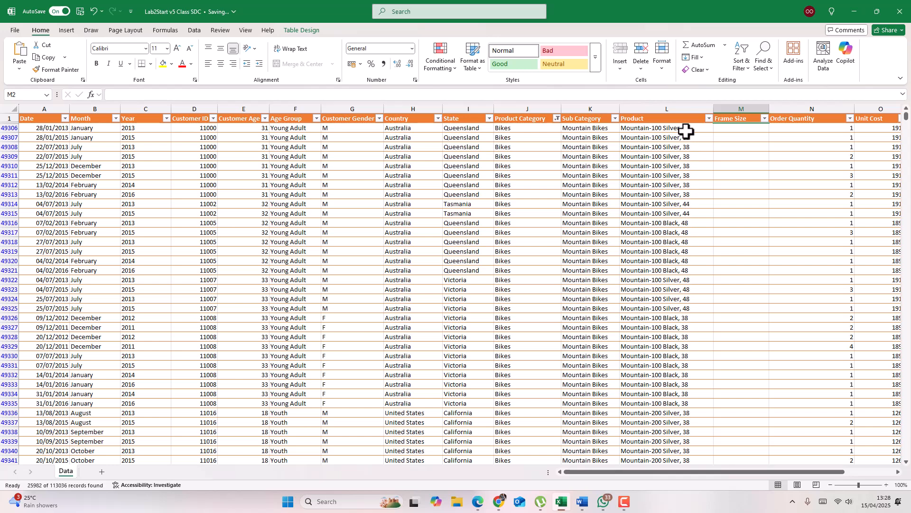
click(722, 128)
click(557, 118)
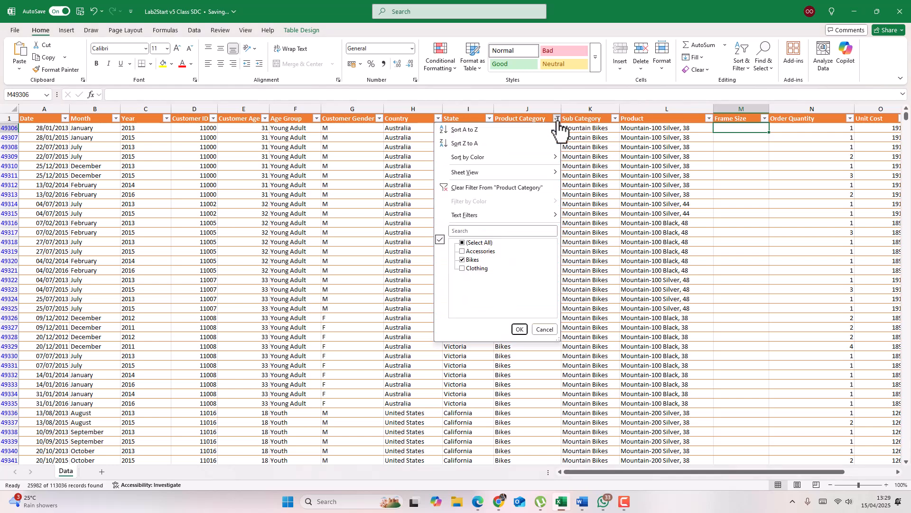
click(462, 242)
click(520, 329)
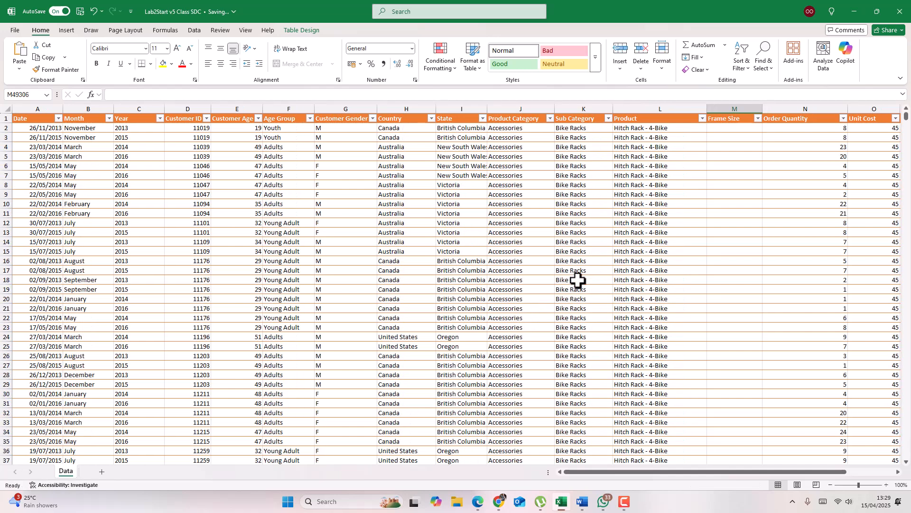
In M2, begin an IF formula that tests whether [@[Product Category]] equals "Bikes".
click(716, 129)
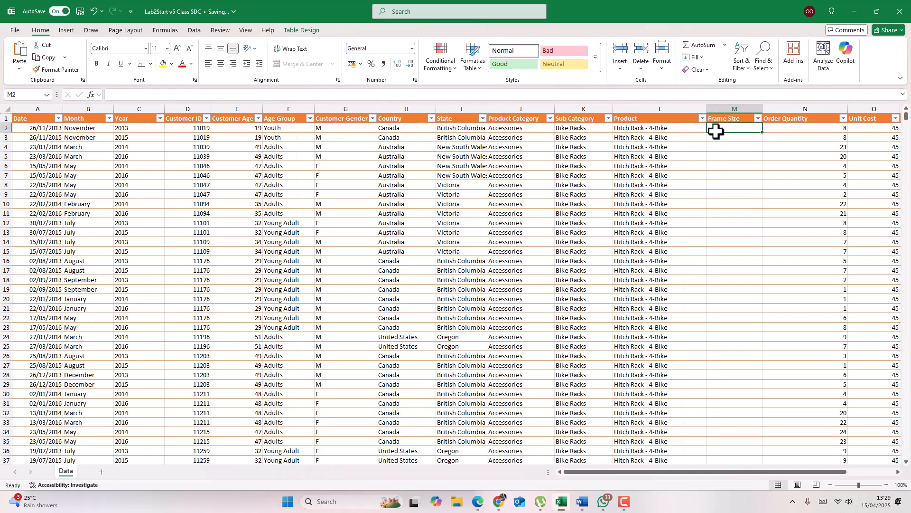
text(=if)
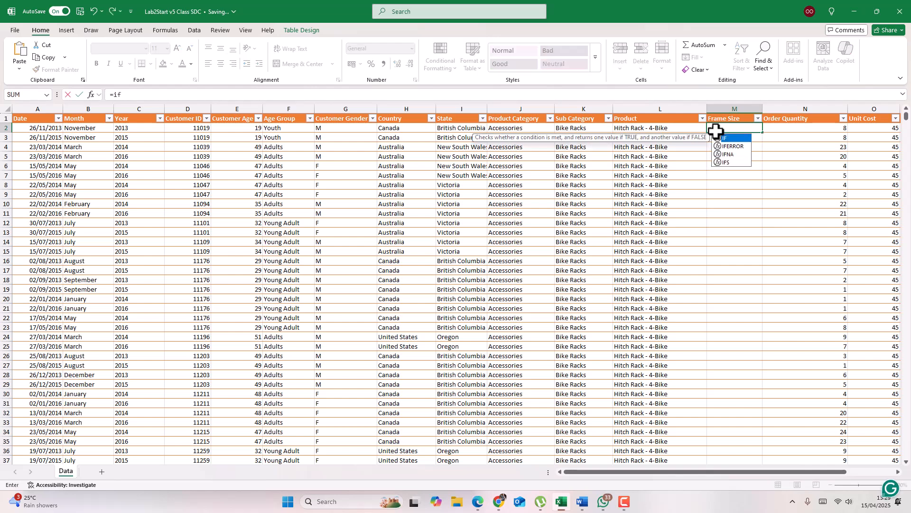
key(Tab)
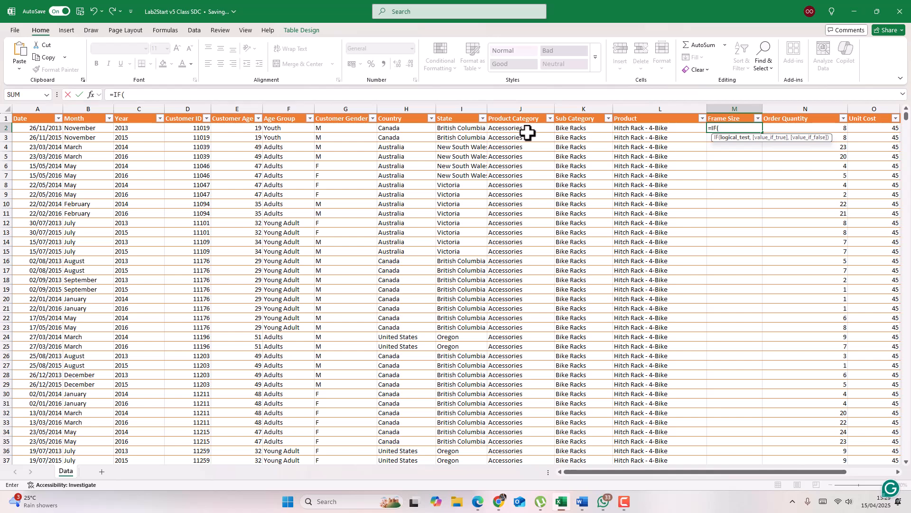
click(521, 129)
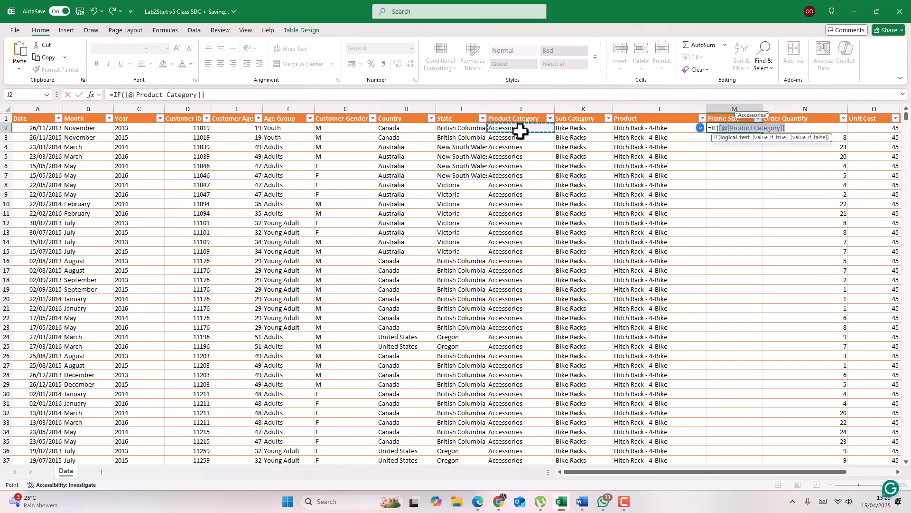
text(="Bikes)
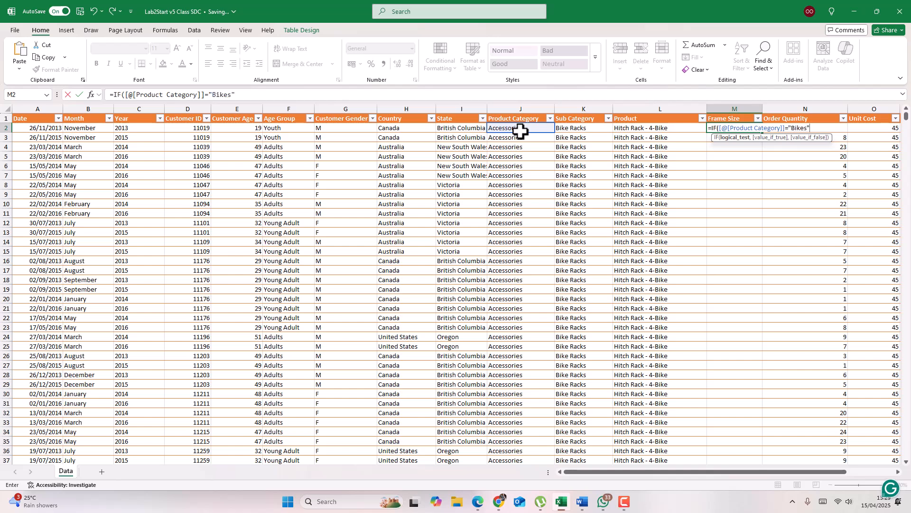
text(,)
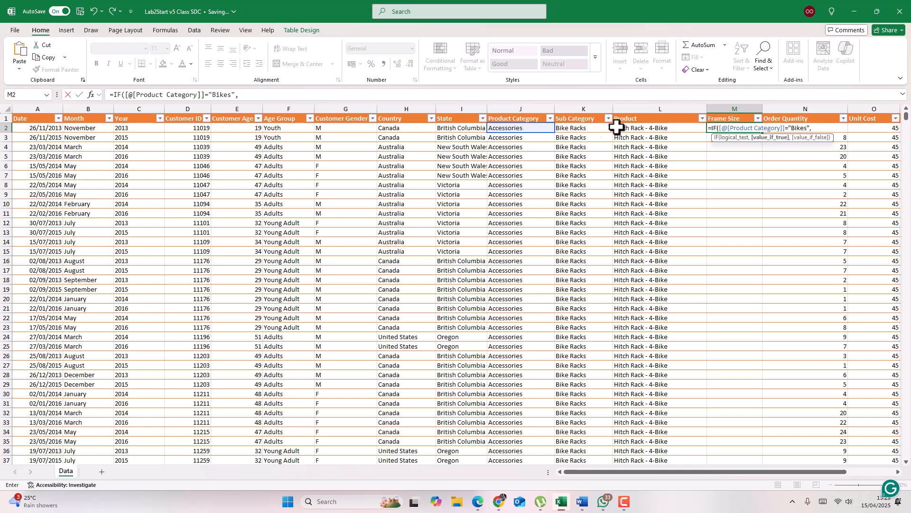
click(631, 128)
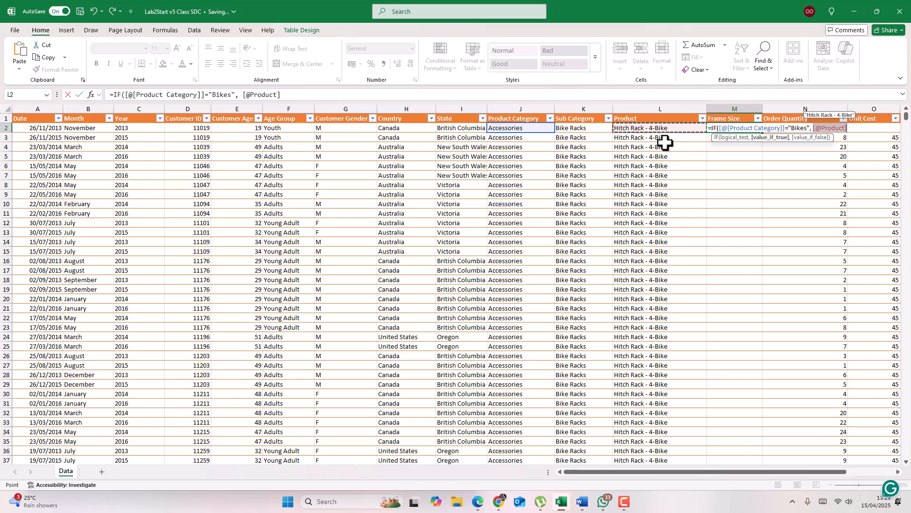
key(BackSpace)
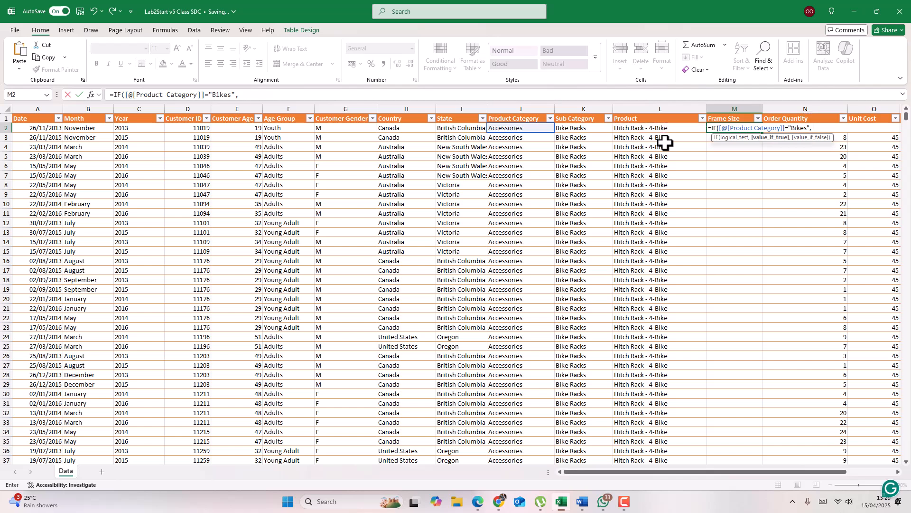
text(rig)
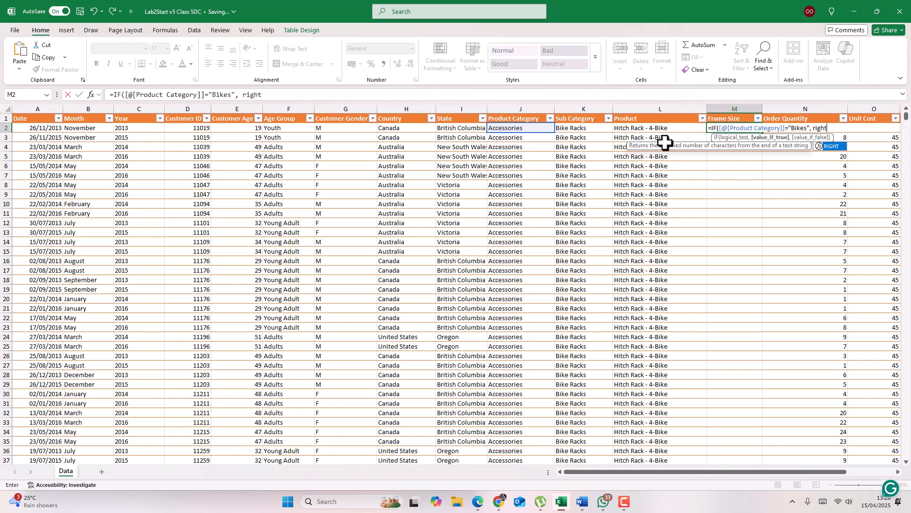
text(ht)
key(Tab)
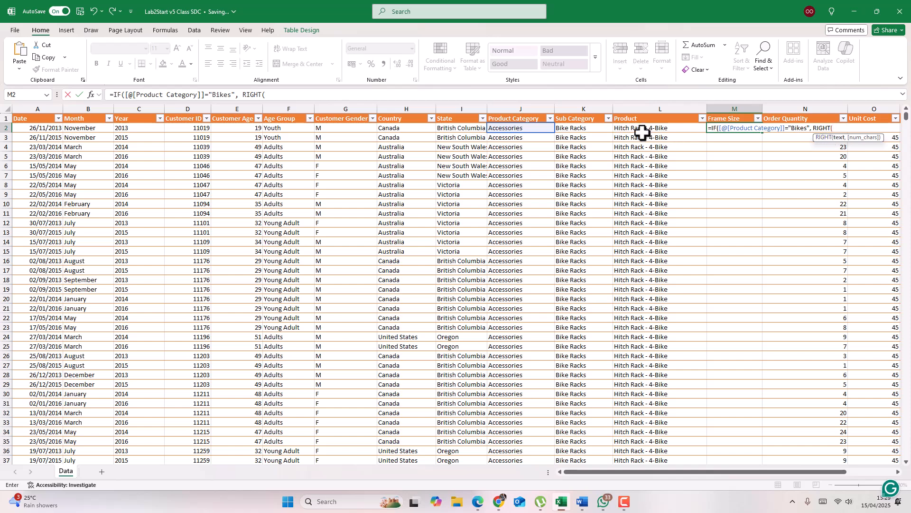
click(642, 128)
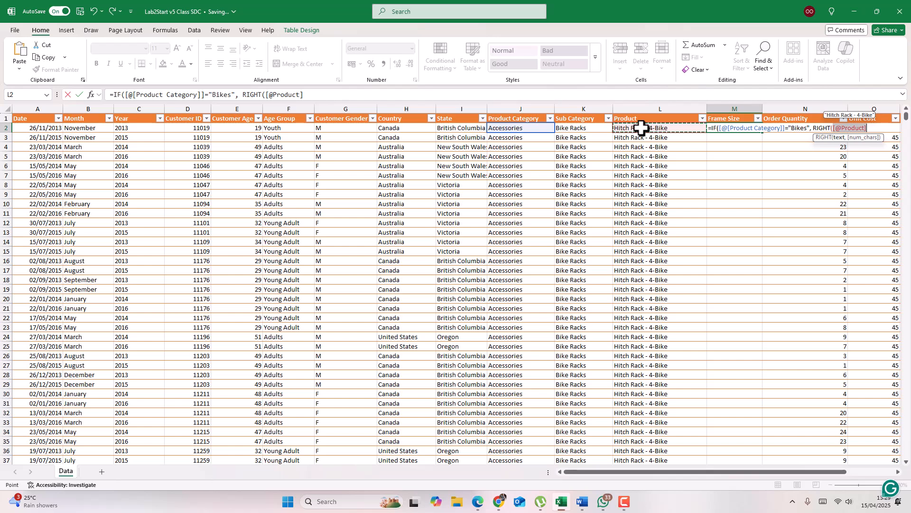
text(, 2)
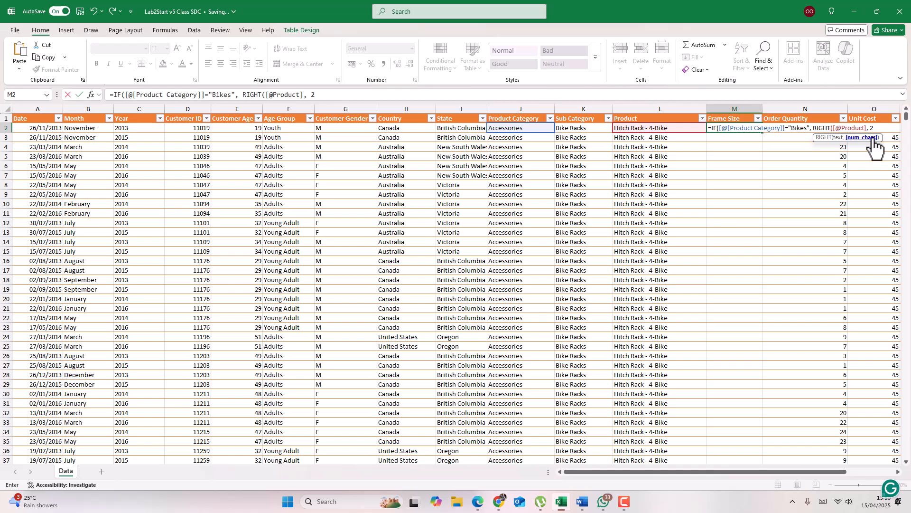
text())
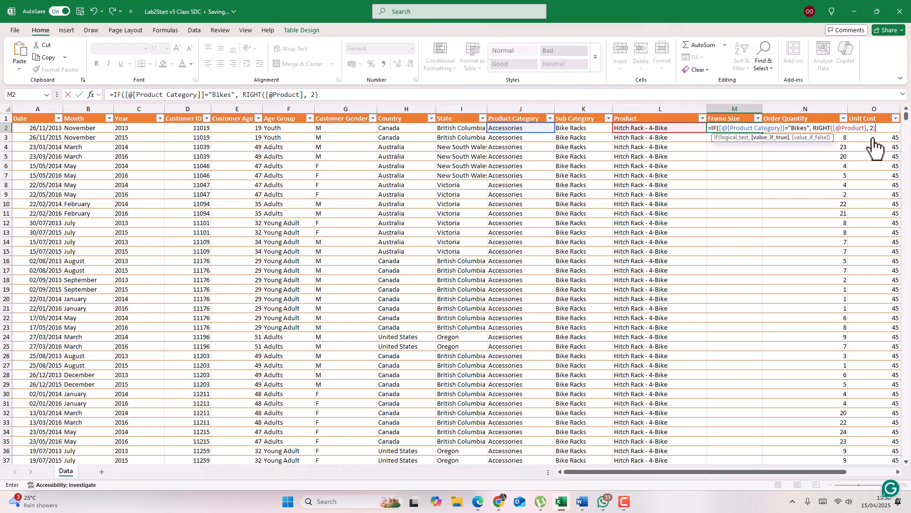
text(,)
text(""))
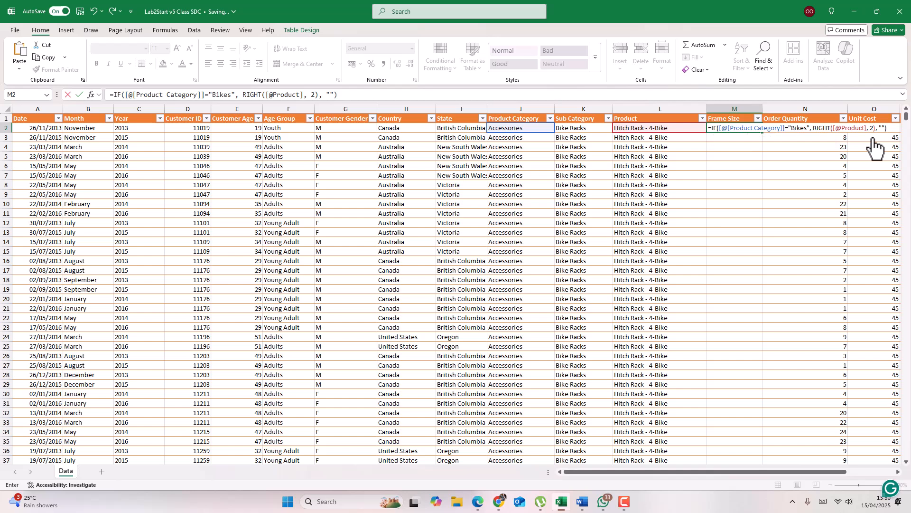
key(Return)
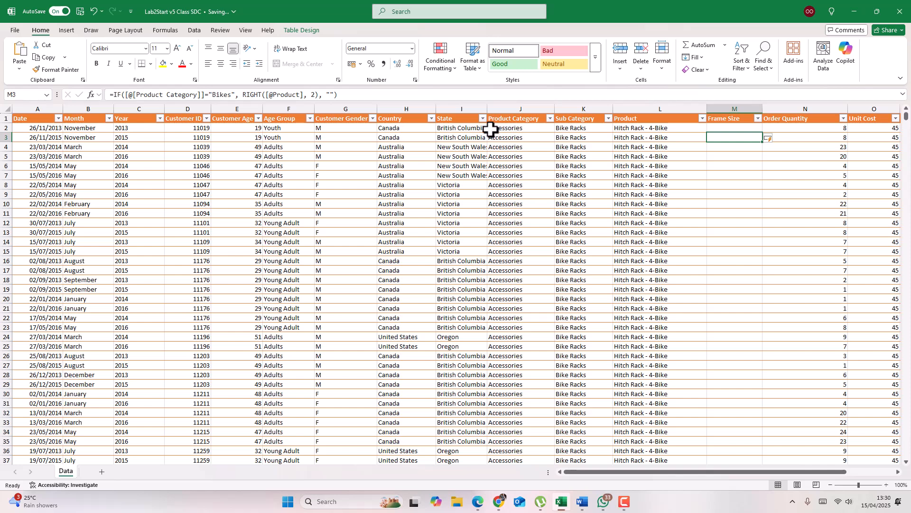
Filter Product Category to Bikes to check the Frame Size values and show all categories again.
click(550, 118)
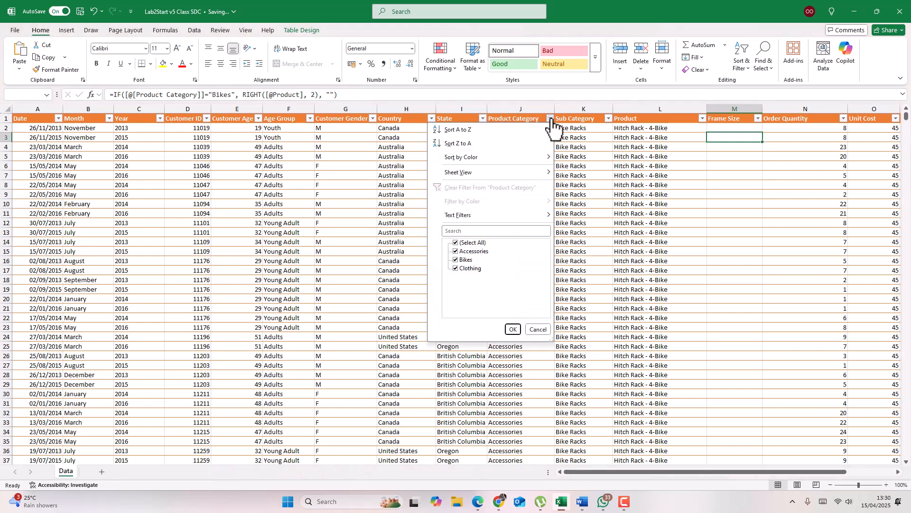
click(455, 243)
click(456, 259)
click(513, 329)
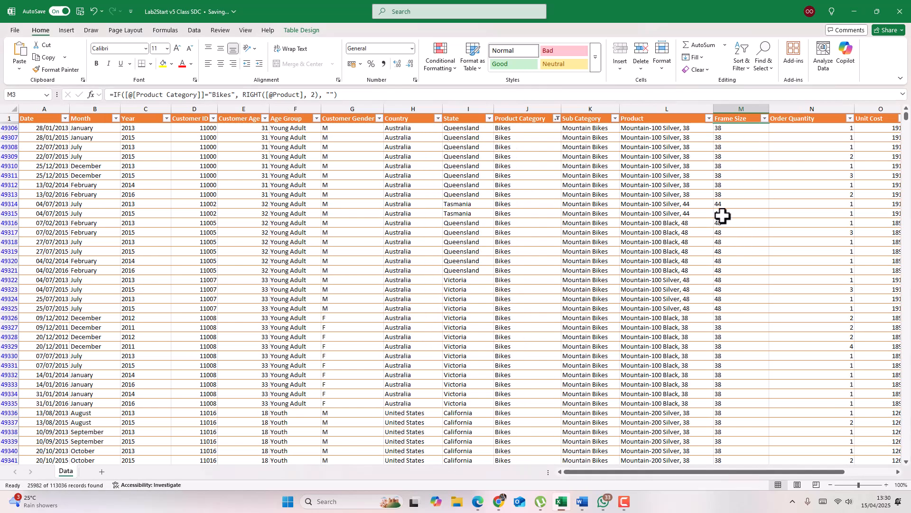
click(557, 118)
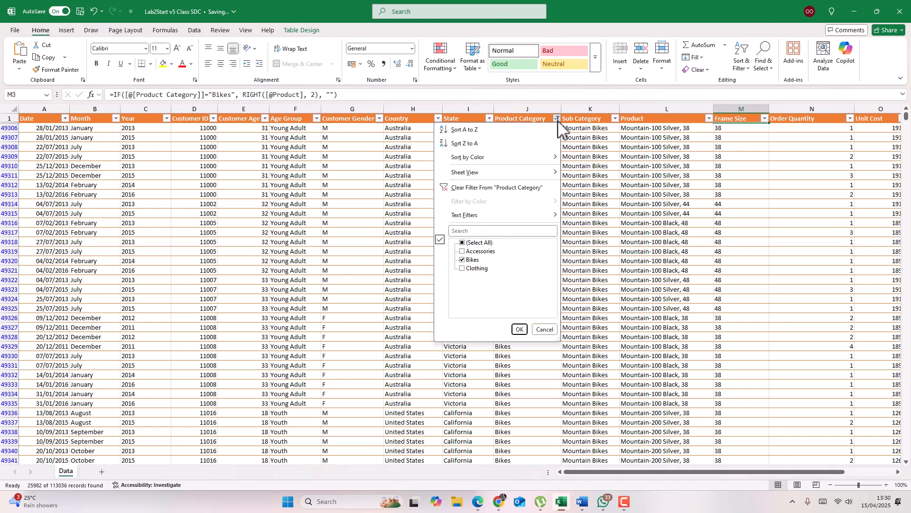
click(462, 242)
click(519, 329)
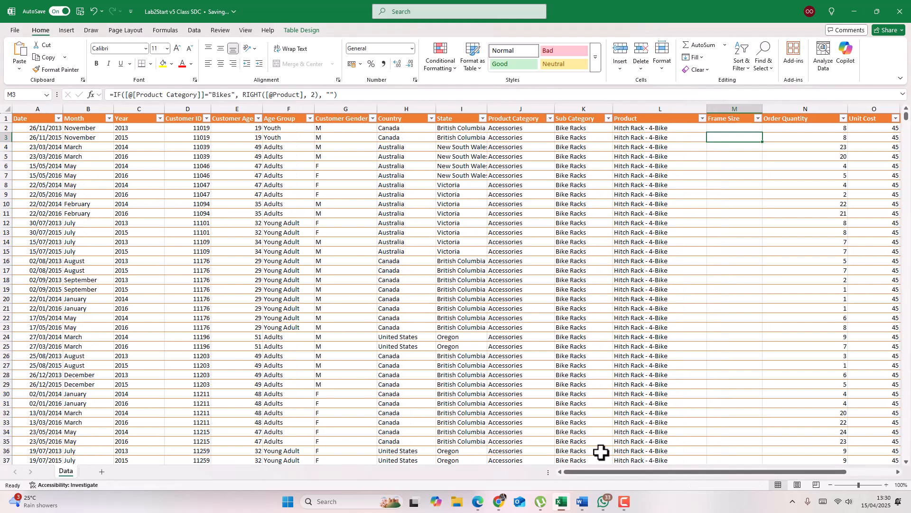
Add a new table column after Revenue by entering the header Profit in S1.
drag(618, 474, 692, 479)
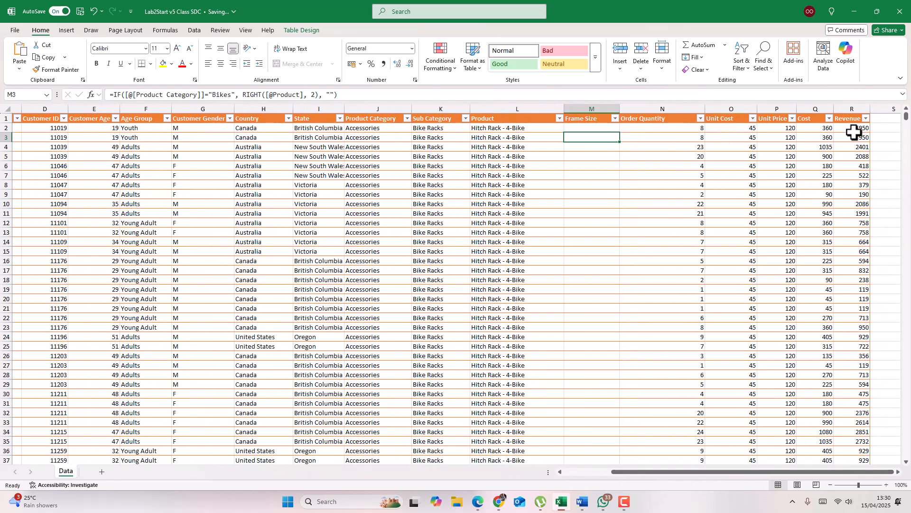
click(877, 122)
drag(878, 473, 882, 474)
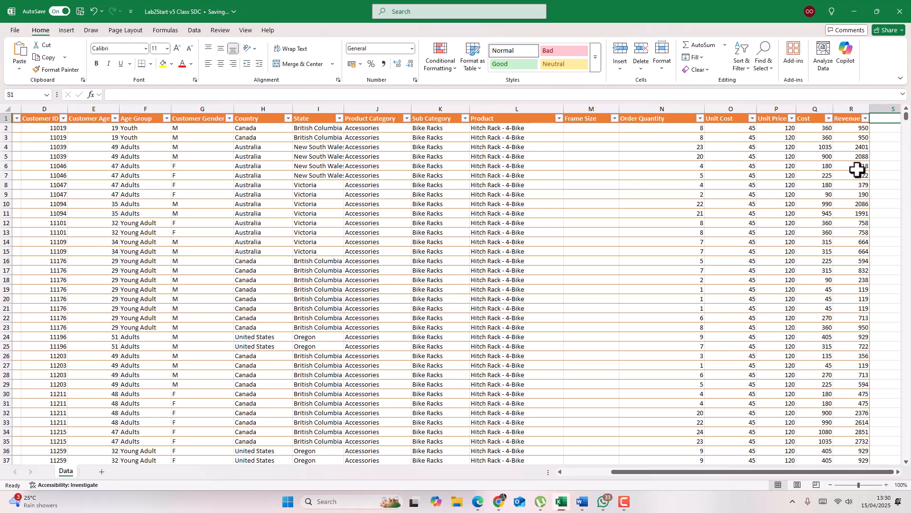
click(899, 472)
scroll(850, 136, right, 2)
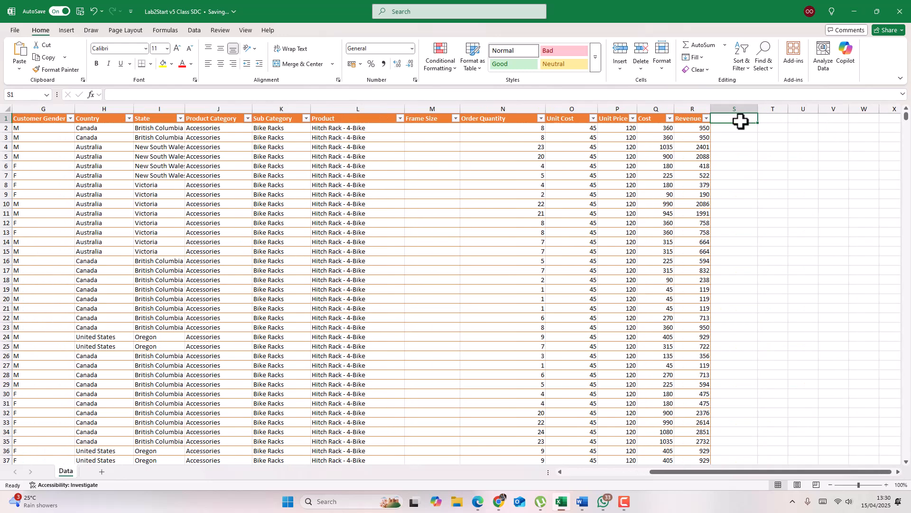
text(Prog)
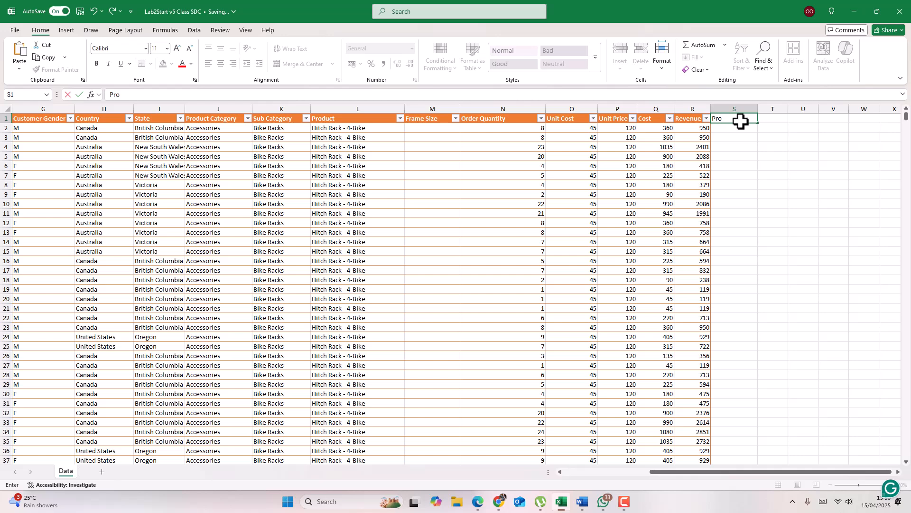
key(ctrl+Return)
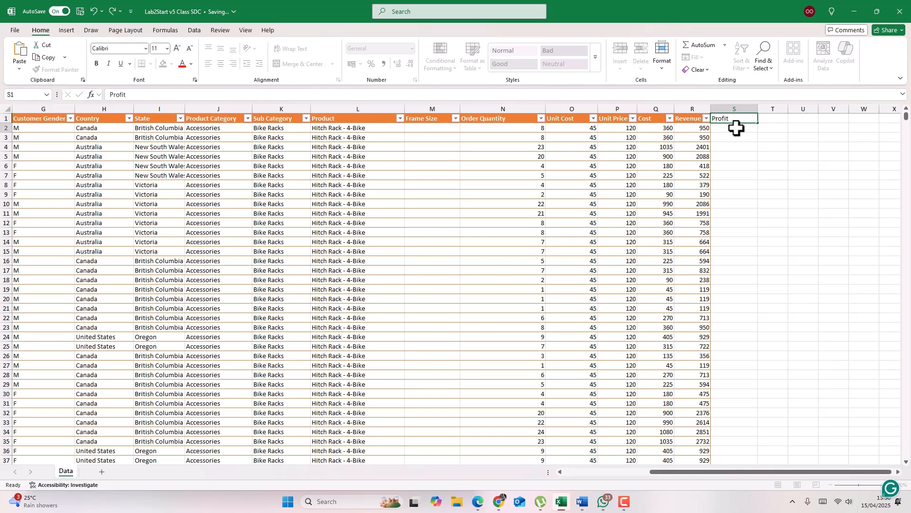
click(737, 127)
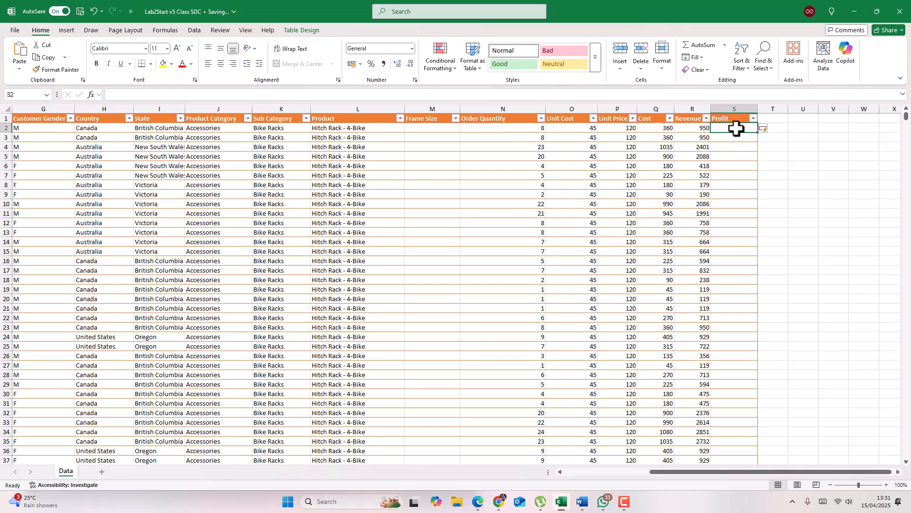
text(=)
click(699, 128)
text(-)
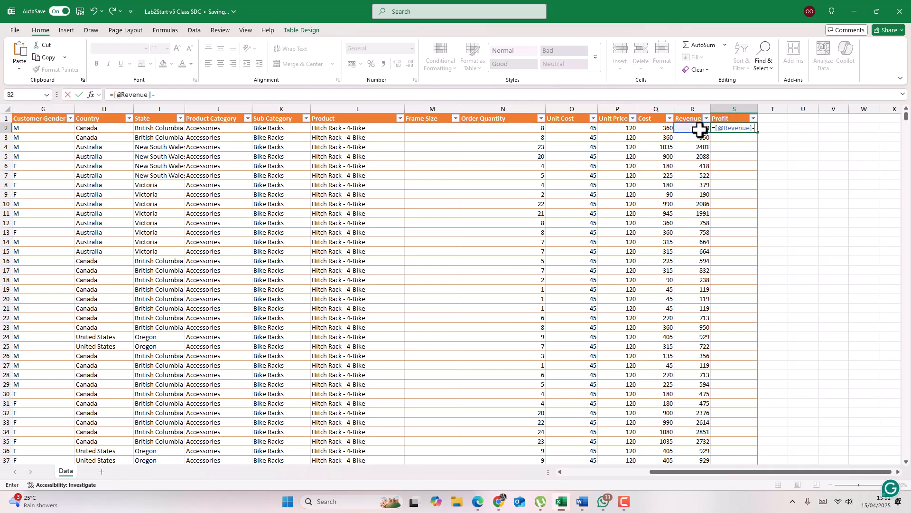
click(666, 128)
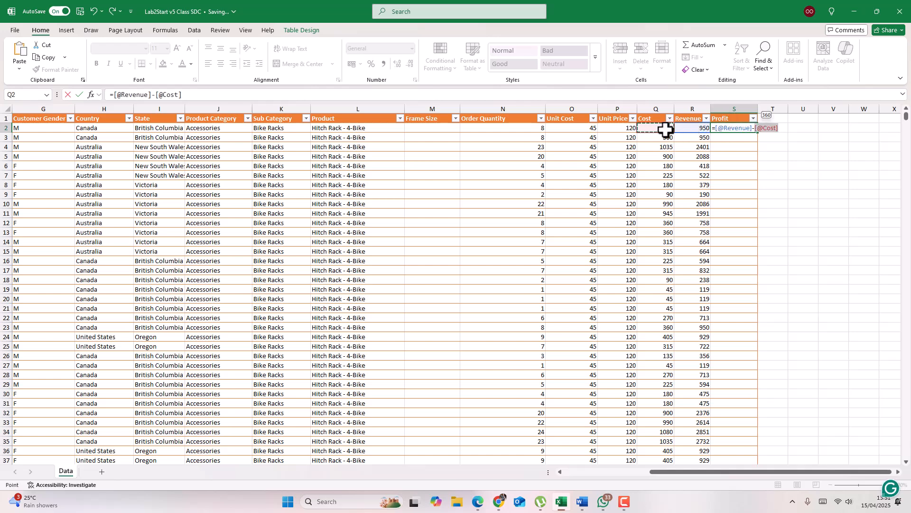
key(Return)
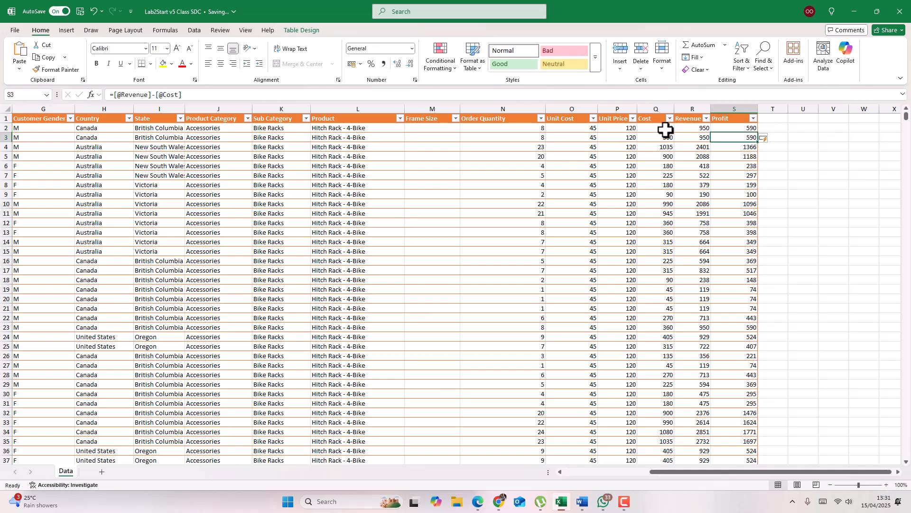
Try to rename the table as "Sales Data".
drag(680, 472, 580, 481)
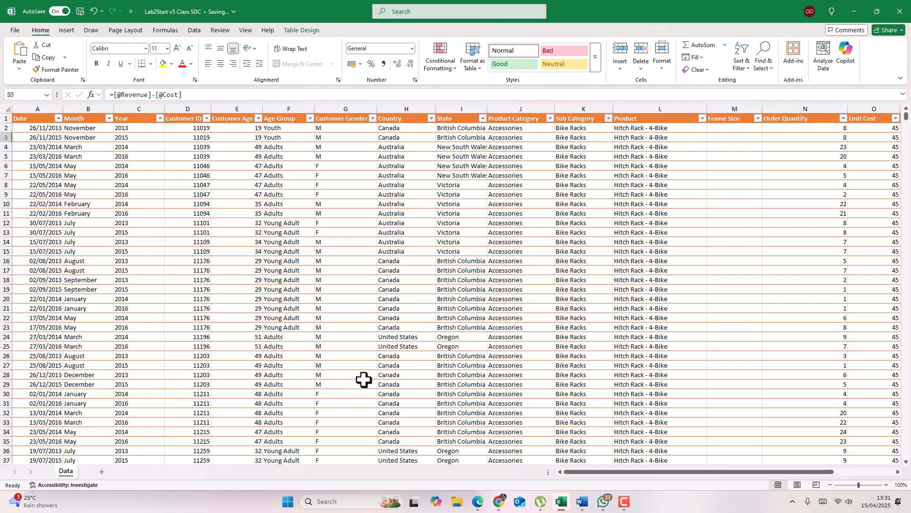
click(299, 30)
click(18, 56)
click(28, 57)
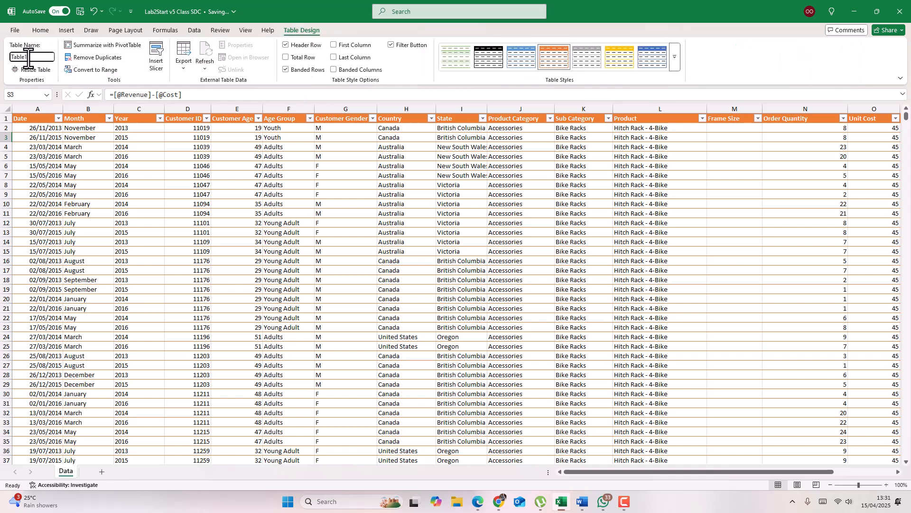
drag(31, 57, 8, 59)
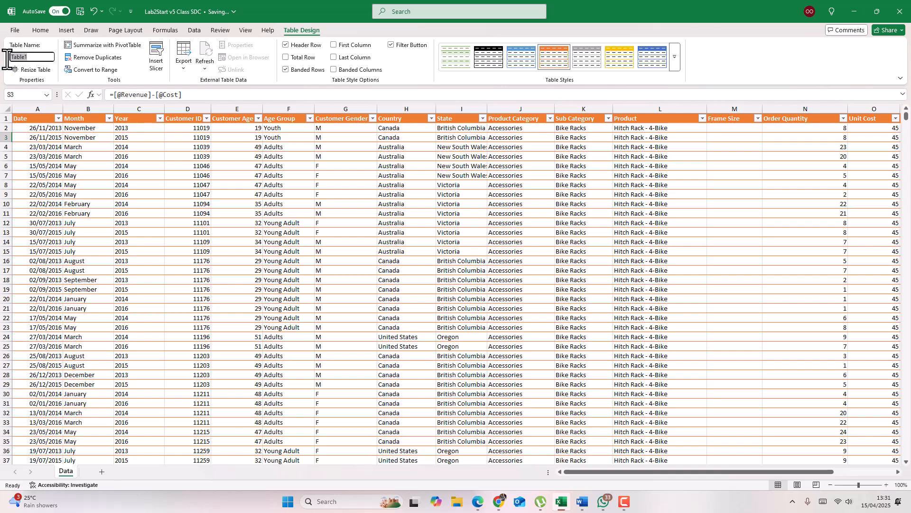
text(Sa)
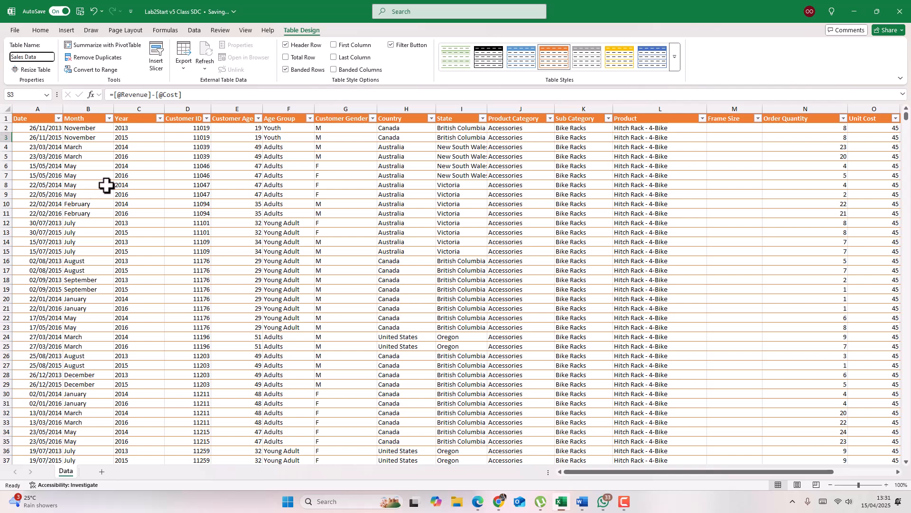
click(112, 180)
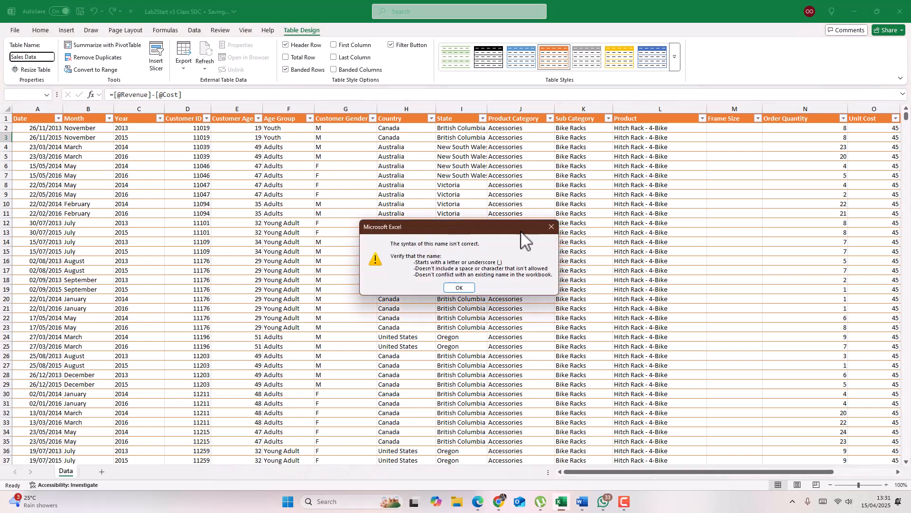
click(551, 226)
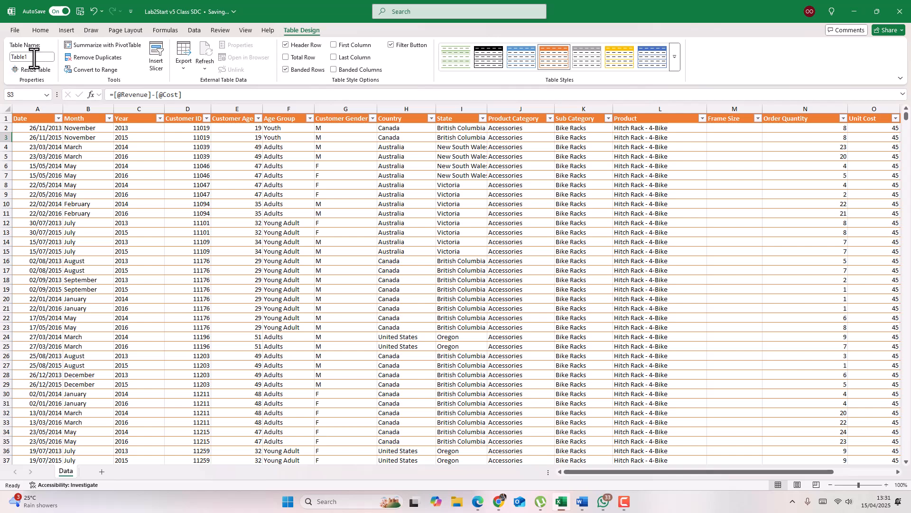
Rename the table as SalesData.
click(35, 57)
text(Sal)
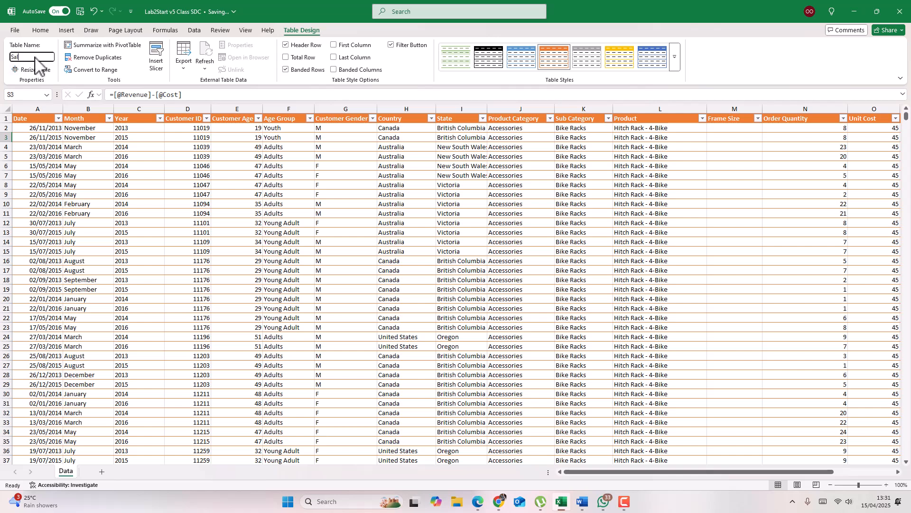
key(Return)
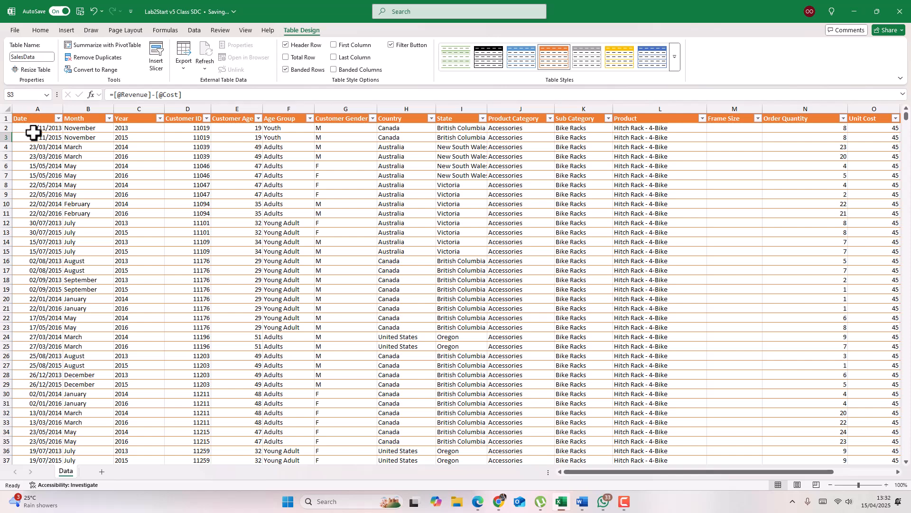
Insert a PivotTable based on the SalesData table in a new worksheet.
click(34, 136)
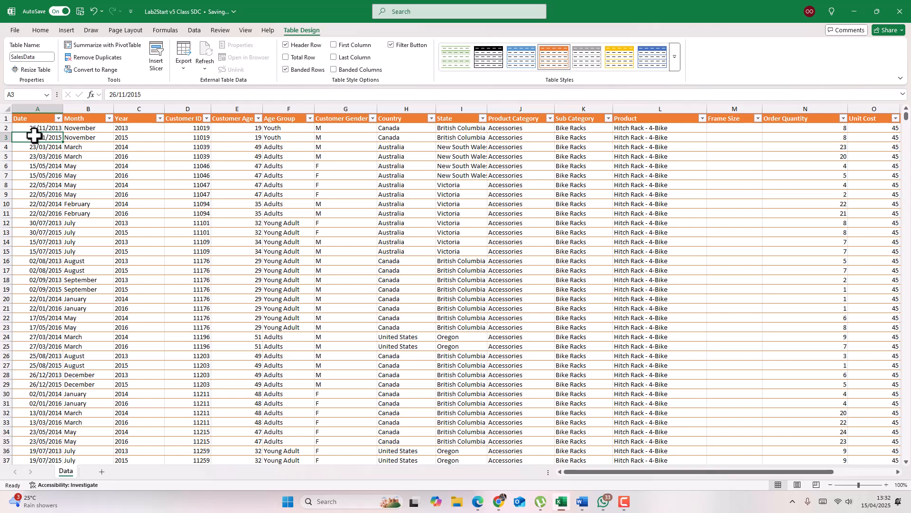
click(39, 31)
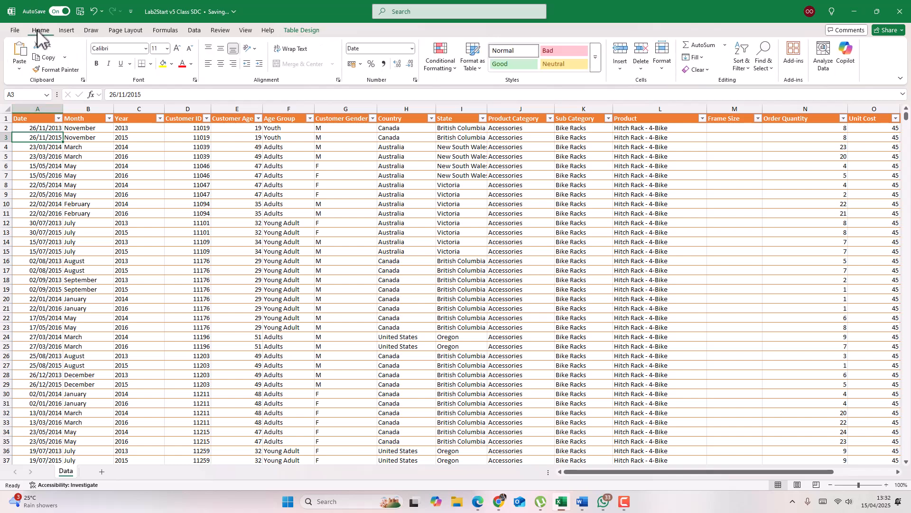
click(65, 30)
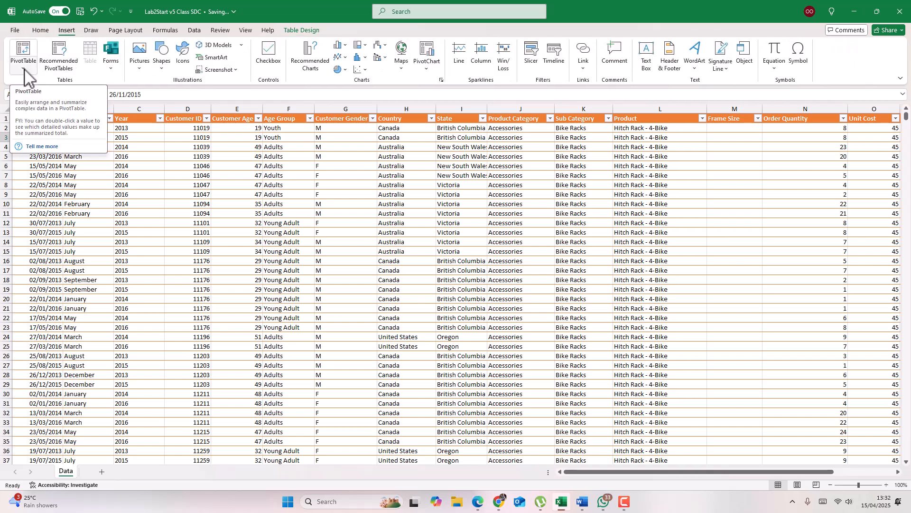
click(26, 56)
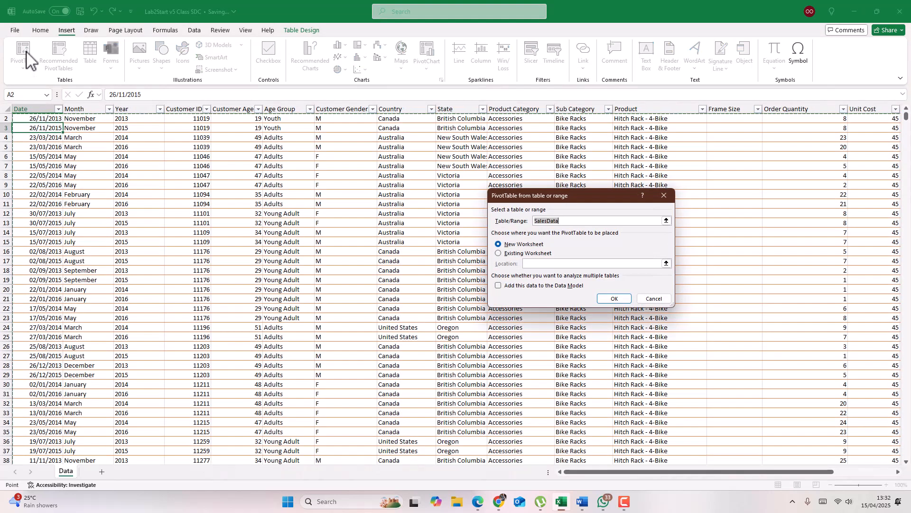
click(606, 300)
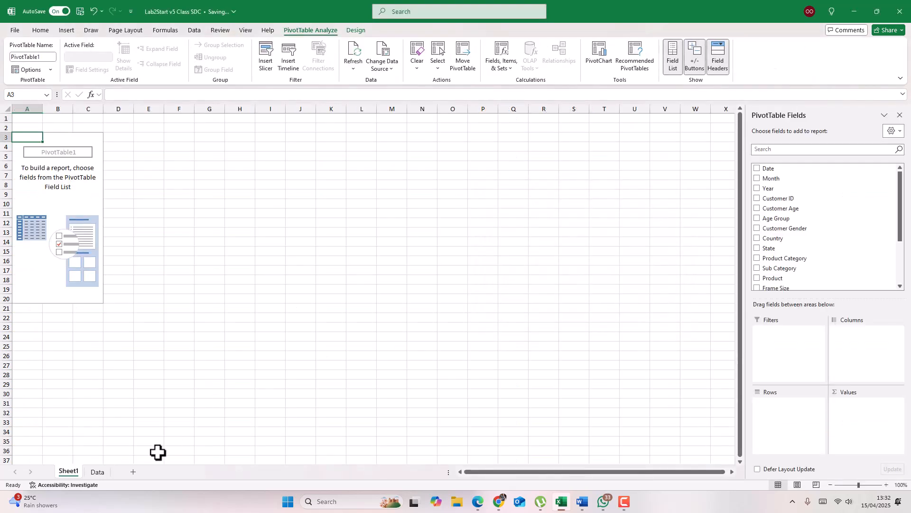
Move the new PivotTable sheet after the Data sheet and rename it Prod.Category.
drag(73, 474, 112, 474)
double_click(95, 471)
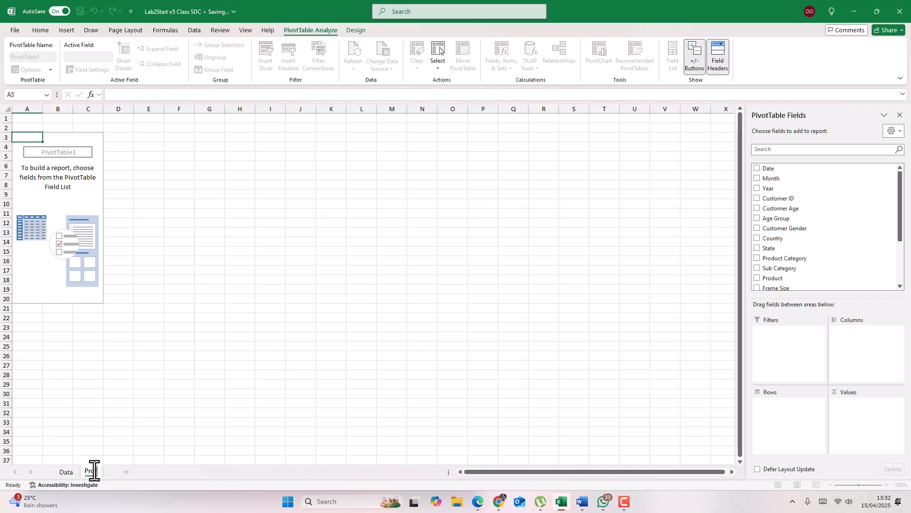
key(Return)
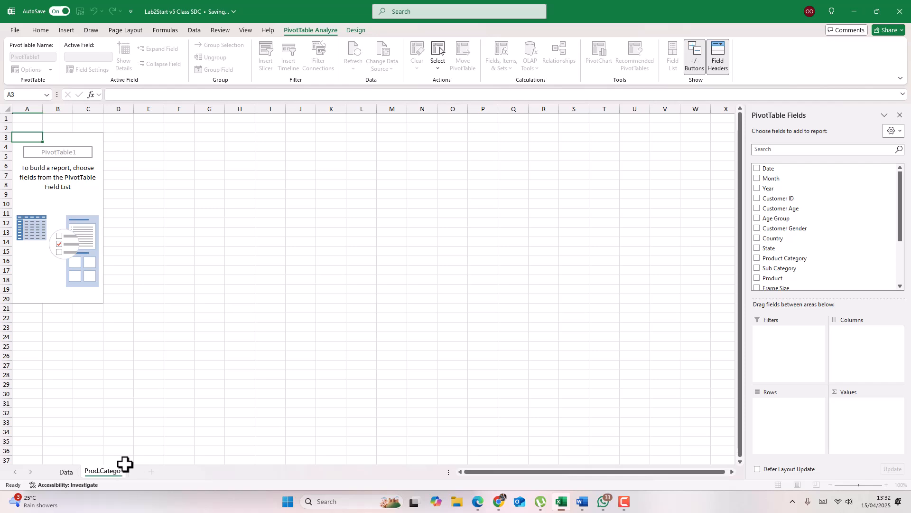
Add Product Category and, below it, Sub Category as row fields of the Prod.Category PivotTable.
click(32, 146)
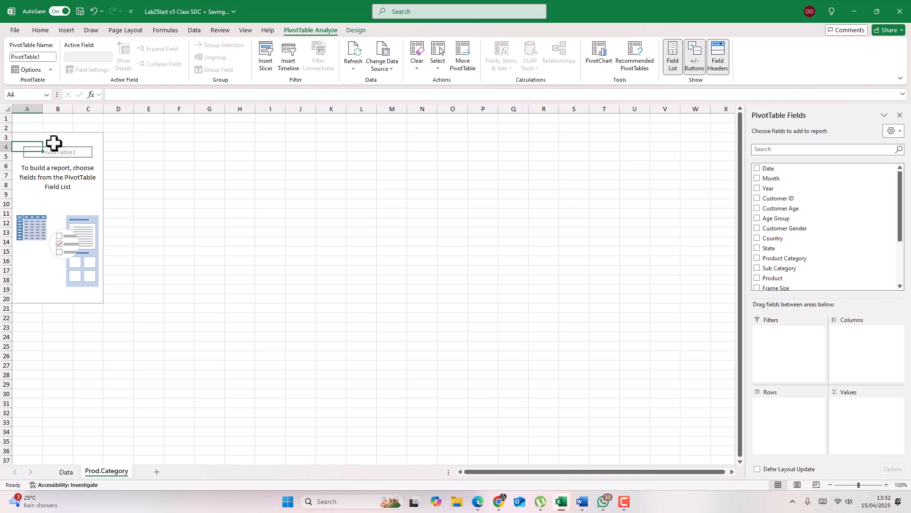
click(54, 144)
click(57, 138)
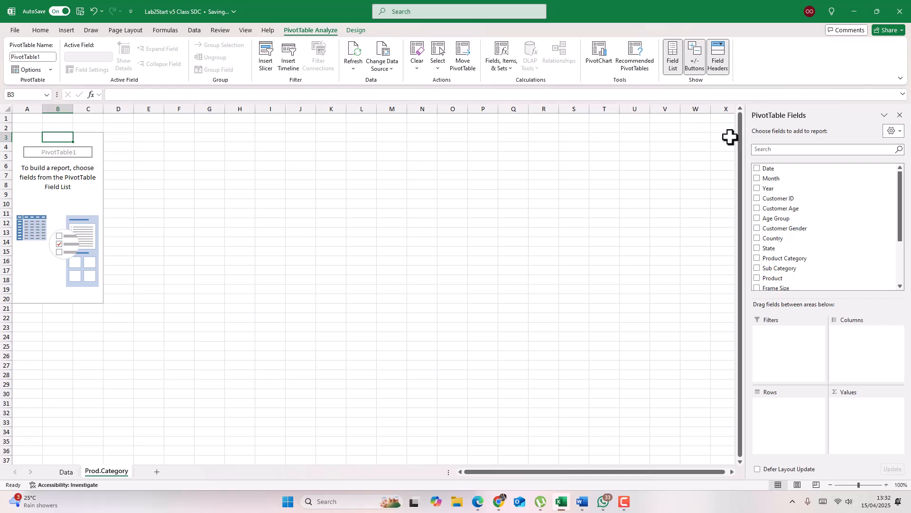
drag(771, 258, 776, 403)
drag(762, 268, 780, 416)
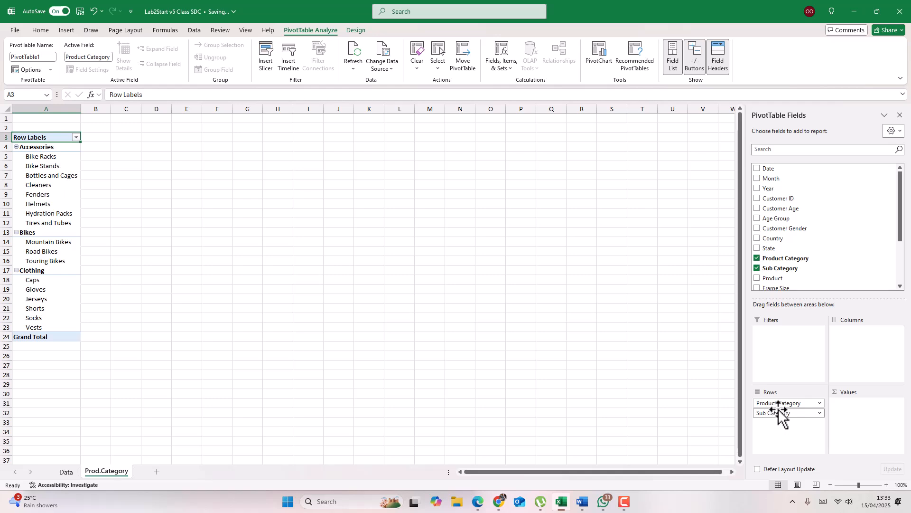
Sum Revenue as the values of the Prod.Category PivotTable and add Year as its column field.
scroll(838, 244, down, 1)
scroll(801, 285, down, 3)
drag(769, 267, 846, 404)
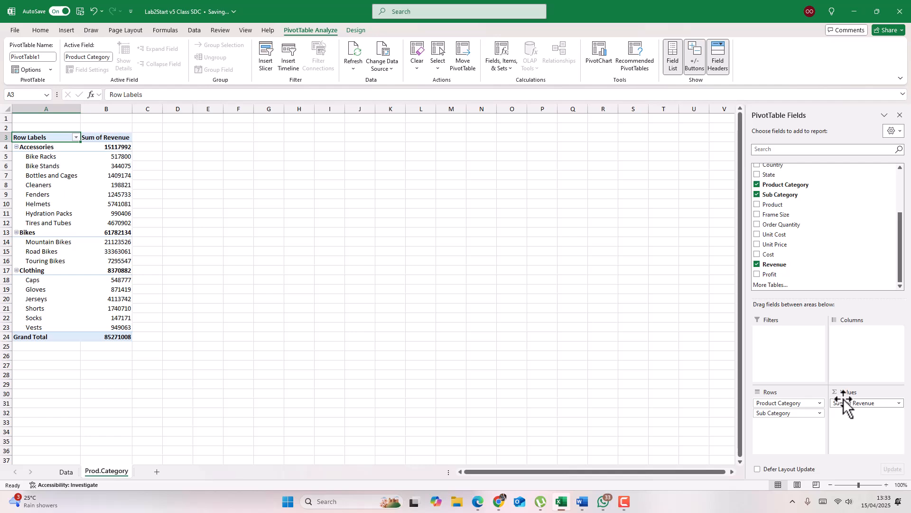
scroll(765, 197, up, 3)
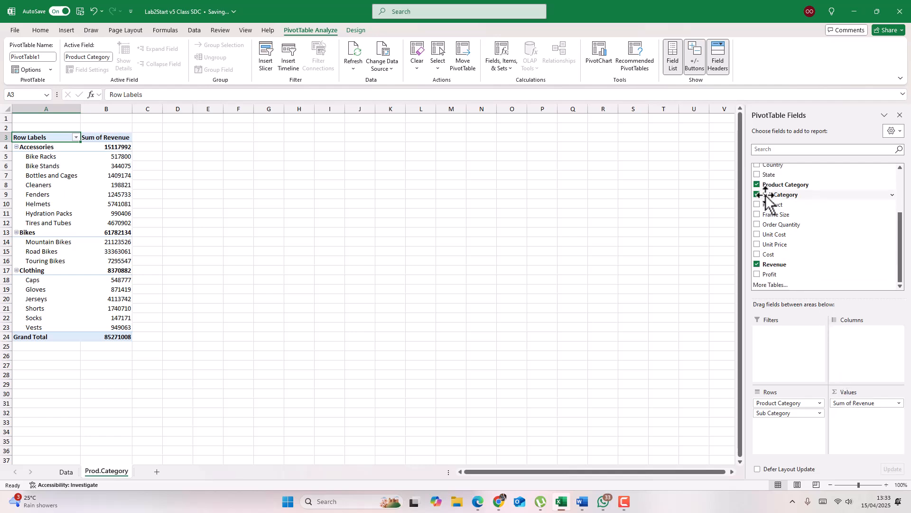
drag(767, 189, 851, 351)
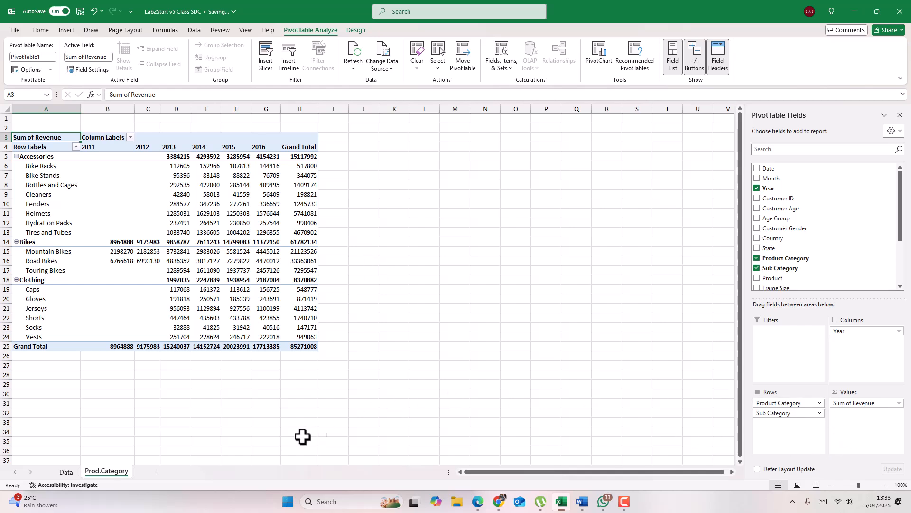
Add a new worksheet after Prod.Category and name it Country.
click(157, 472)
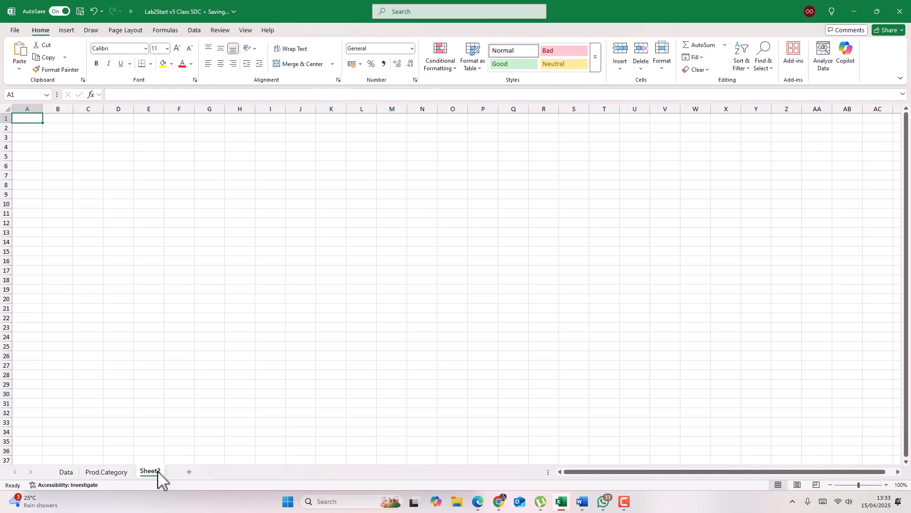
double_click(151, 471)
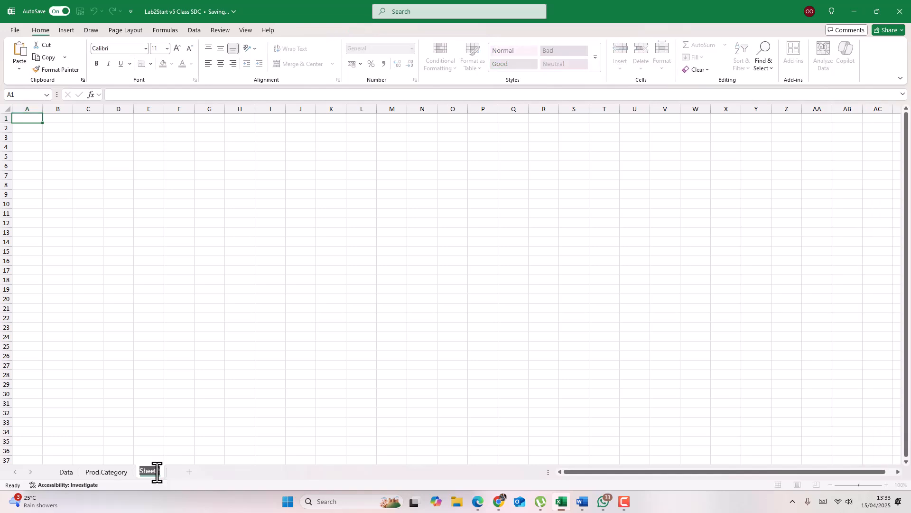
text(Cou)
Insert a PivotTable from the SalesData table at cell A3 of the Country sheet.
click(35, 137)
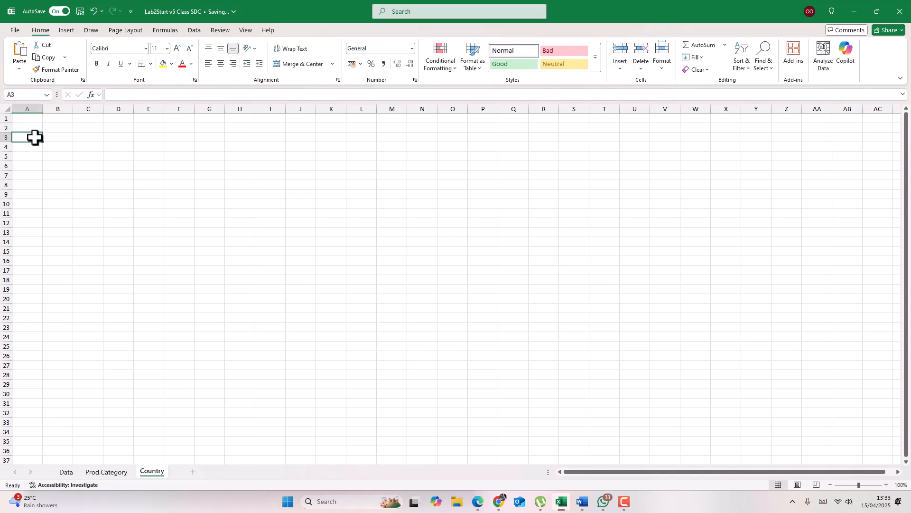
click(48, 138)
click(28, 136)
click(66, 30)
click(27, 70)
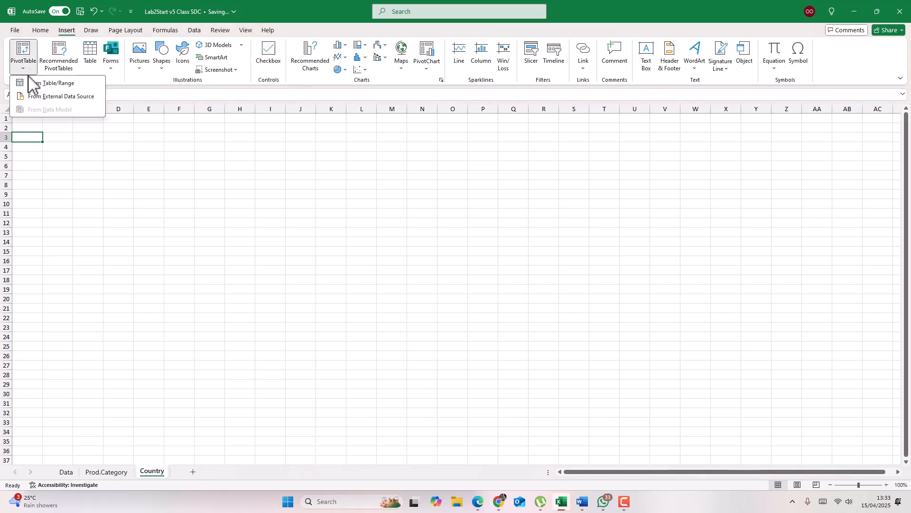
click(39, 85)
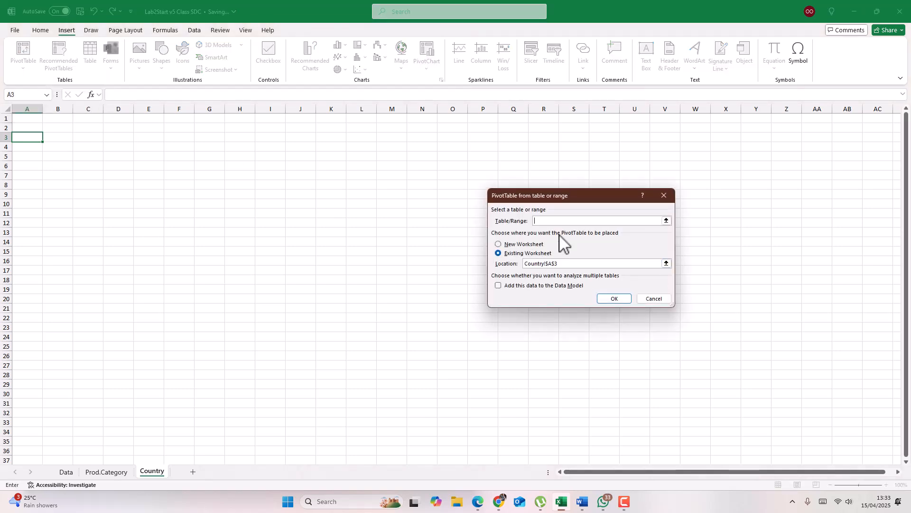
text(SalesData)
click(620, 299)
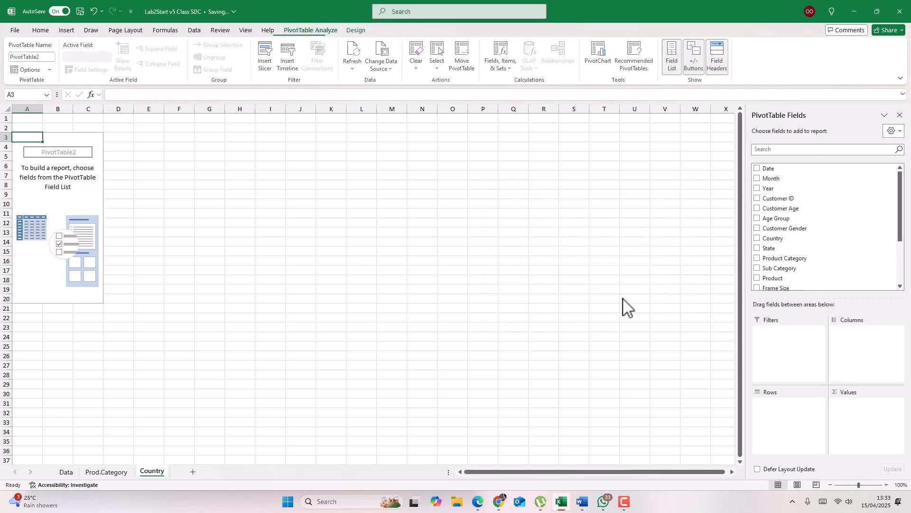
Add Country and, below it, State as row fields of the Country sheet's PivotTable.
click(71, 177)
drag(775, 239, 782, 406)
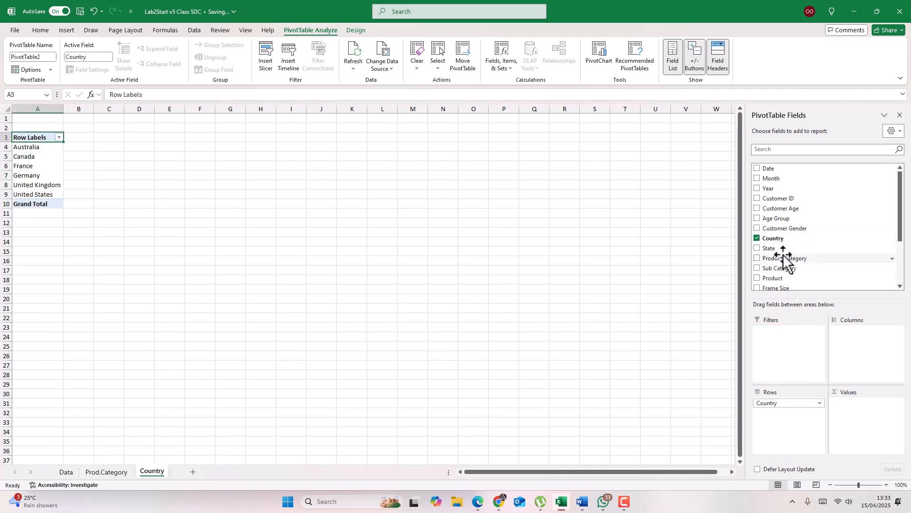
drag(776, 249, 783, 412)
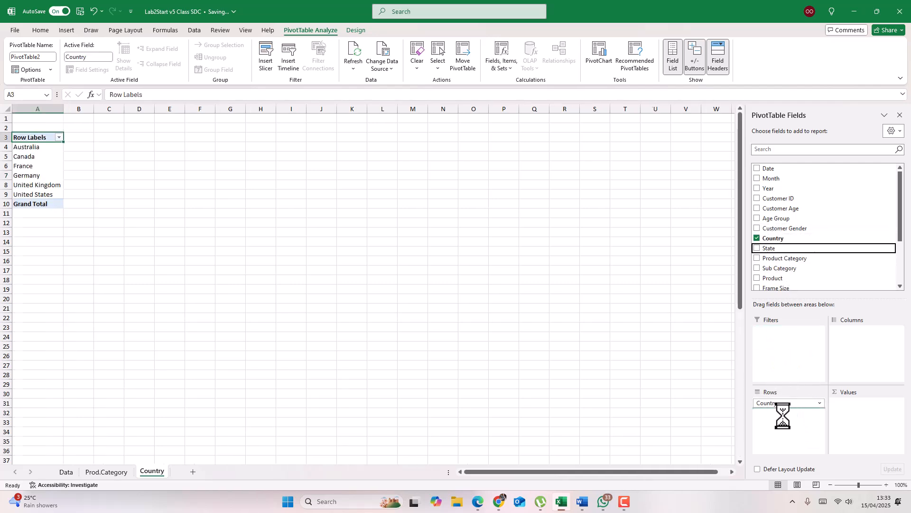
Add Year as the column field and Sum of Revenue as the values of the Country sheet's PivotTable.
drag(774, 188, 860, 354)
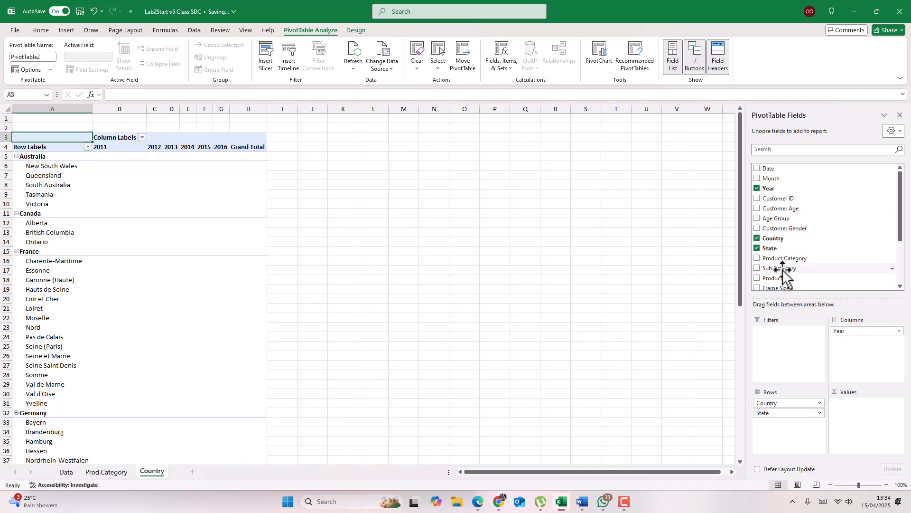
scroll(795, 266, down, 2)
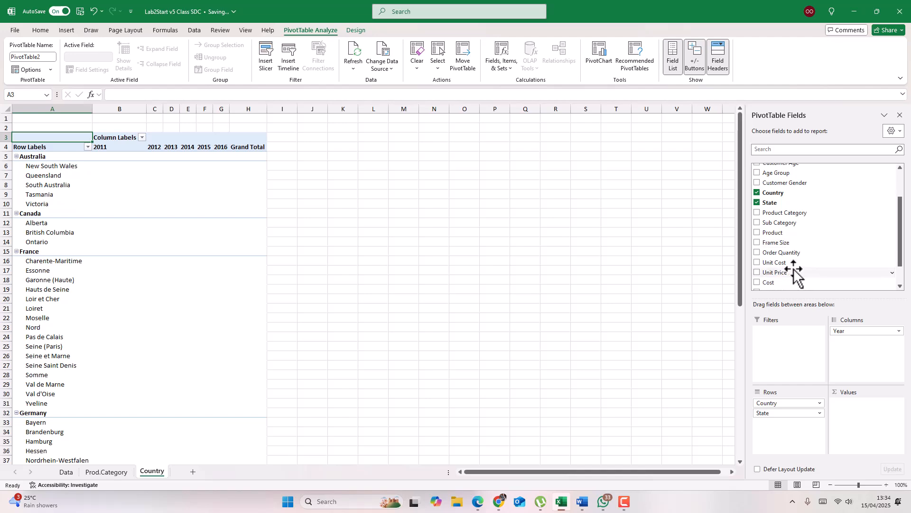
drag(900, 258, 901, 284)
drag(789, 265, 859, 420)
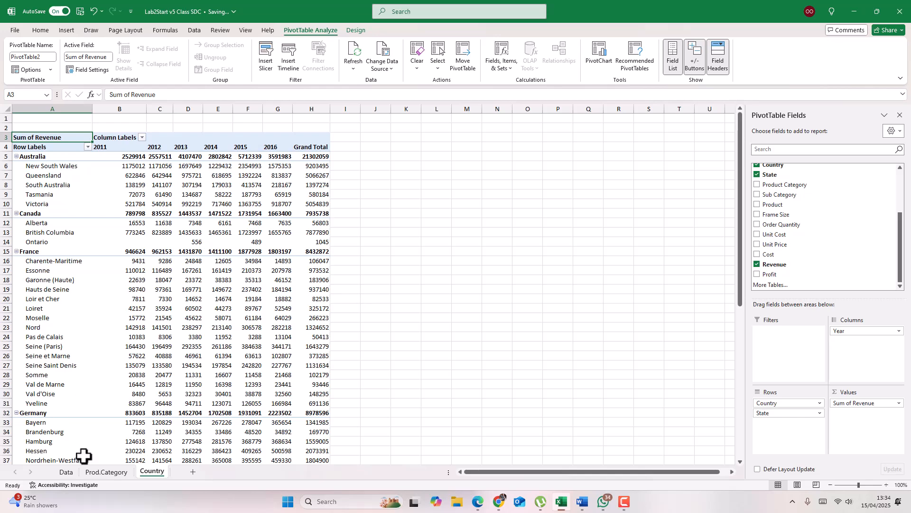
Add a new worksheet after Country and name it Frame Size.
click(192, 471)
double_click(190, 472)
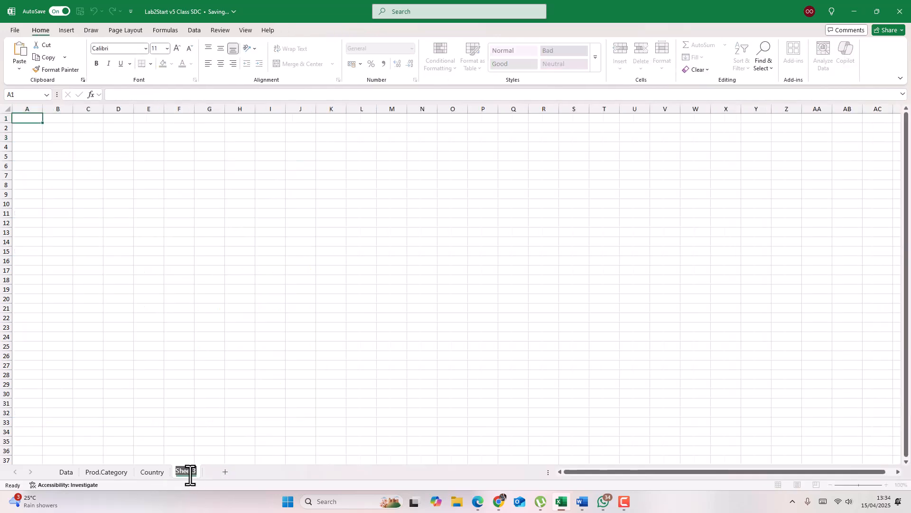
text(Frame Size)
Insert a PivotTable from the SalesData table at cell A3 of the existing Frame Size sheet.
click(49, 138)
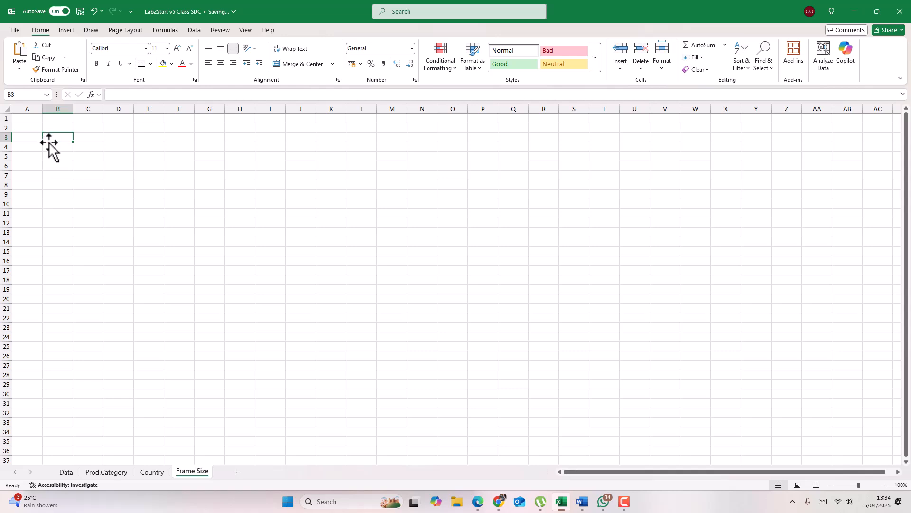
click(31, 137)
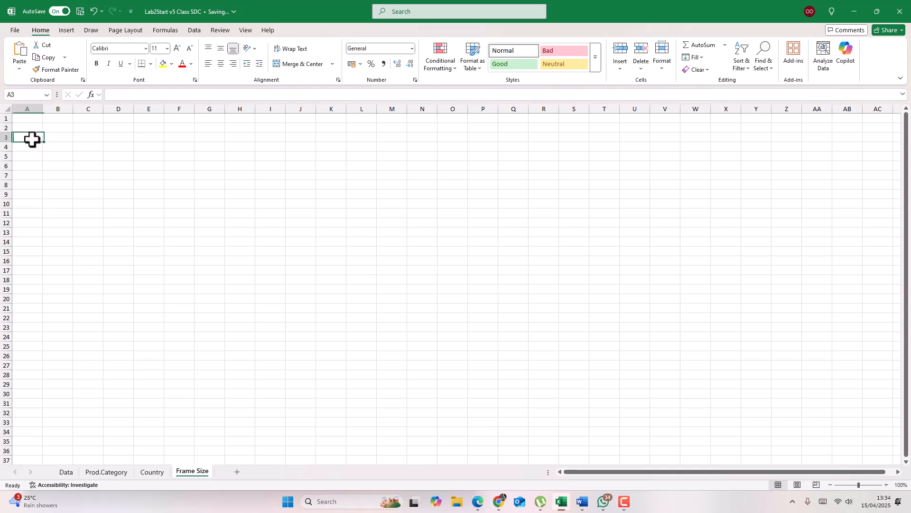
click(66, 31)
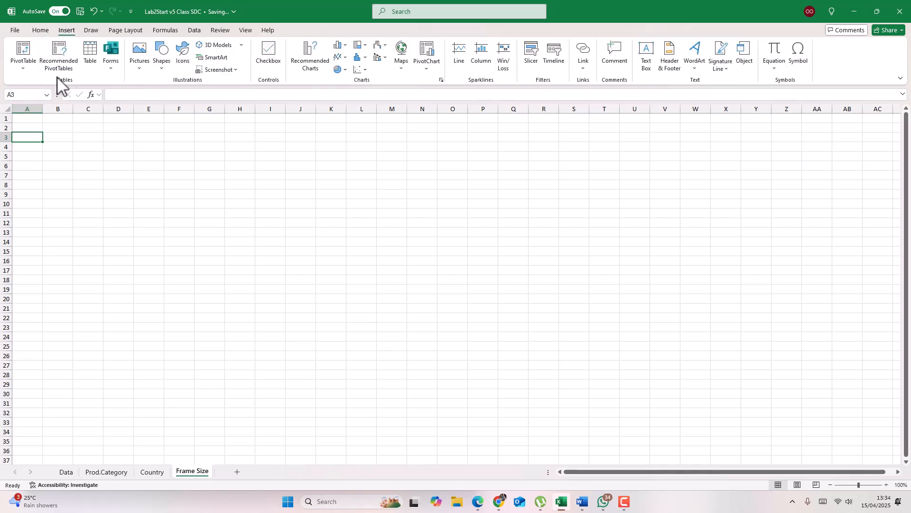
click(26, 71)
click(40, 88)
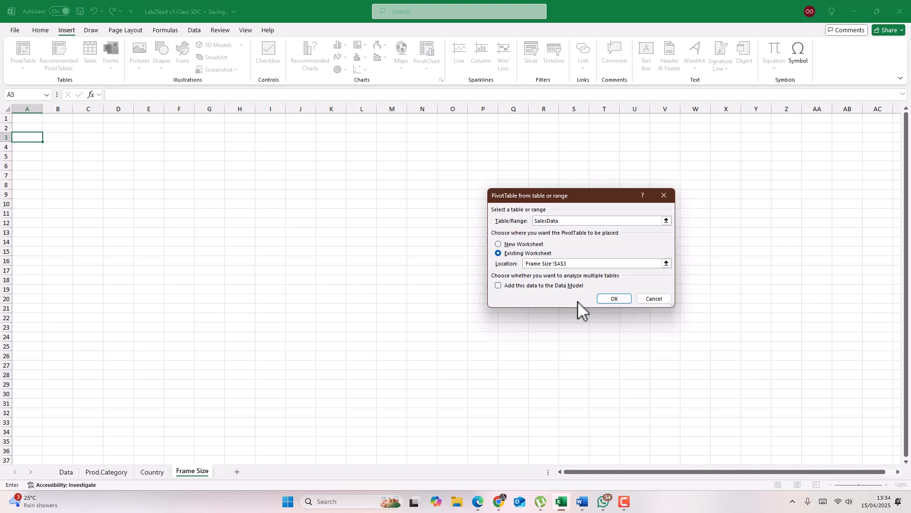
click(523, 244)
click(520, 253)
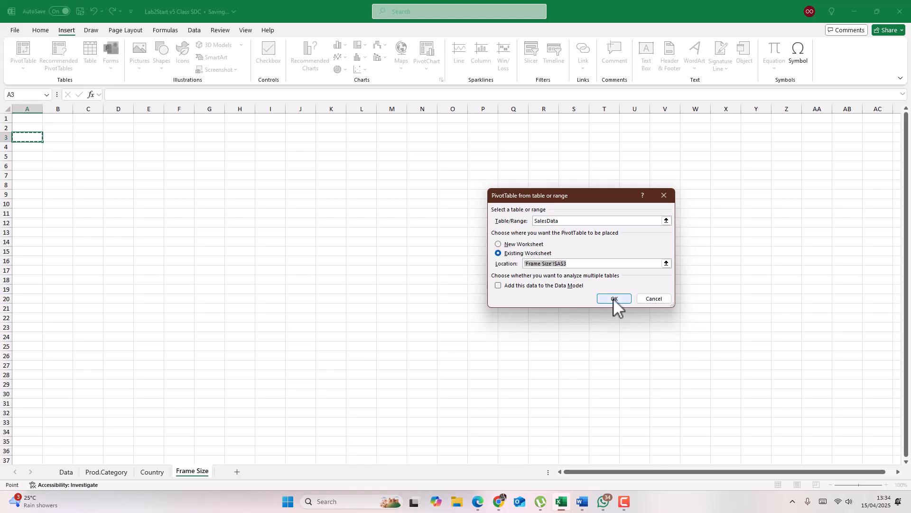
click(613, 298)
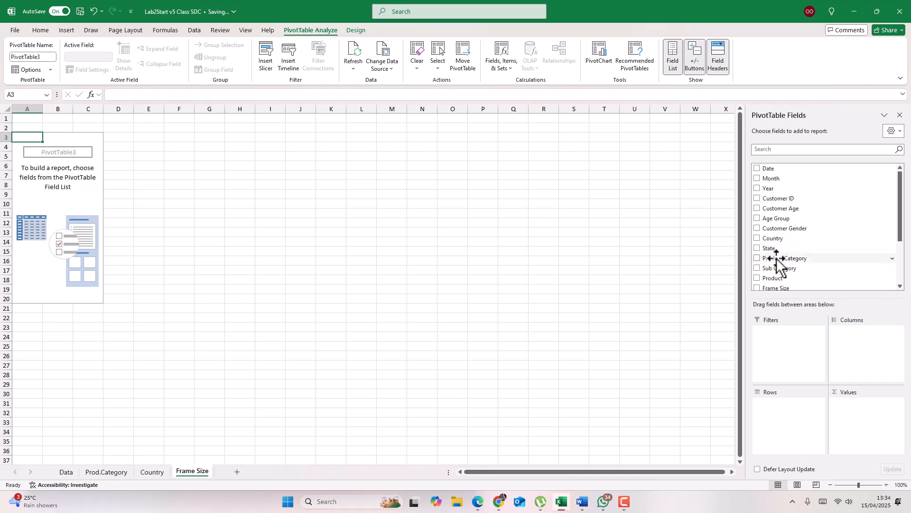
Add Frame Size as the row field and Sum of Revenue as the values of the Frame Size sheet's PivotTable.
drag(902, 238, 902, 260)
drag(816, 248, 791, 414)
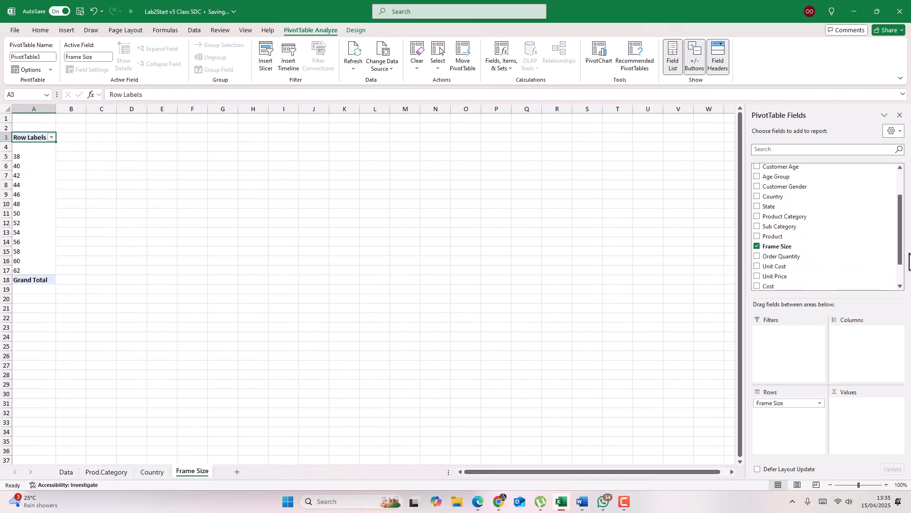
scroll(901, 267, down, 1)
drag(783, 265, 842, 407)
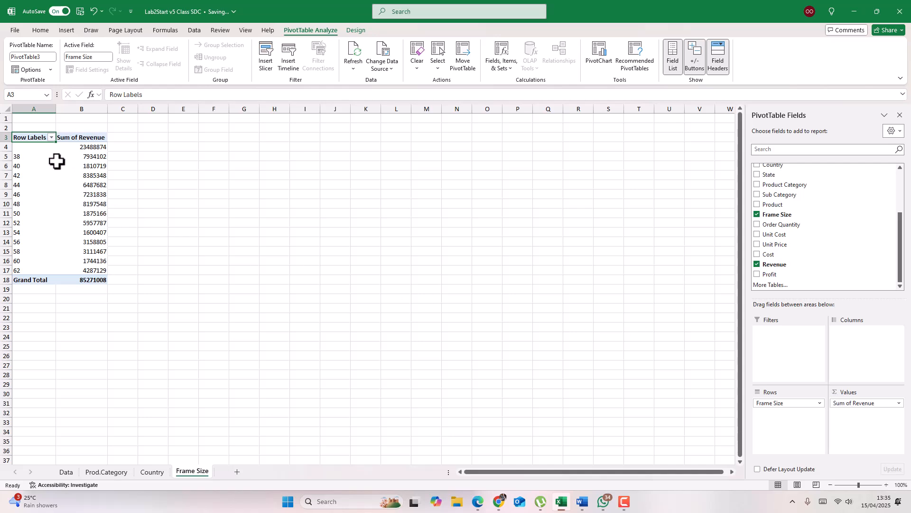
Filter the Frame Size PivotTable's row labels to exclude the blank frame size.
click(51, 138)
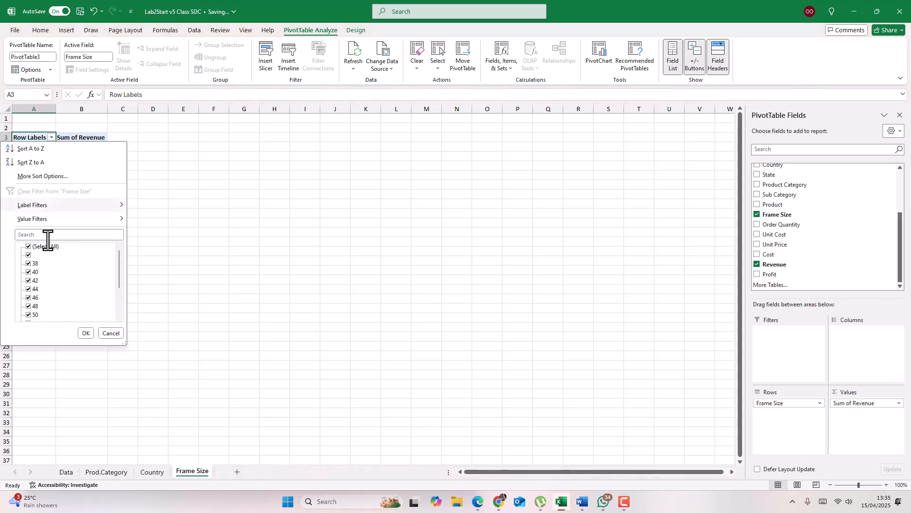
click(32, 255)
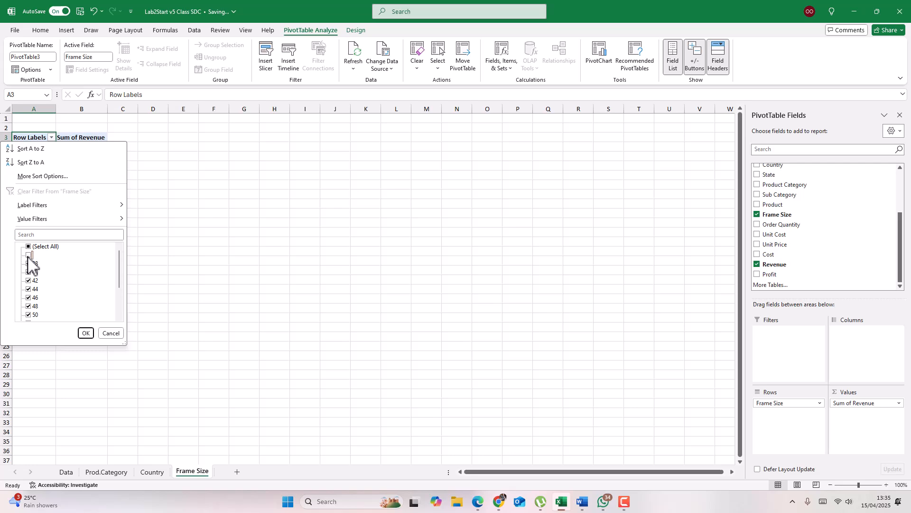
click(86, 333)
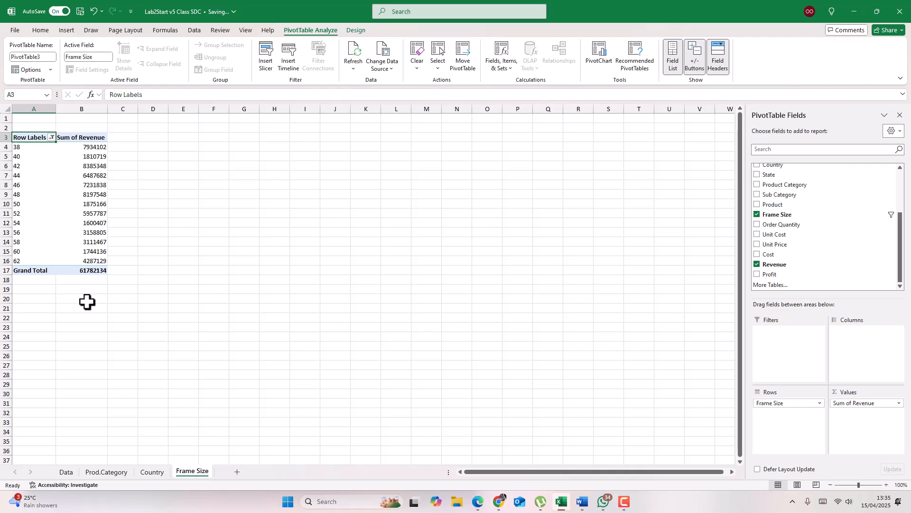
Add a new worksheet after Frame Size and name it Age Group.
click(236, 473)
double_click(236, 471)
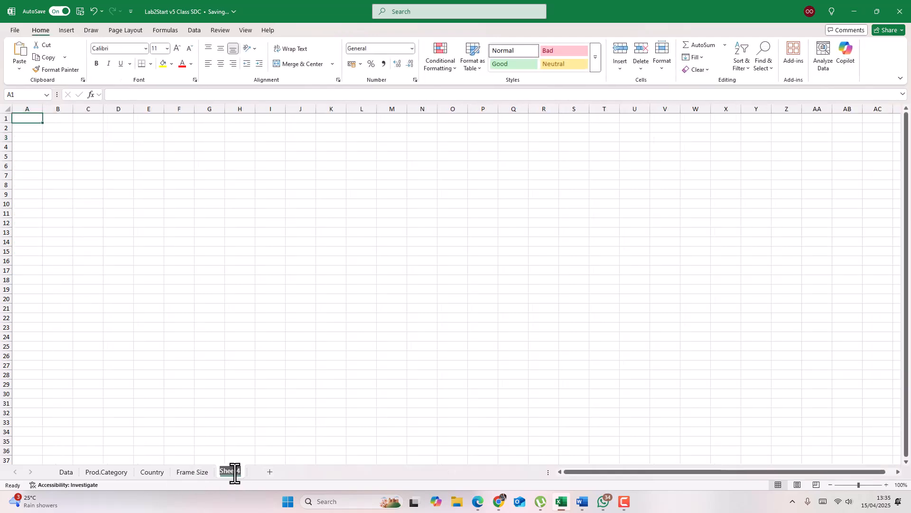
text(Age Group)
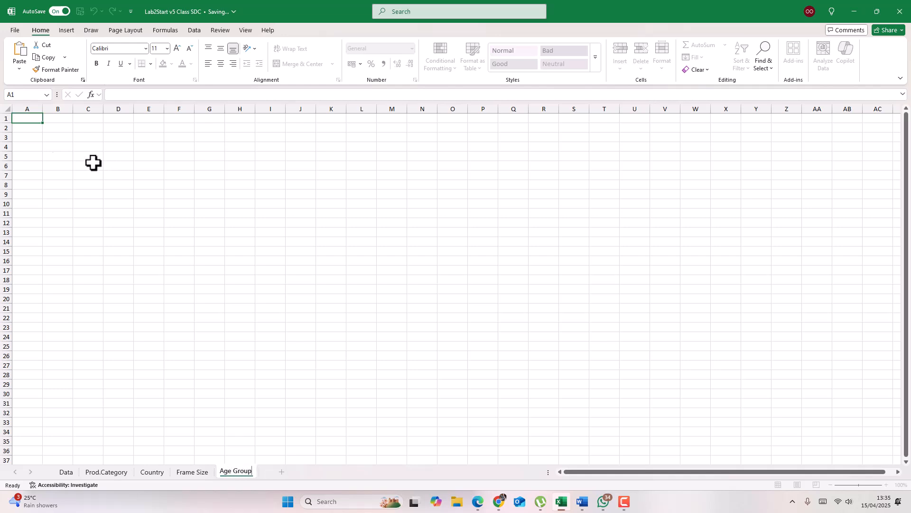
Insert a PivotTable from the SalesData table at cell A3 of the existing Age Group sheet.
click(37, 136)
click(67, 30)
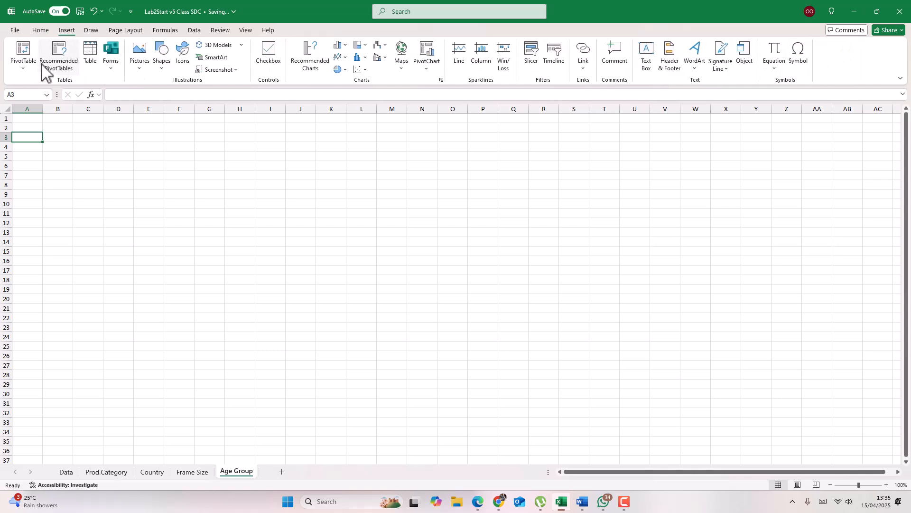
click(25, 67)
click(47, 83)
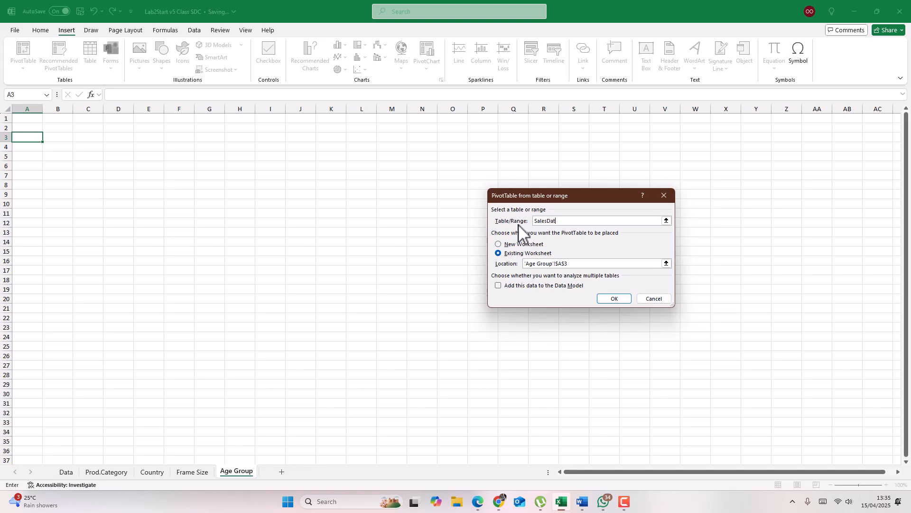
click(616, 298)
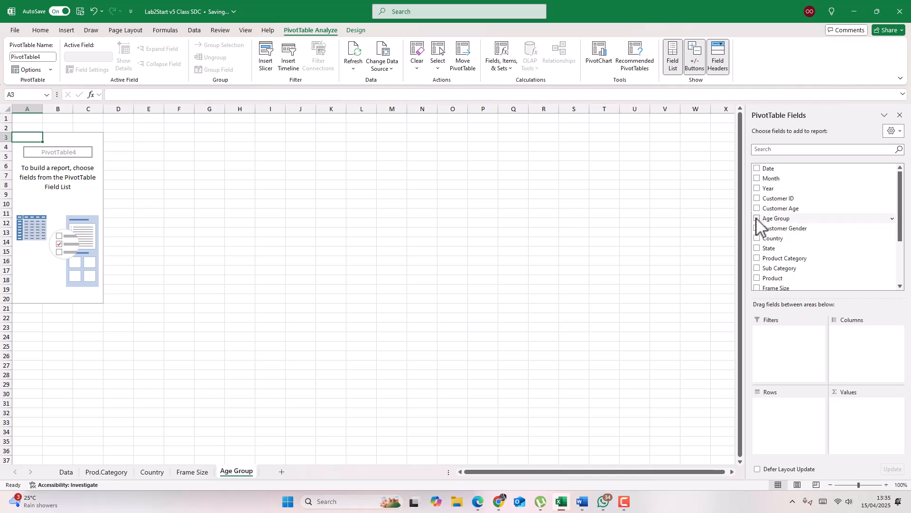
Add Age Group as the row field and Sum of Revenue as the values of the Age Group sheet's PivotTable.
drag(759, 219, 779, 408)
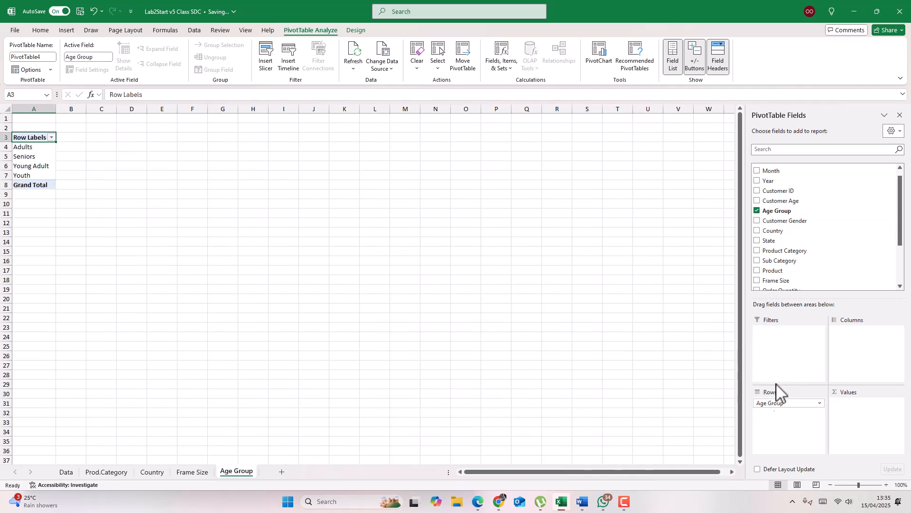
drag(900, 230, 904, 289)
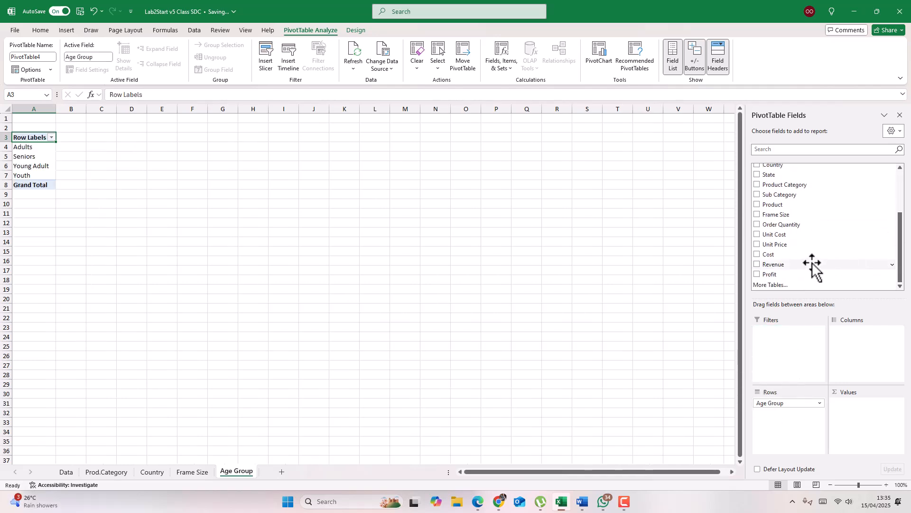
drag(803, 265, 857, 408)
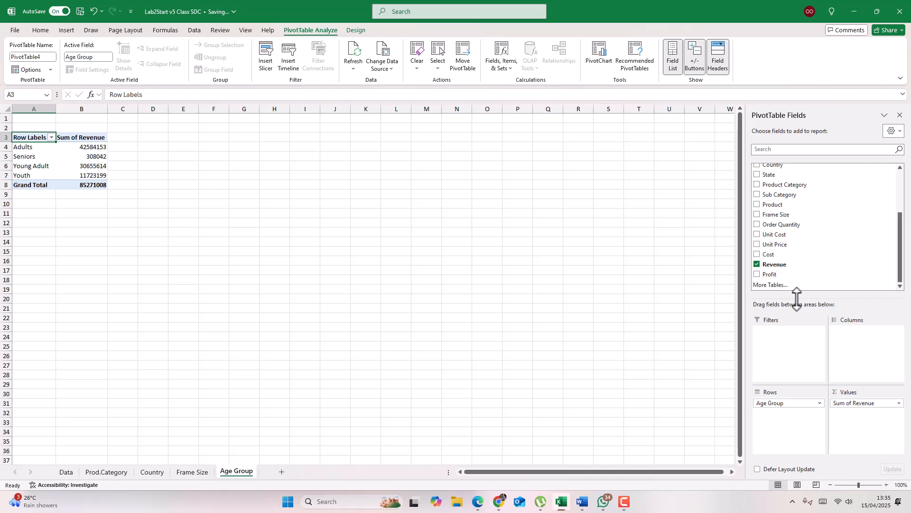
Sort the Age Group PivotTable by Sum of Revenue from largest to smallest.
click(82, 148)
right_click(81, 149)
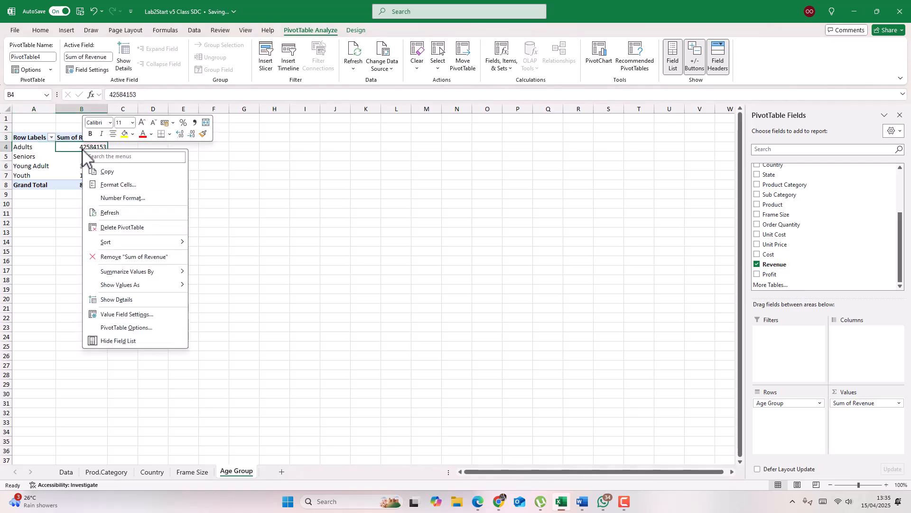
mouse_move(118, 246)
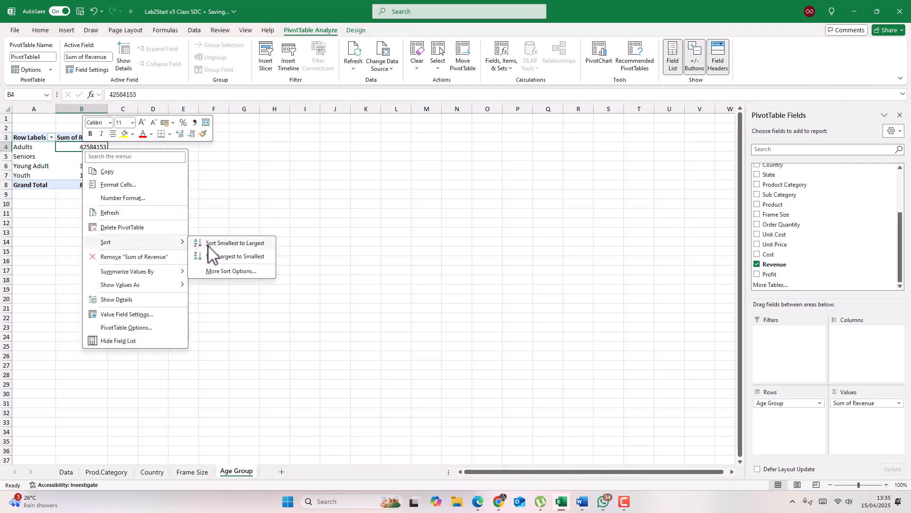
click(235, 257)
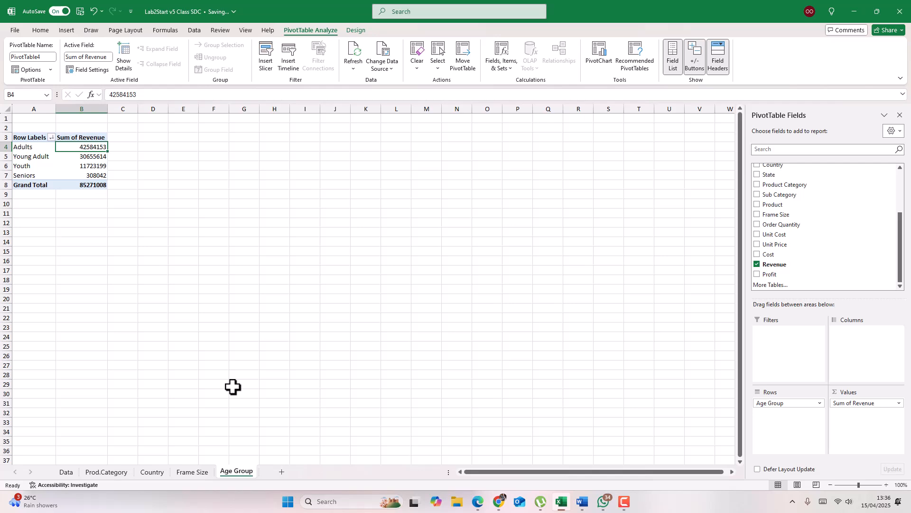
Collapse the entire Country field in the Country sheet's PivotTable so that only country rows are listed.
click(186, 471)
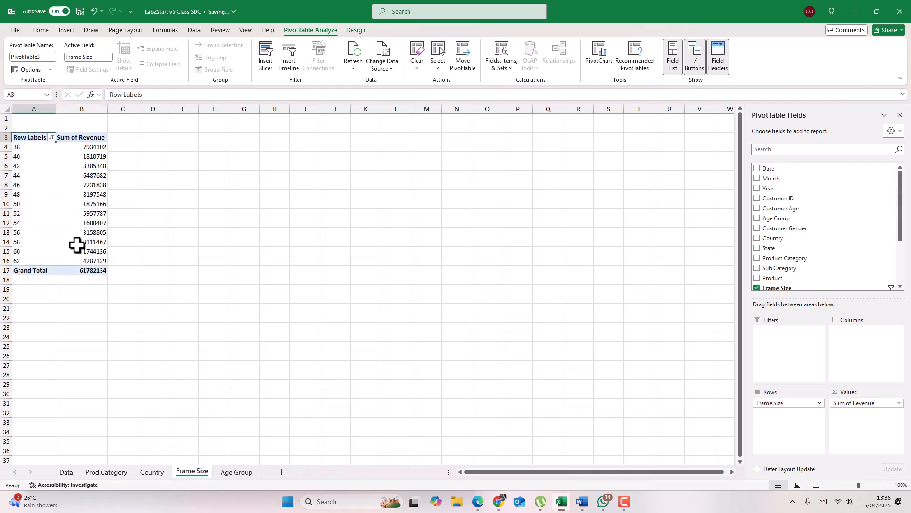
click(80, 147)
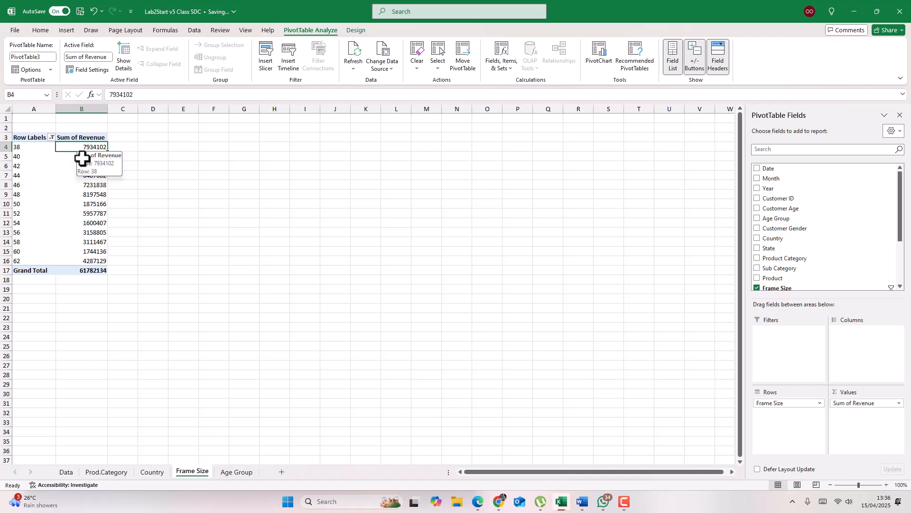
click(150, 471)
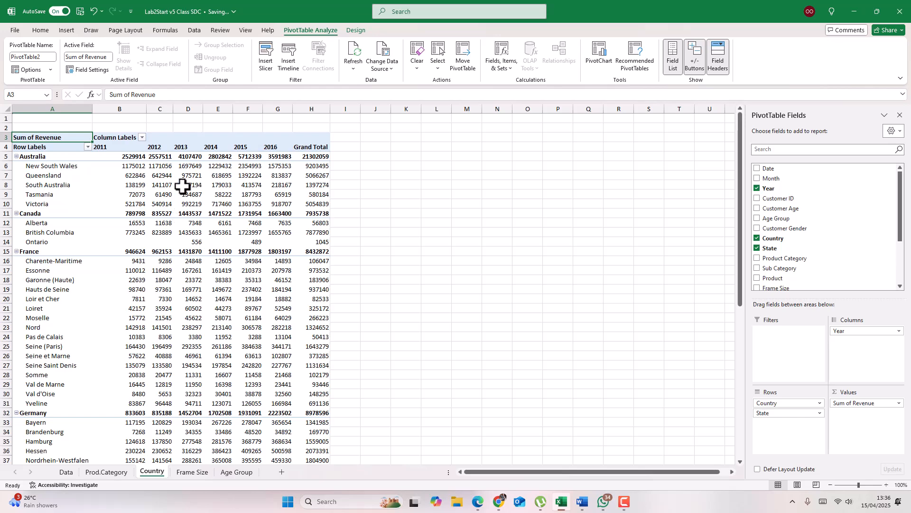
click(313, 166)
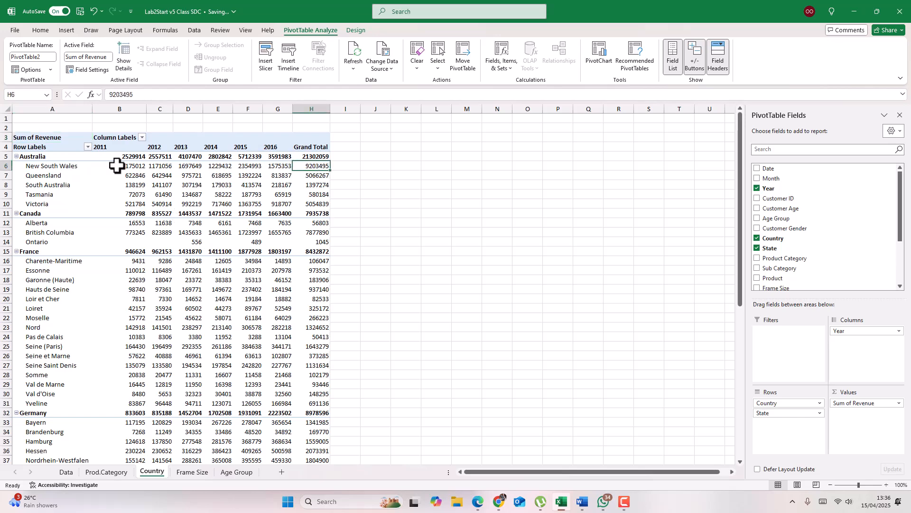
right_click(28, 157)
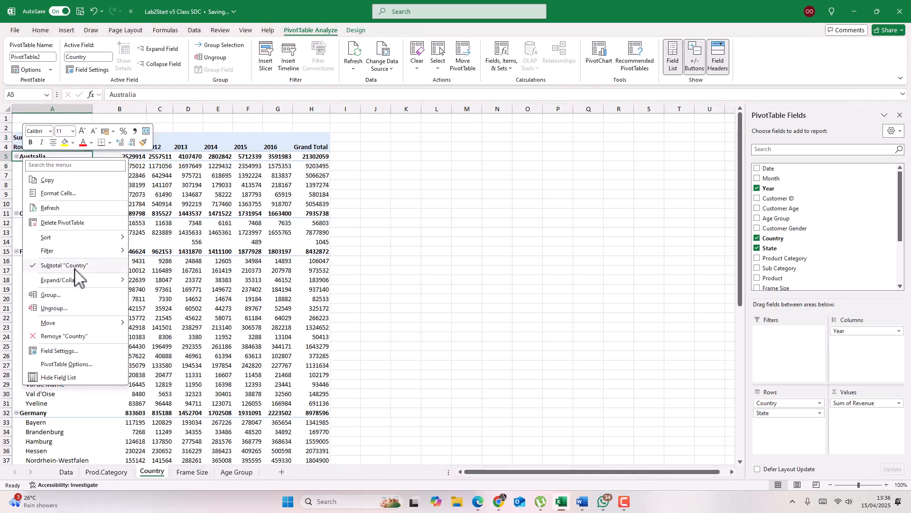
mouse_move(85, 281)
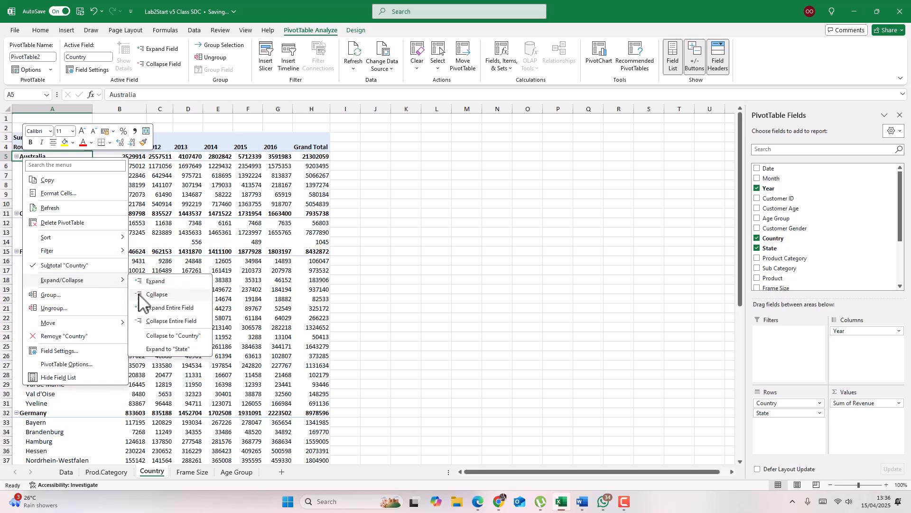
click(165, 320)
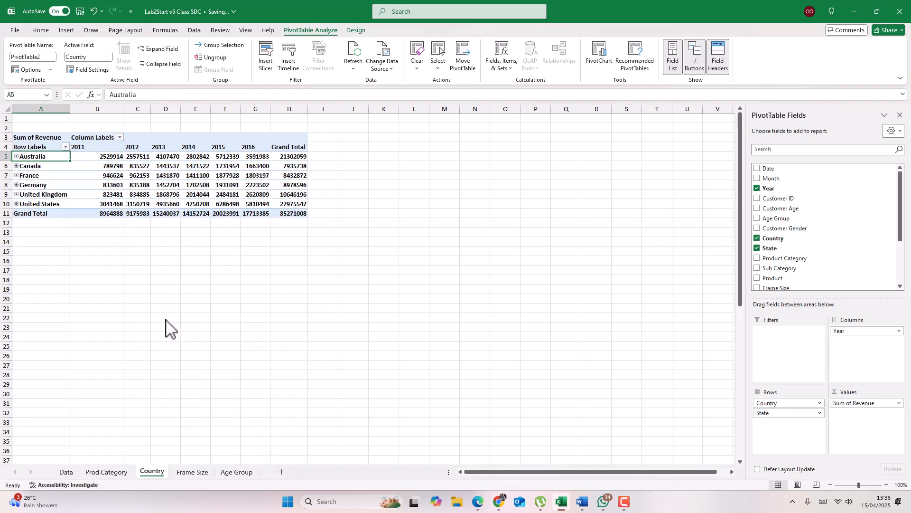
Sort the countries in the Country PivotTable by their Grand Total revenue from largest to smallest.
right_click(293, 160)
mouse_move(330, 254)
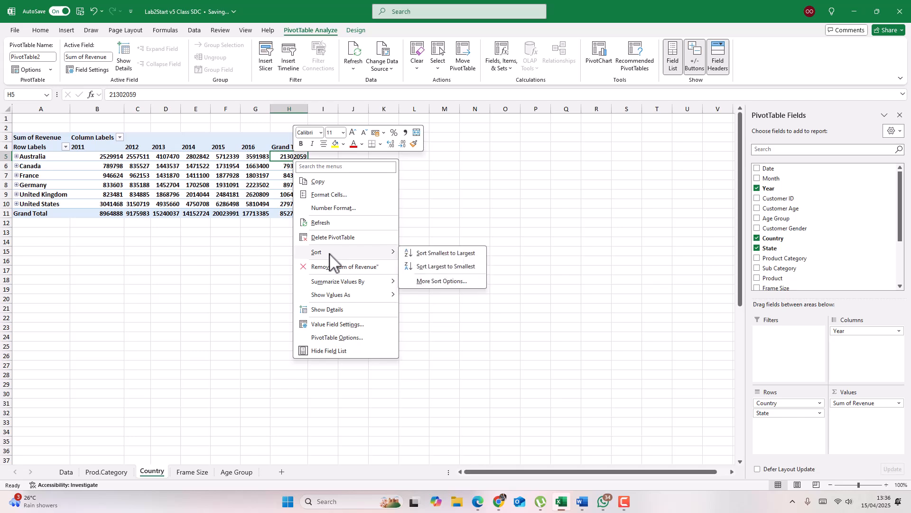
click(451, 267)
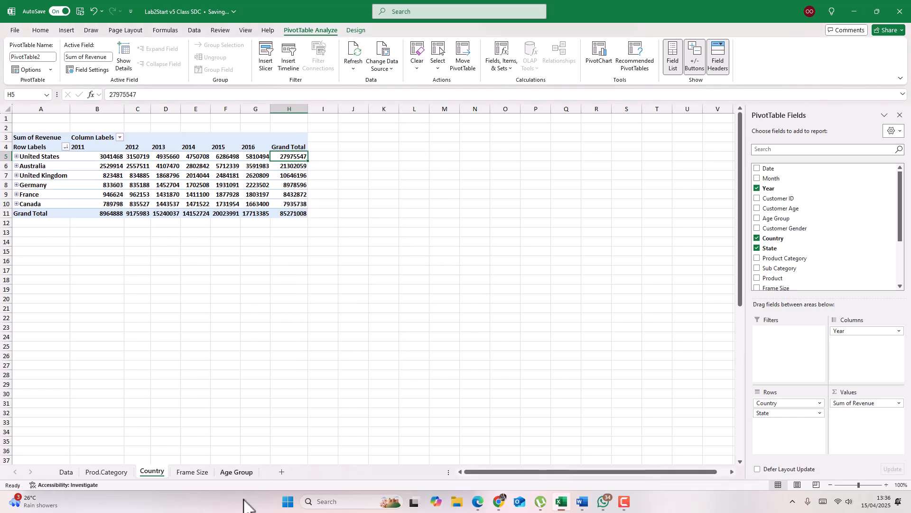
Sort the Frame Size sheet's PivotTable by Sum of Revenue from largest to smallest.
click(192, 471)
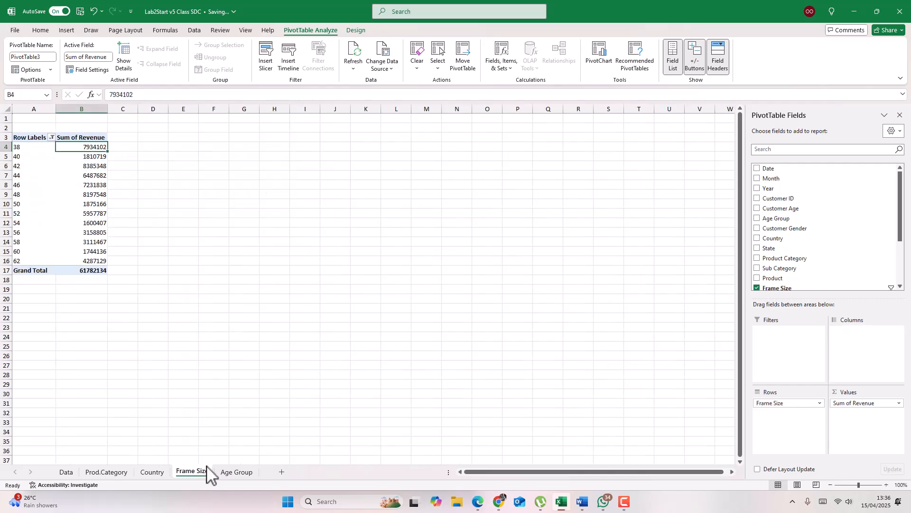
right_click(90, 149)
mouse_move(145, 242)
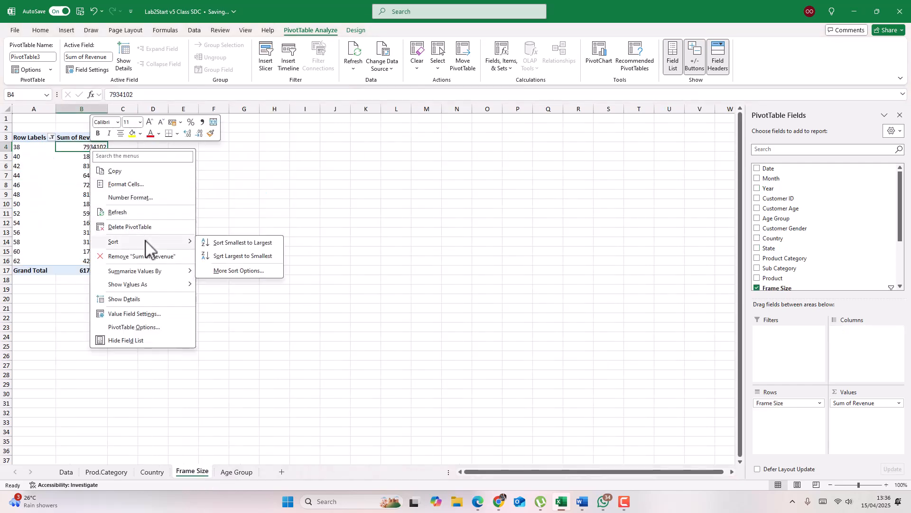
click(225, 256)
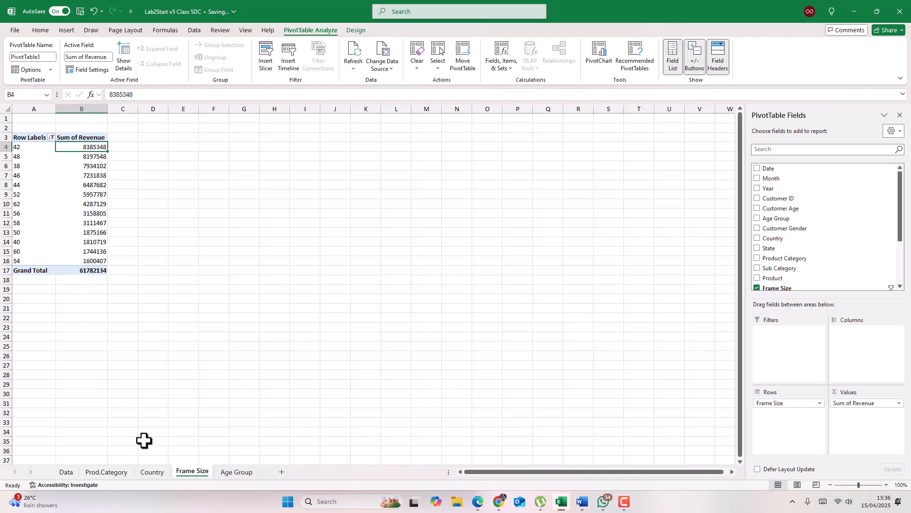
Insert a Clustered Column PivotChart based on the Prod.Category sheet's PivotTable.
click(107, 472)
click(137, 176)
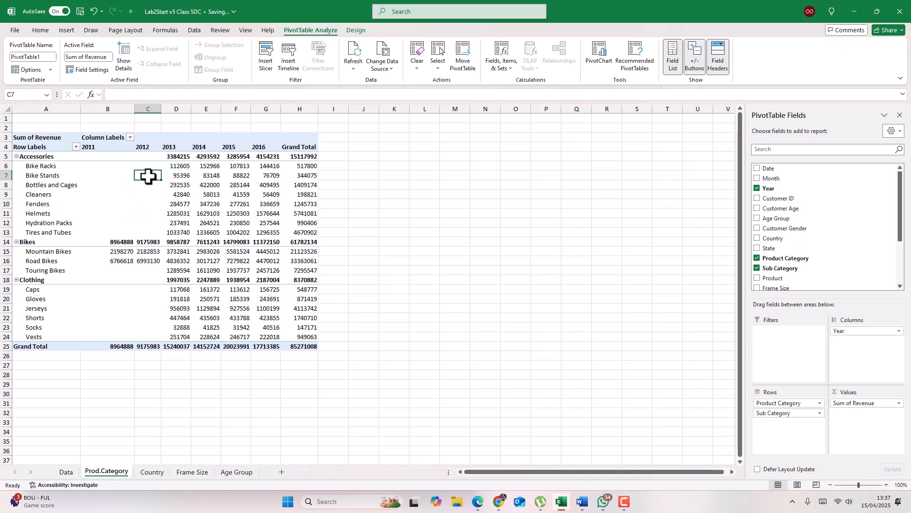
right_click(186, 176)
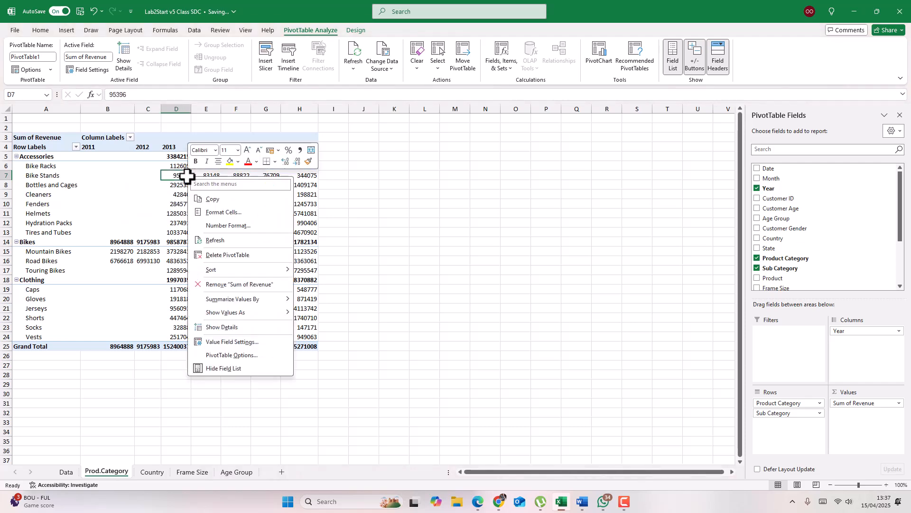
click(70, 32)
click(69, 31)
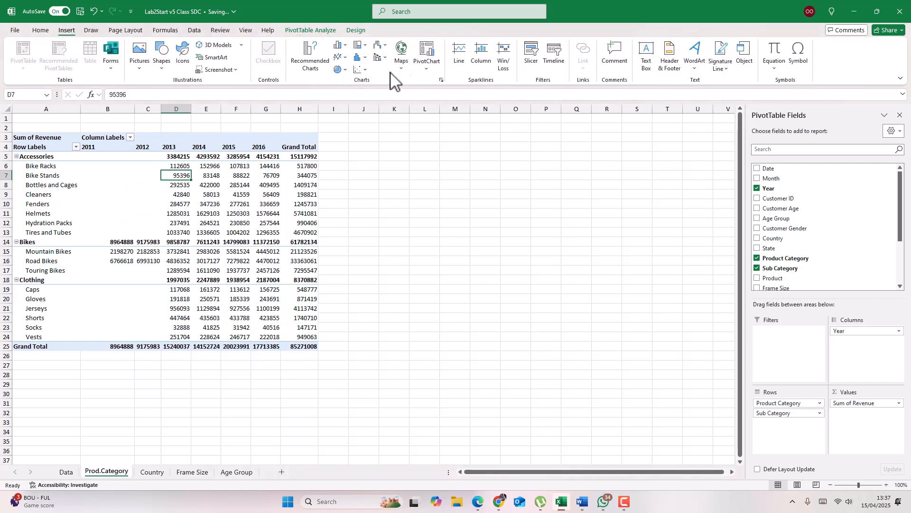
click(427, 67)
click(441, 84)
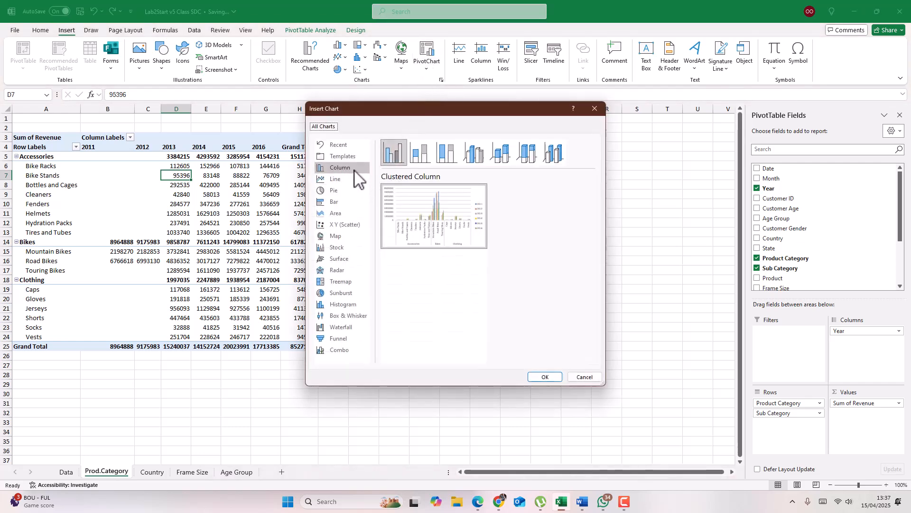
click(541, 376)
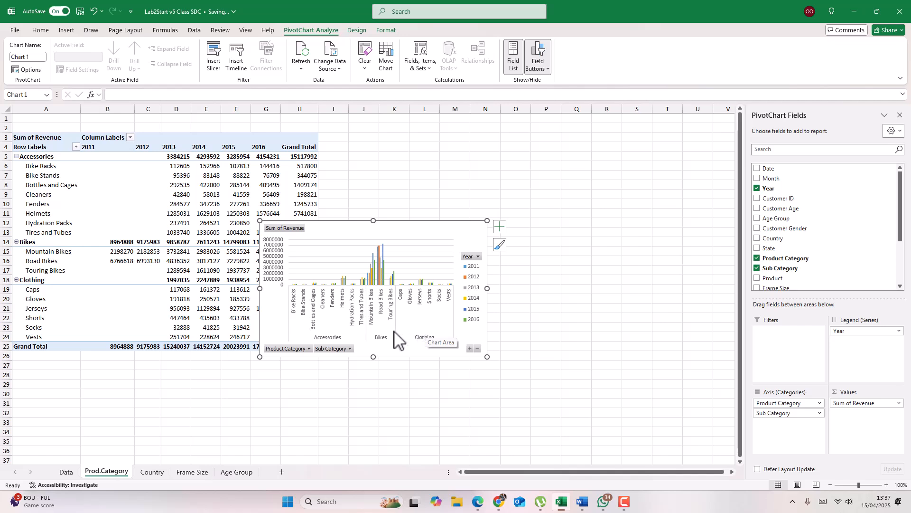
Move the PivotChart up beside the row labels, starting at row 3, and remove Sub Category from its axis fields.
mouse_move(384, 230)
mouse_down()
mouse_move(380, 206)
mouse_move(313, 147)
mouse_move(266, 142)
mouse_up()
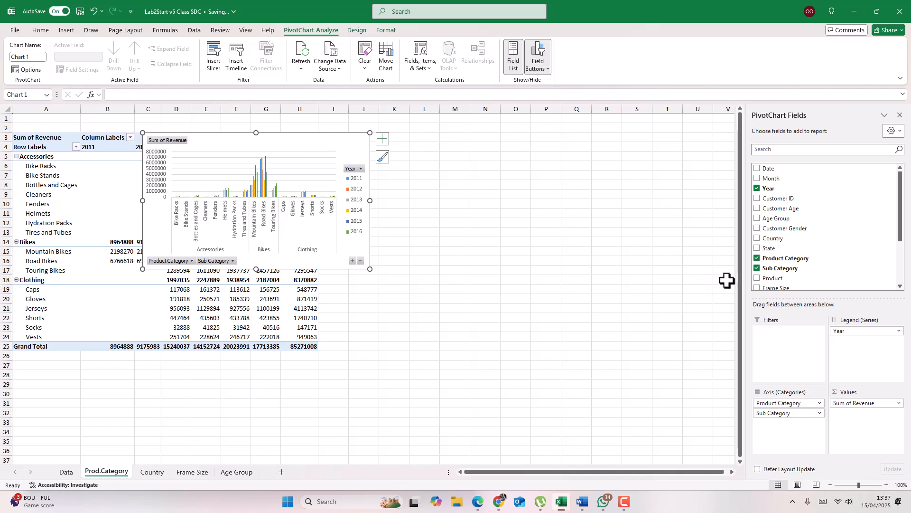
click(757, 268)
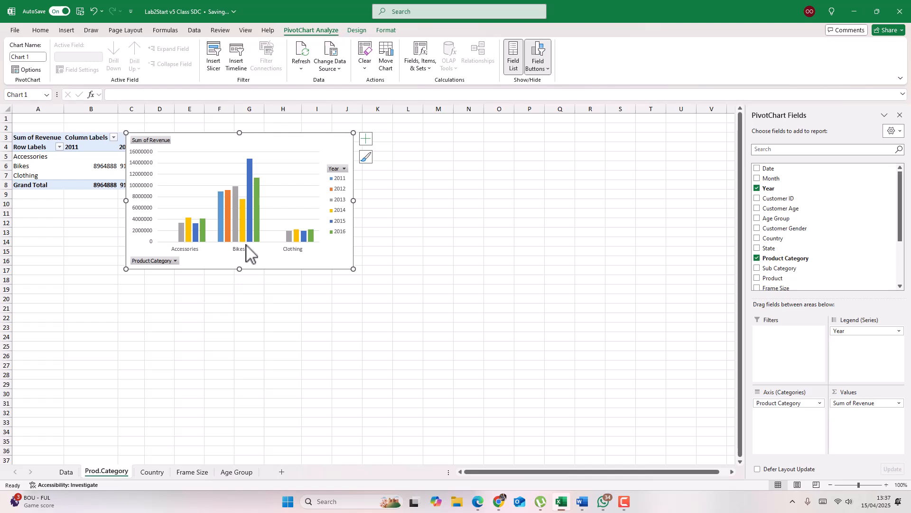
click(342, 169)
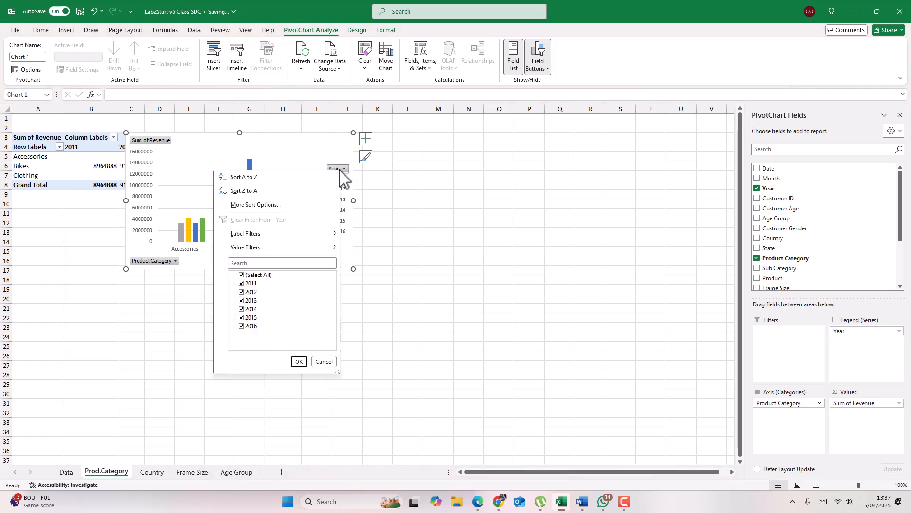
click(307, 147)
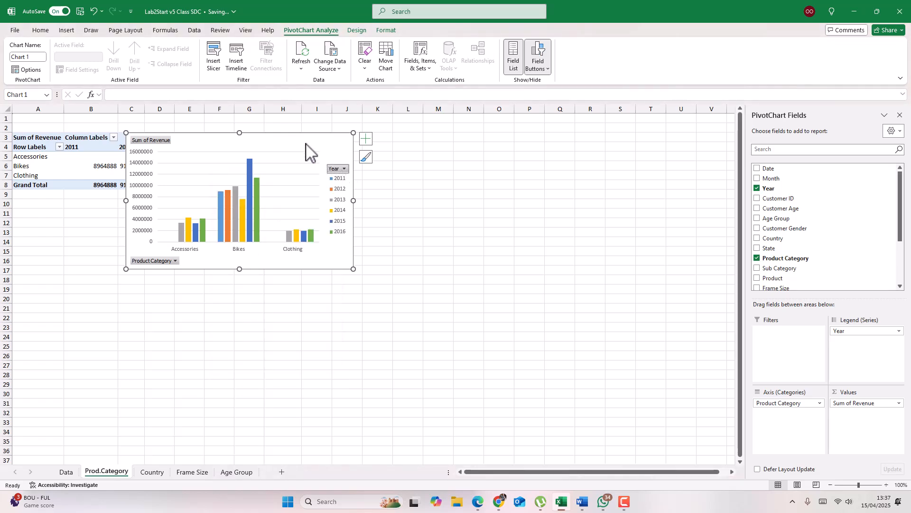
Add a chart title to the Prod.Category PivotChart and select its placeholder text for editing.
click(366, 139)
click(387, 169)
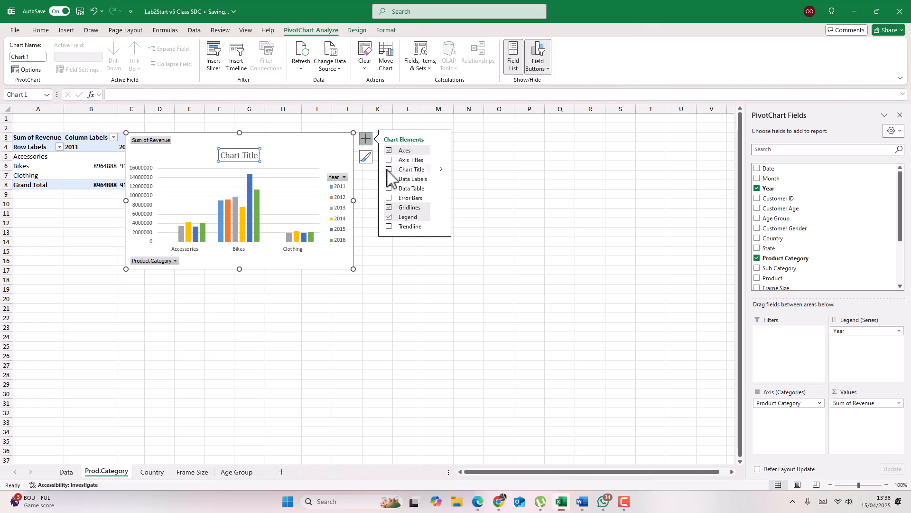
double_click(247, 156)
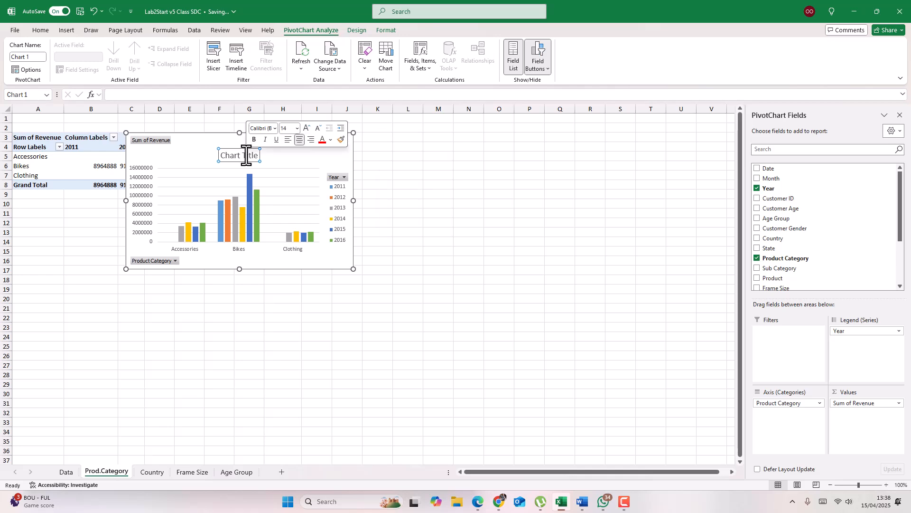
drag(223, 157, 258, 157)
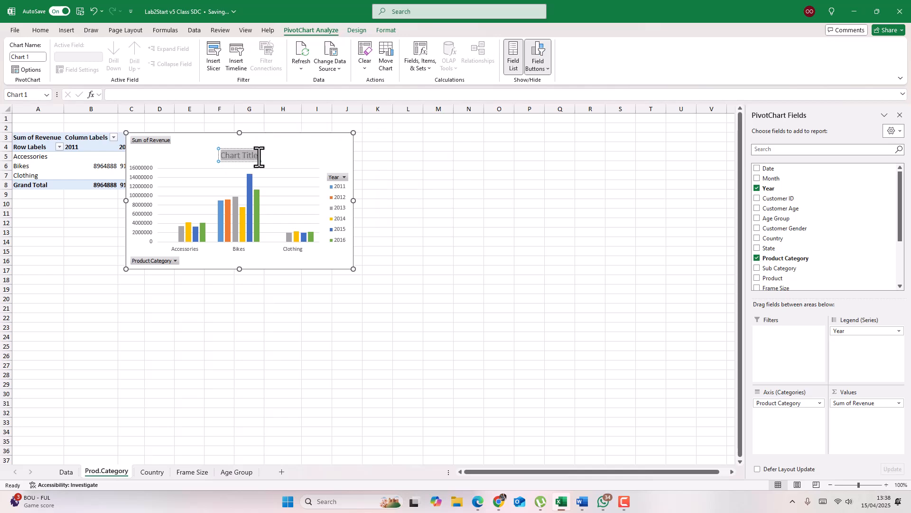
Title the product category chart "Product Category By Revenue" in bold green text and move the chart below its pivot table.
text(Product Cate)
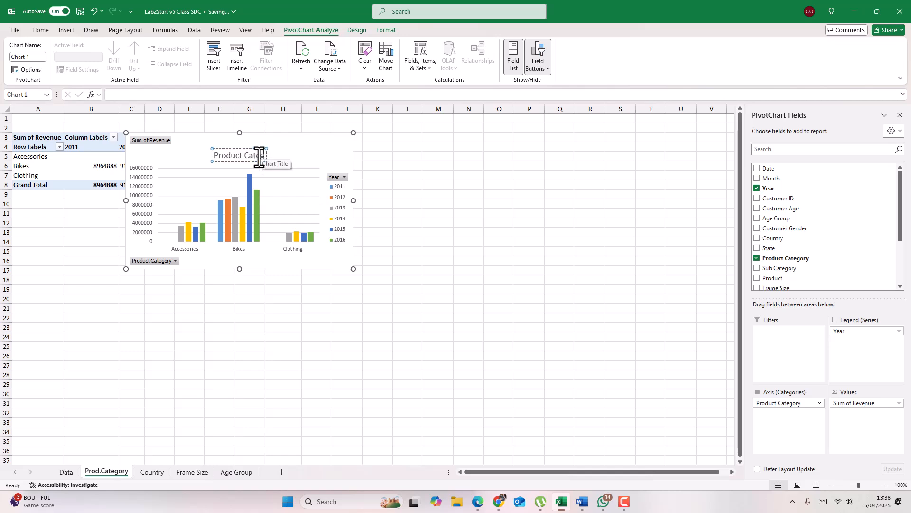
text(gory By Revenue)
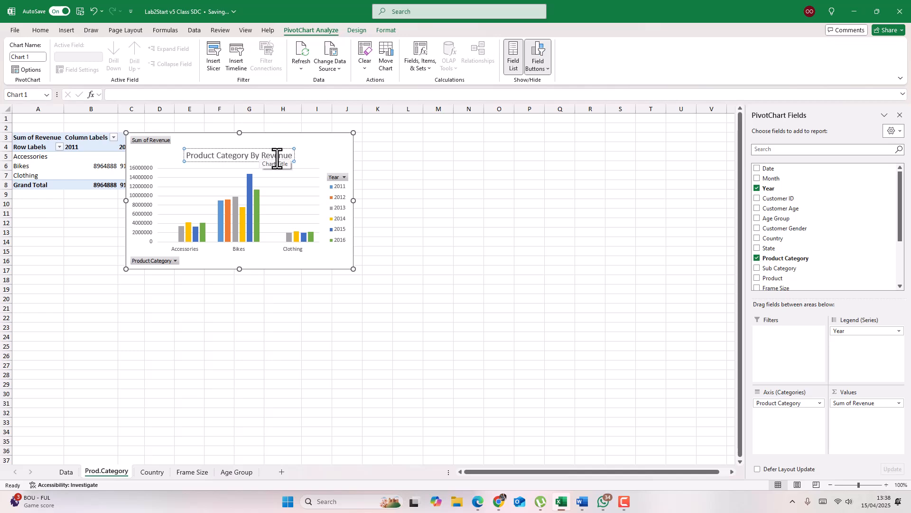
triple_click(217, 156)
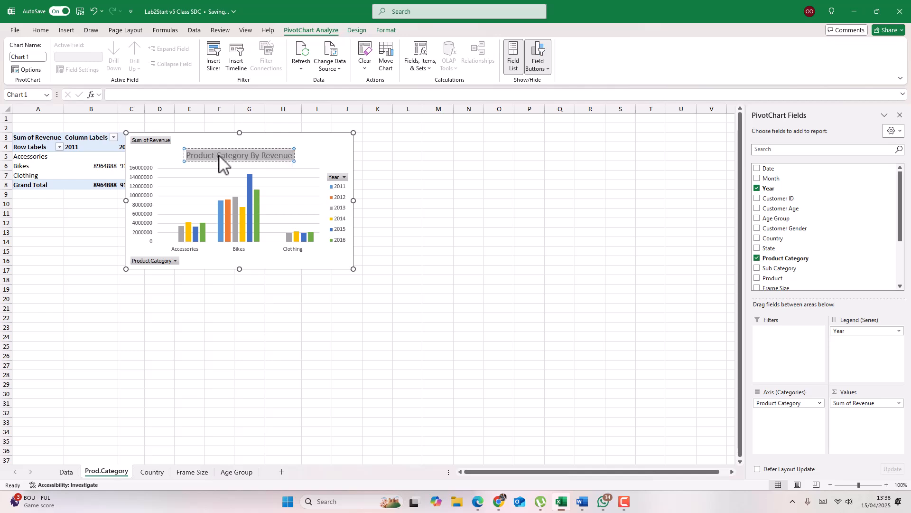
click(40, 31)
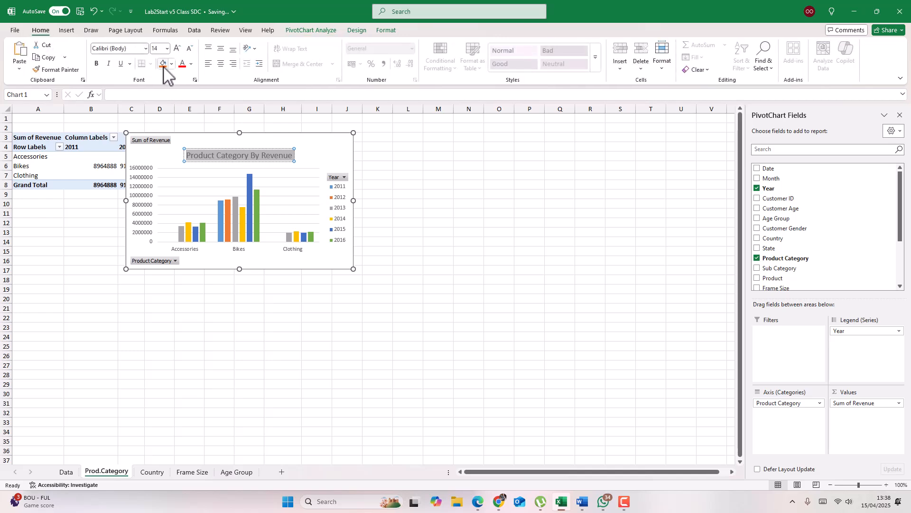
click(97, 64)
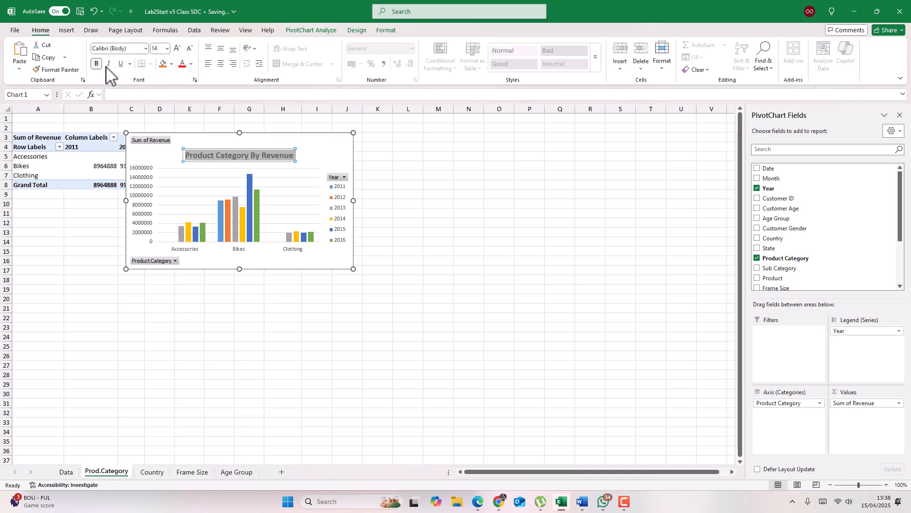
click(191, 64)
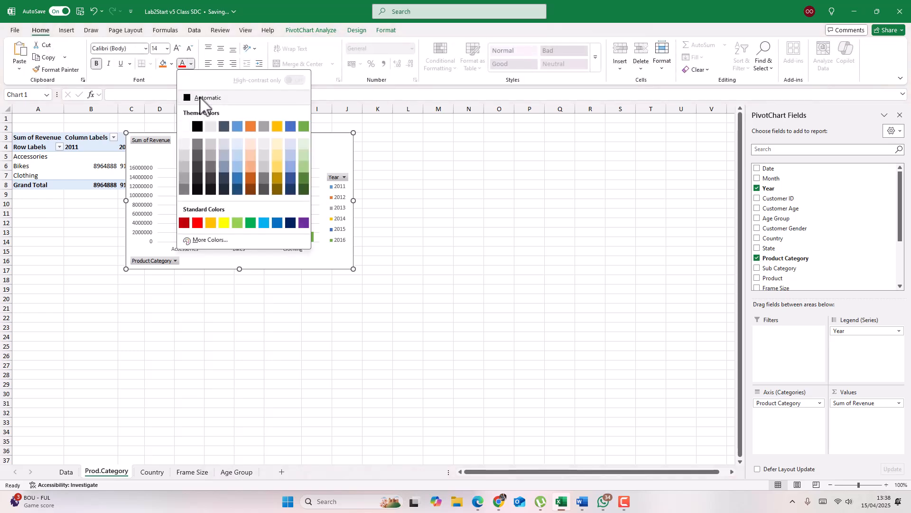
click(304, 126)
click(320, 146)
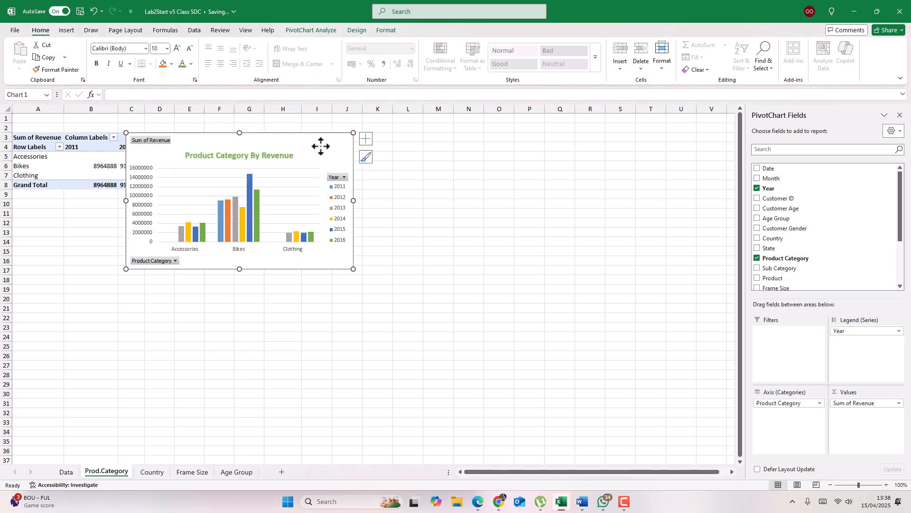
drag(311, 144, 369, 211)
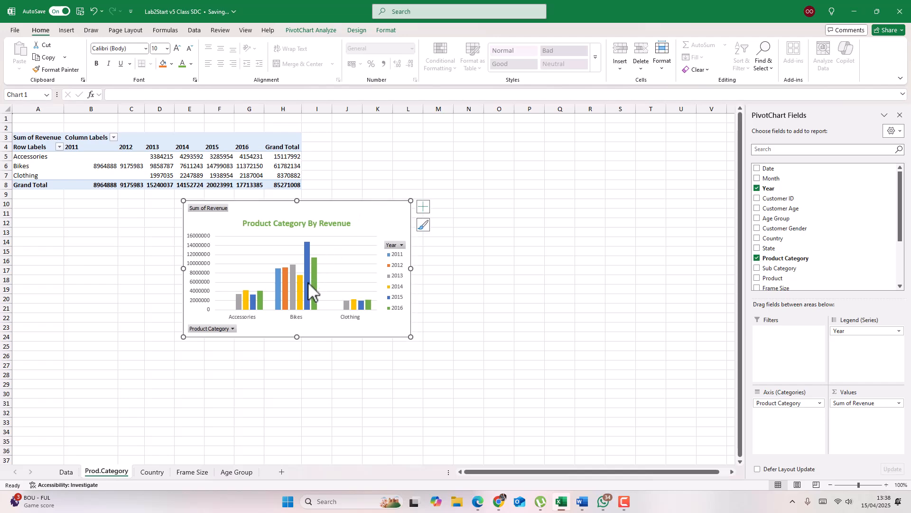
Insert a clustered column PivotChart based on the pivot table on the Country sheet.
click(159, 471)
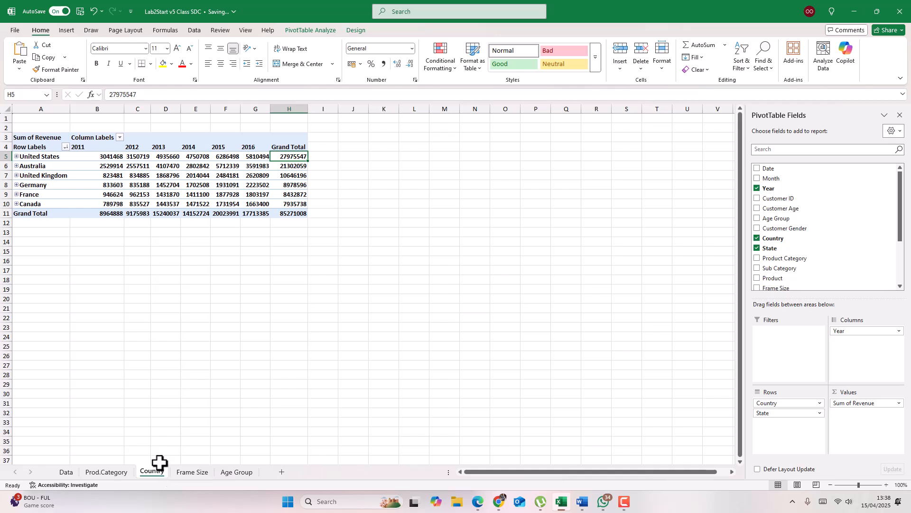
click(177, 167)
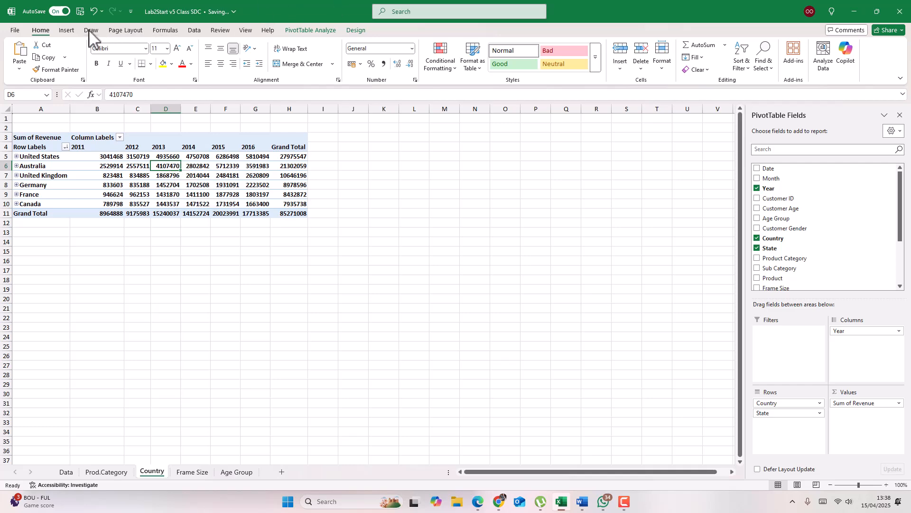
click(67, 30)
click(426, 64)
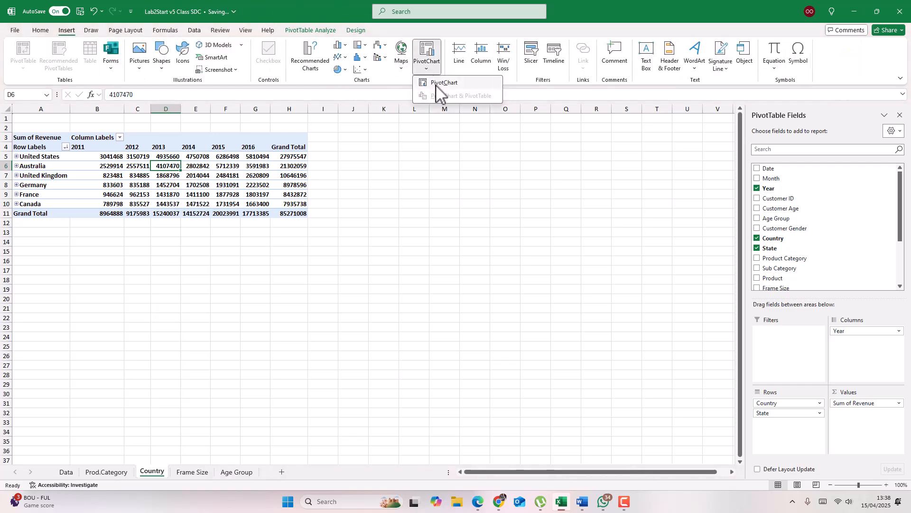
click(442, 83)
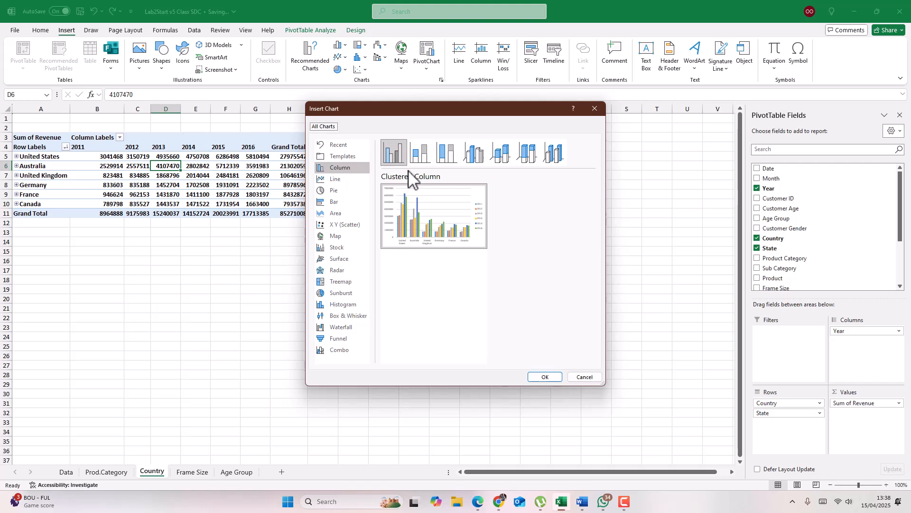
mouse_move(405, 217)
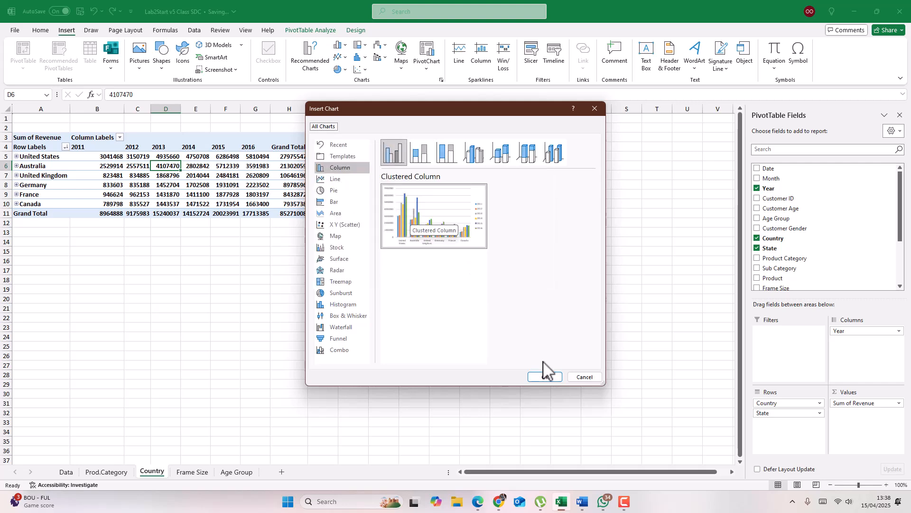
click(546, 377)
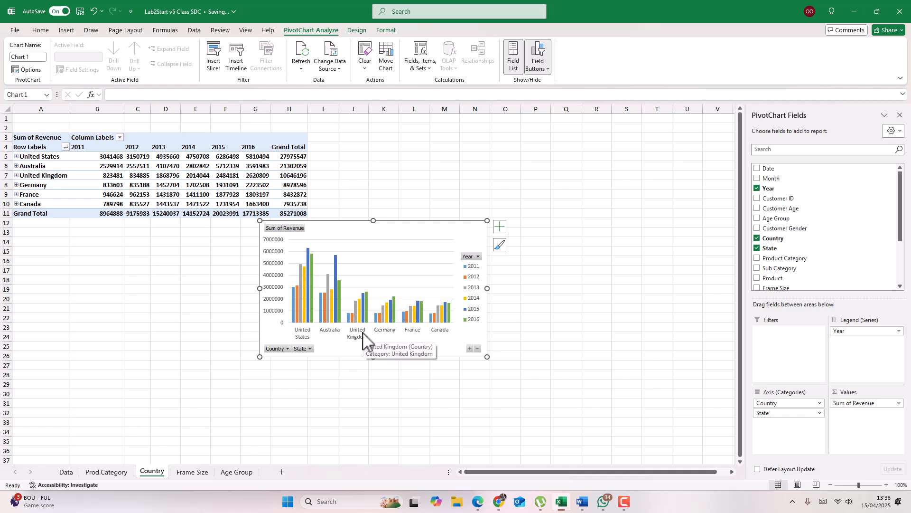
Enlarge the country chart and place it beside the pivot table so that no table data is covered.
drag(400, 237, 350, 162)
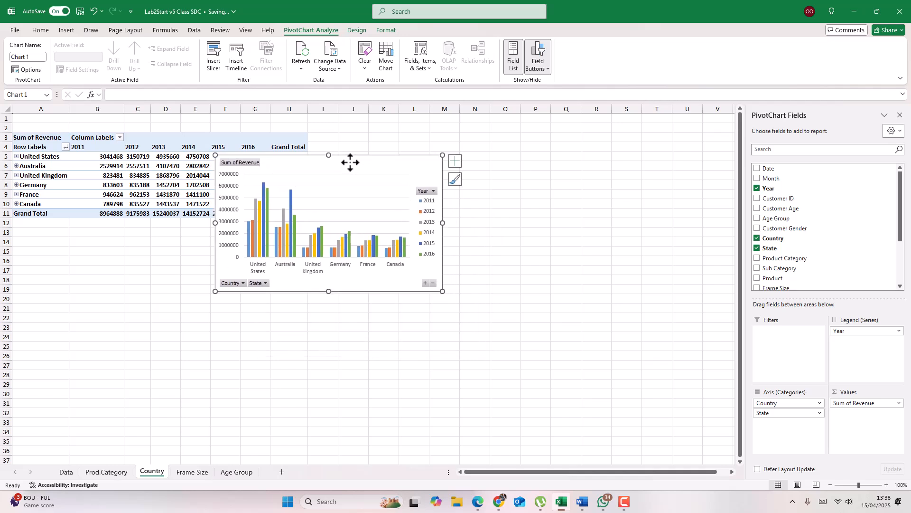
drag(442, 291, 528, 359)
drag(411, 175, 524, 166)
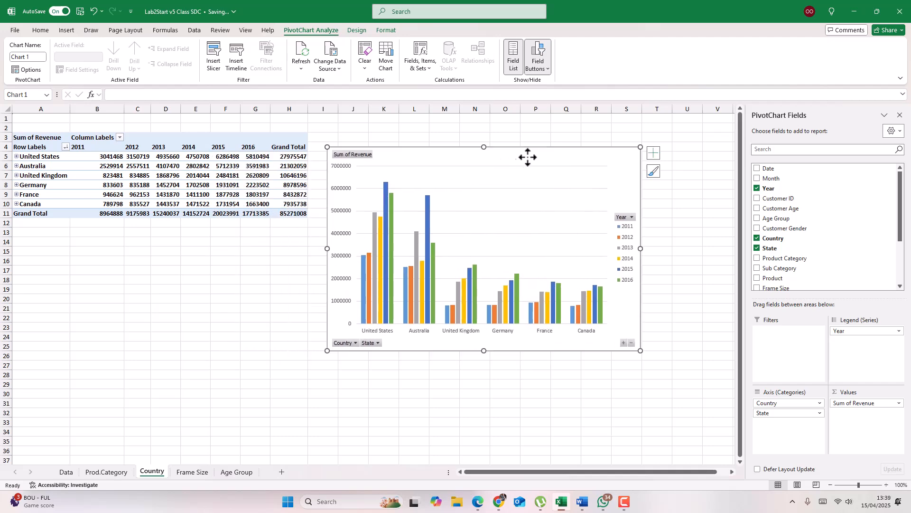
On the Prod.Category sheet, enlarge the revenue chart and move it beside the pivot table.
click(119, 472)
drag(411, 335, 476, 381)
drag(390, 208, 523, 164)
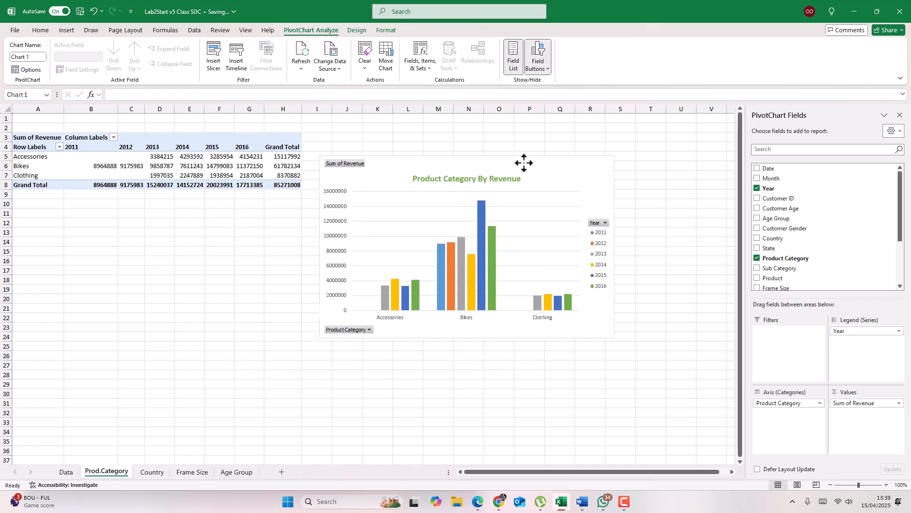
Filter the product category chart by Year to show only 2012, 2013 and 2014.
click(605, 223)
click(503, 328)
click(504, 346)
click(504, 354)
click(504, 363)
click(560, 416)
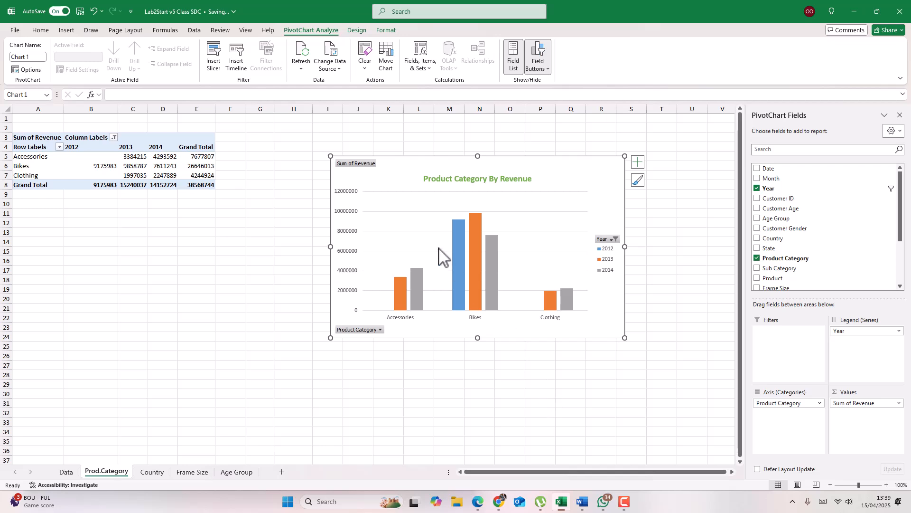
Include all years again in the product category chart's Year filter.
click(616, 239)
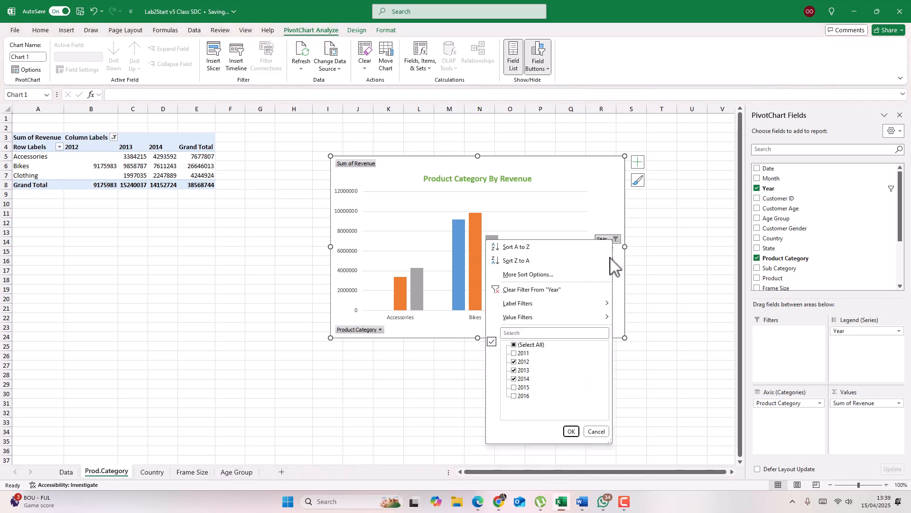
click(514, 346)
click(571, 431)
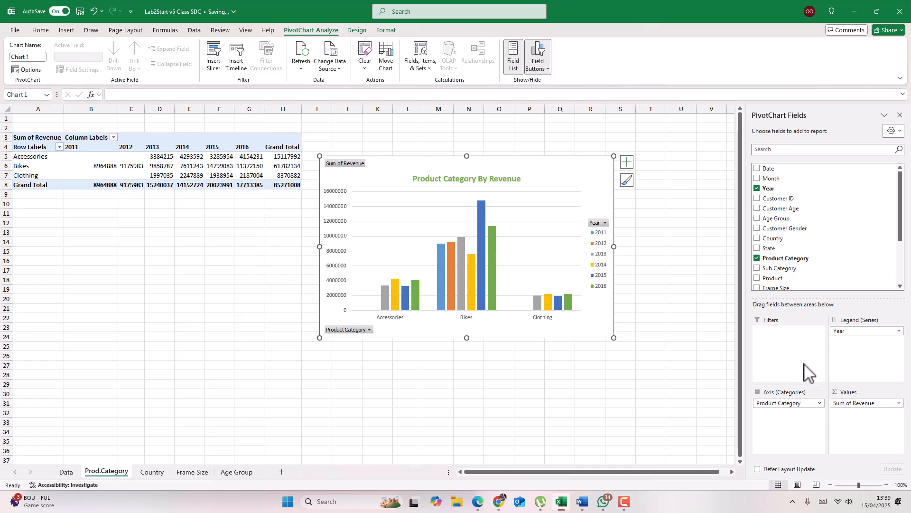
Add Sub Category beneath Product Category on the chart's axis and collapse the entire Product Category field.
drag(776, 267, 786, 417)
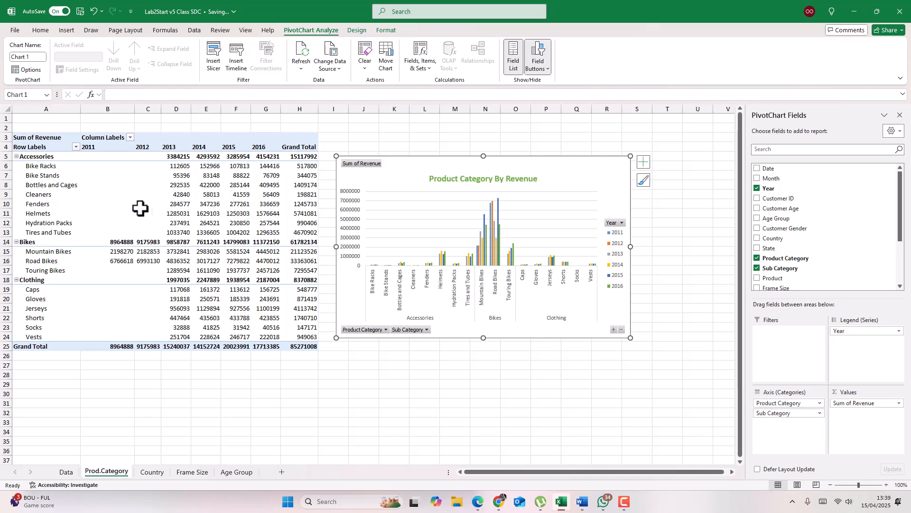
right_click(18, 159)
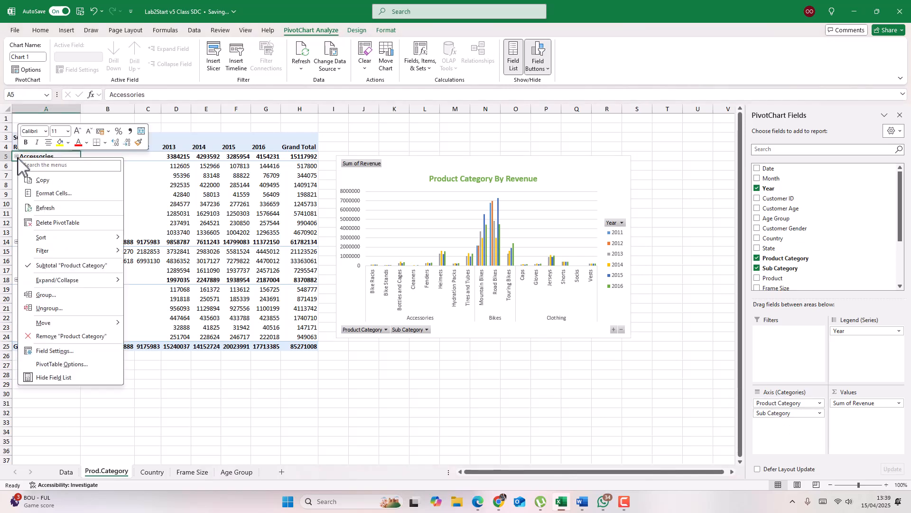
mouse_move(71, 280)
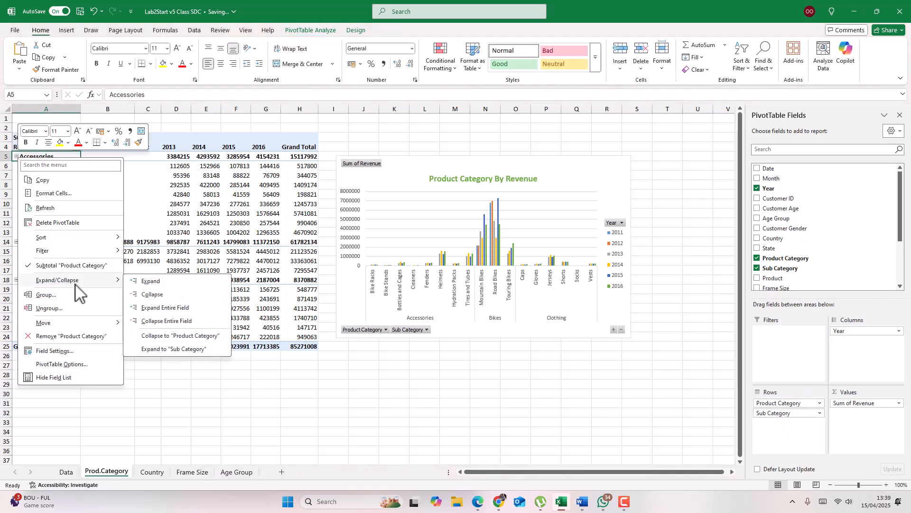
click(172, 321)
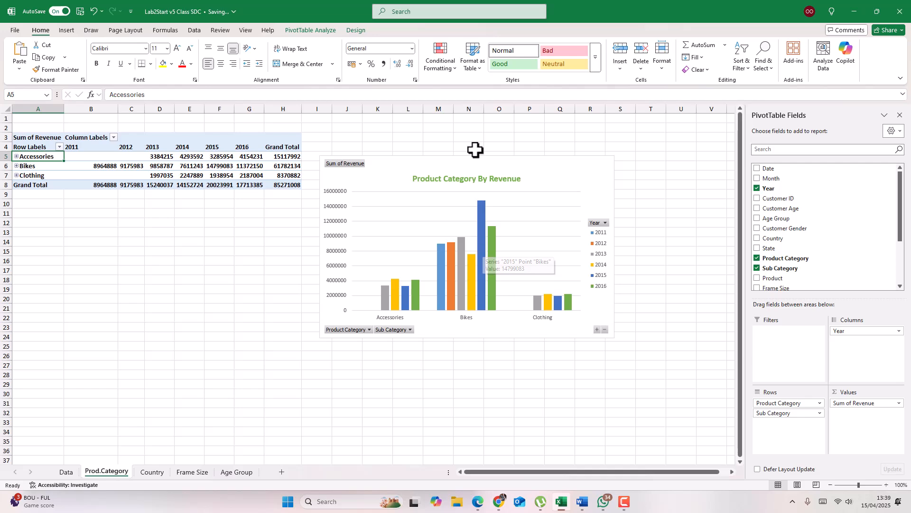
click(476, 166)
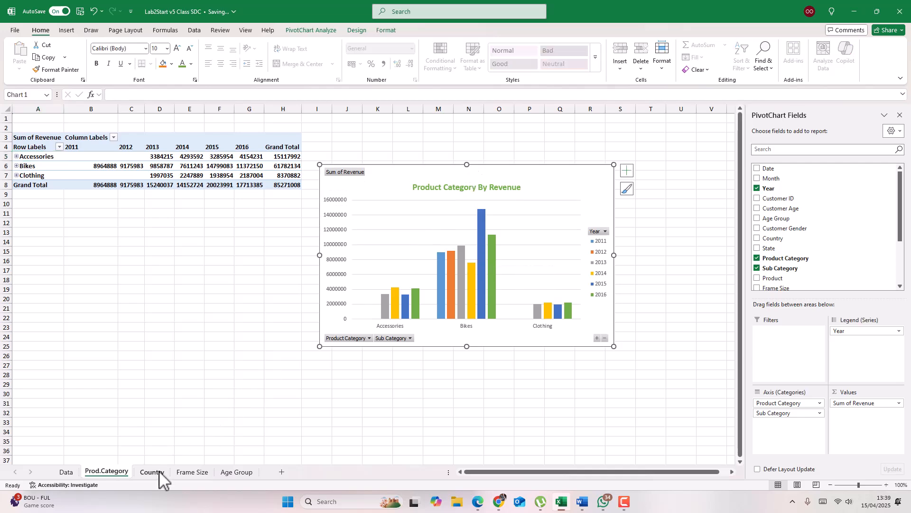
Add a chart title to the chart on the Country sheet and set it to "Revenue By Country".
click(156, 471)
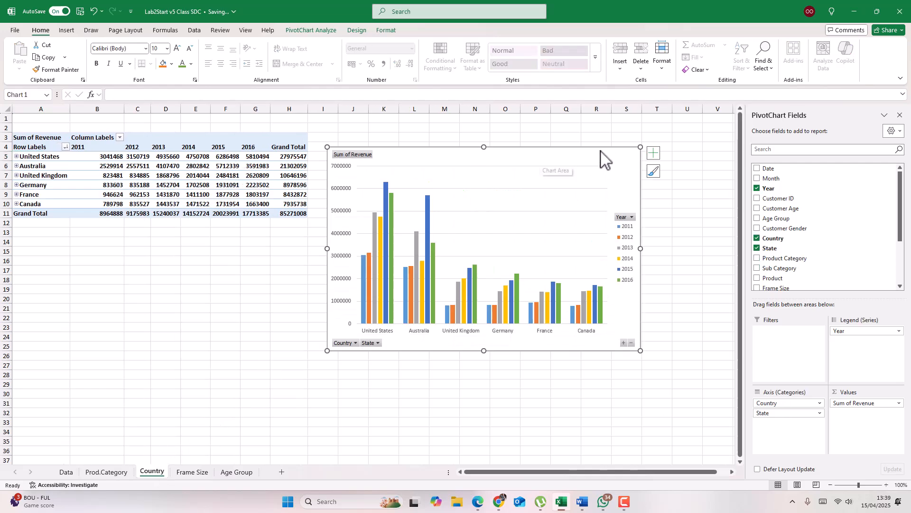
click(653, 153)
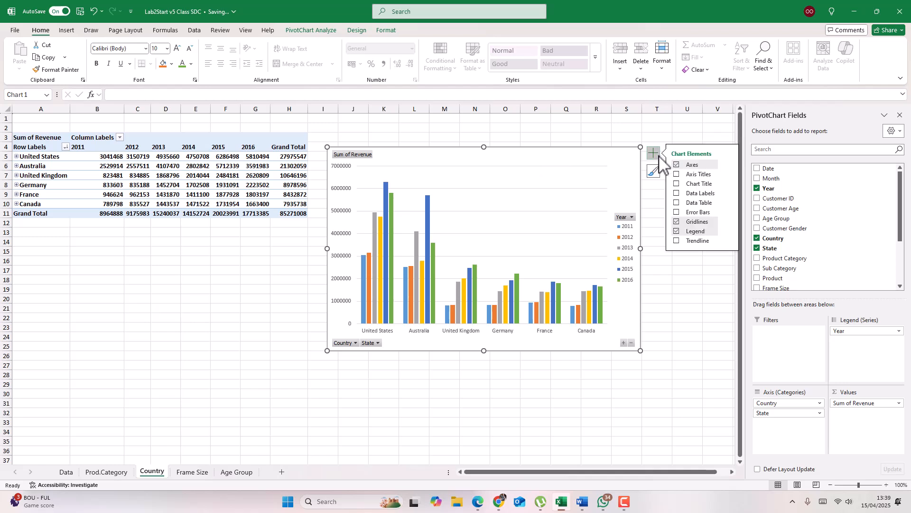
click(677, 184)
click(496, 171)
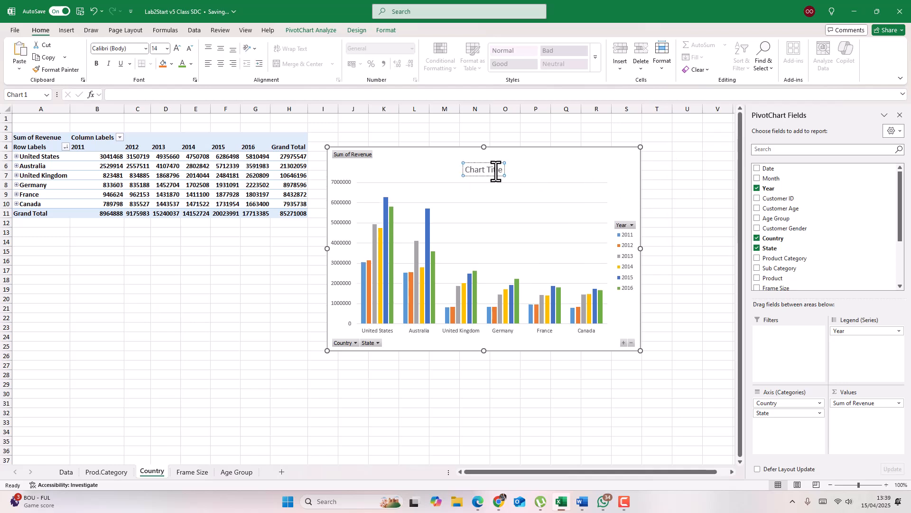
triple_click(496, 171)
text(Revenue By Country)
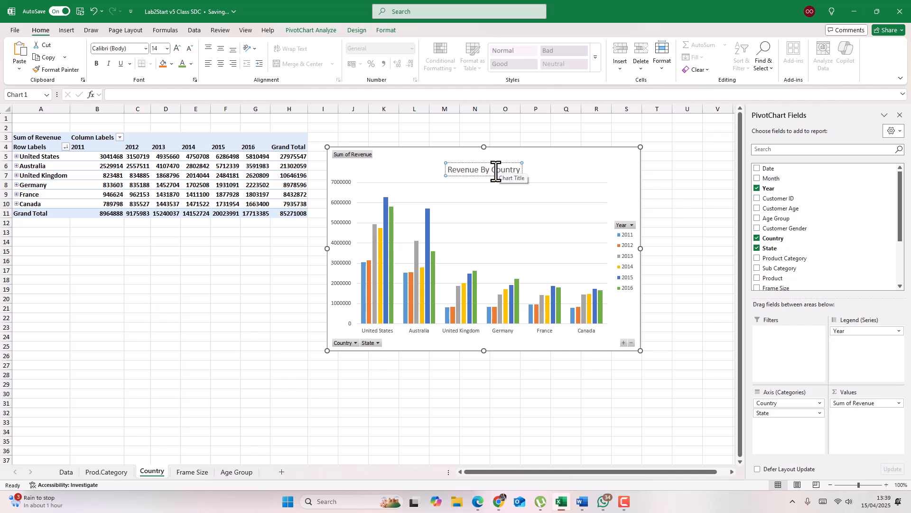
Make the country chart's title bold and green, and shift the chart slightly away from the pivot table.
triple_click(488, 172)
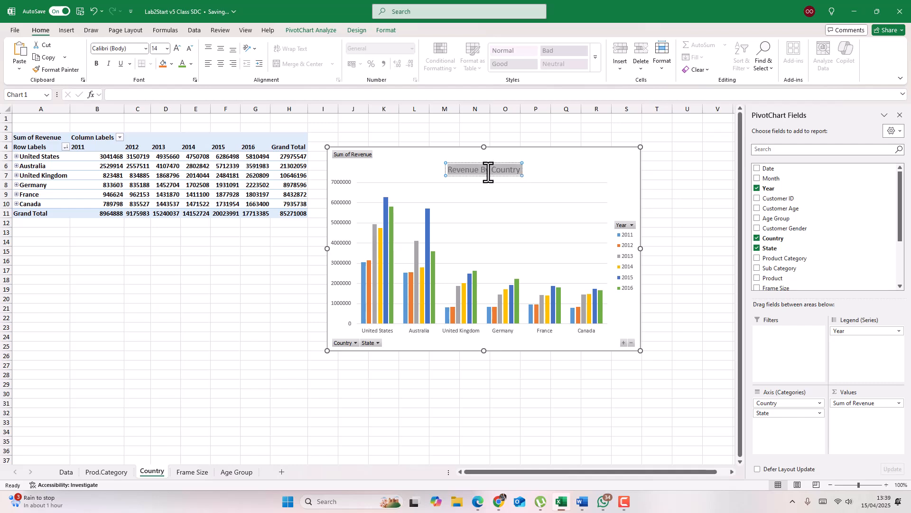
click(97, 63)
click(182, 63)
click(557, 167)
drag(555, 161, 575, 182)
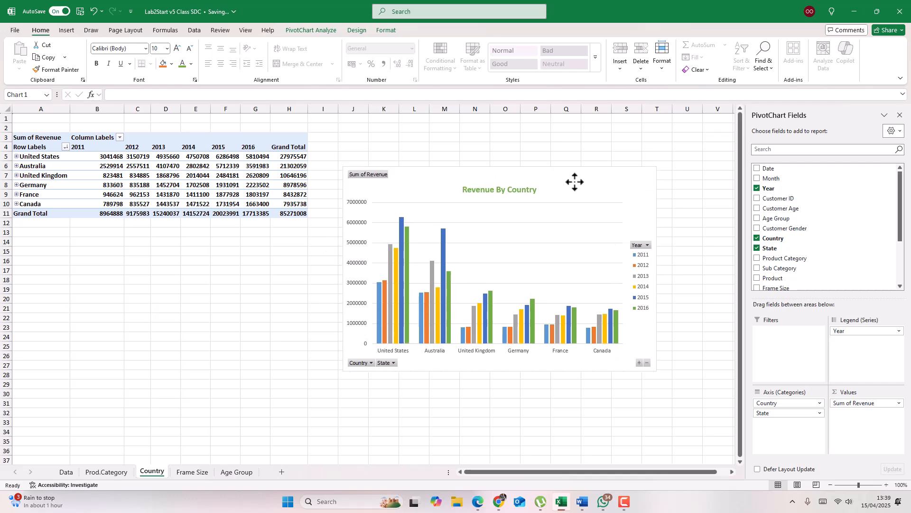
Insert a clustered column PivotChart from the pivot table on the Frame Size sheet.
click(189, 472)
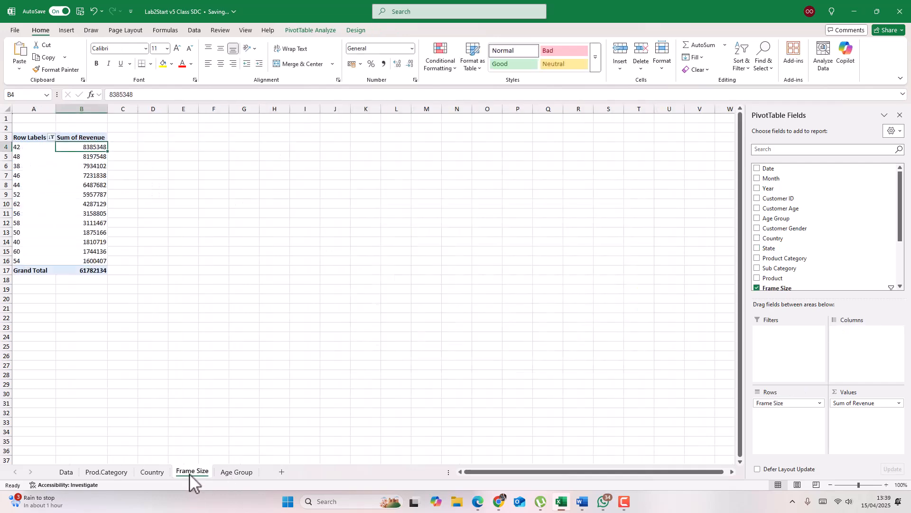
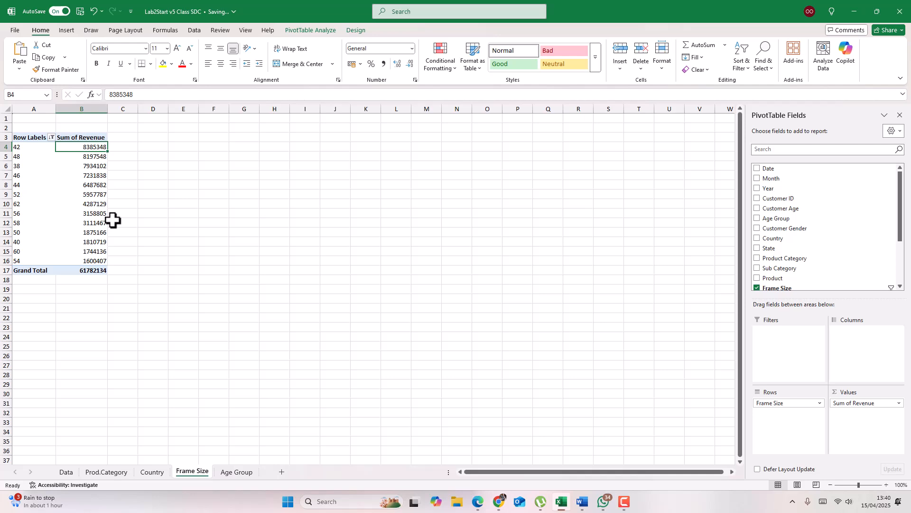
right_click(87, 196)
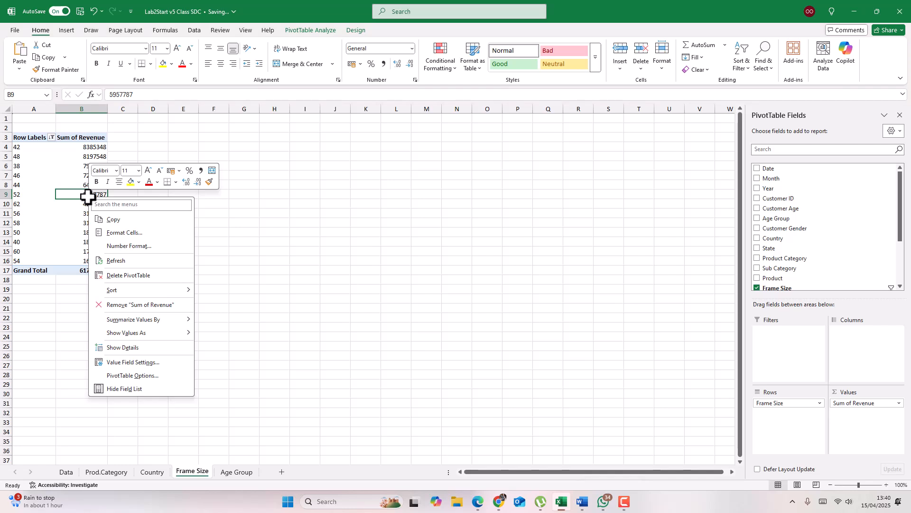
click(67, 30)
click(426, 64)
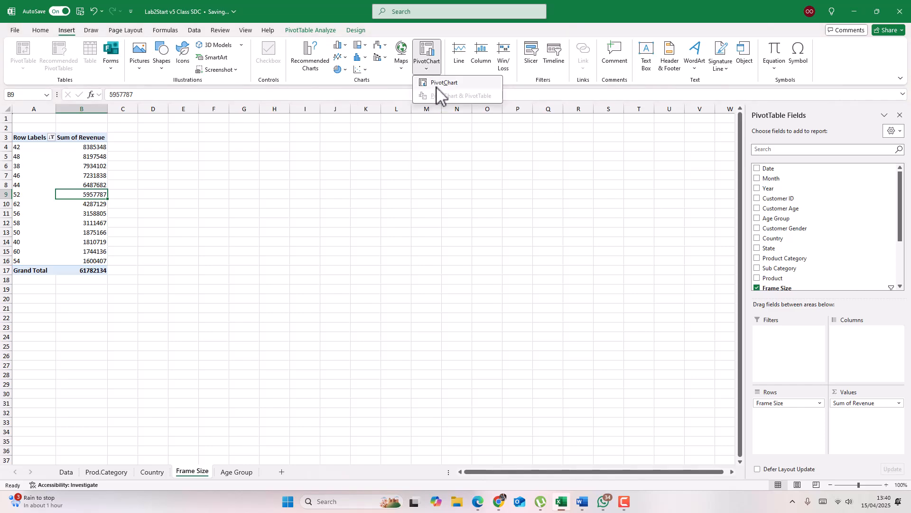
click(439, 84)
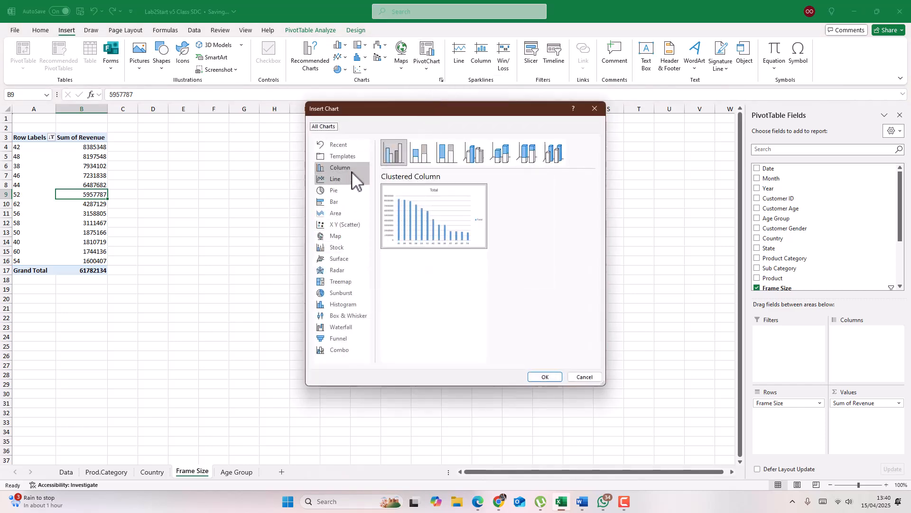
click(546, 377)
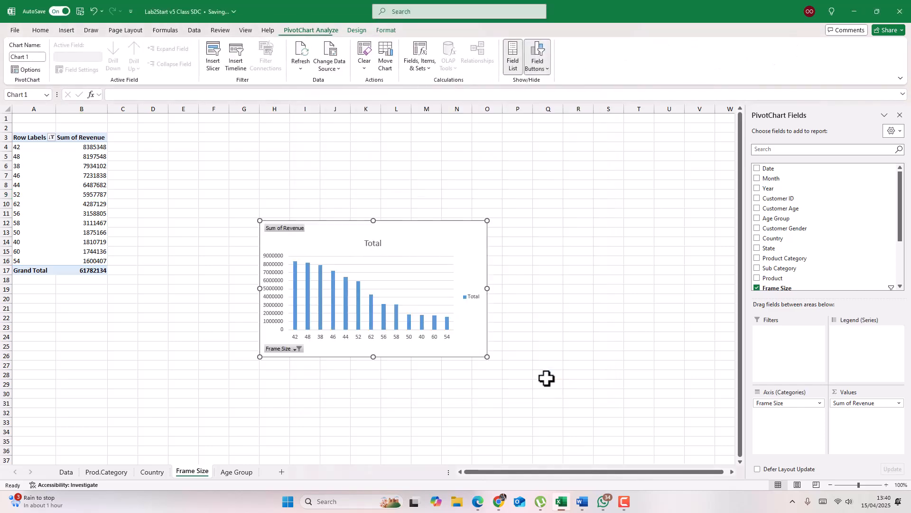
Move the frame size chart up slightly and set its title to "Revenue By Frame Size".
drag(398, 233, 397, 177)
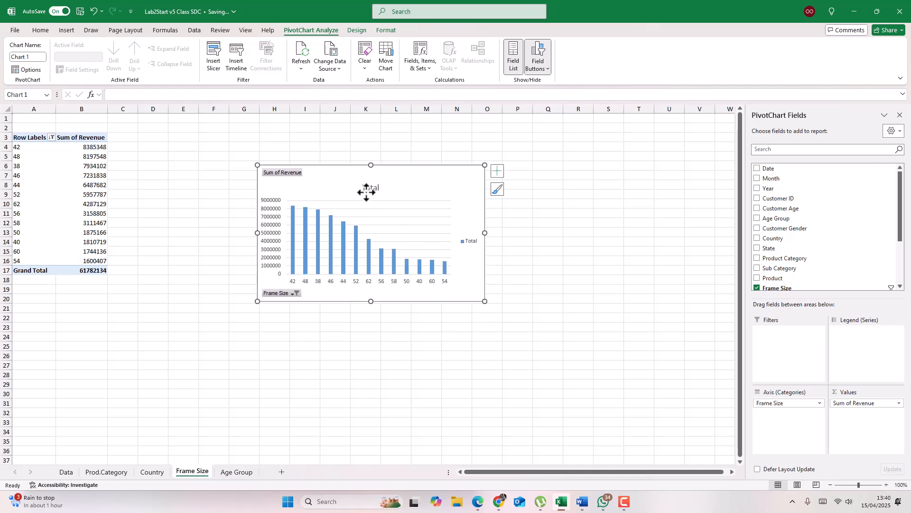
double_click(380, 188)
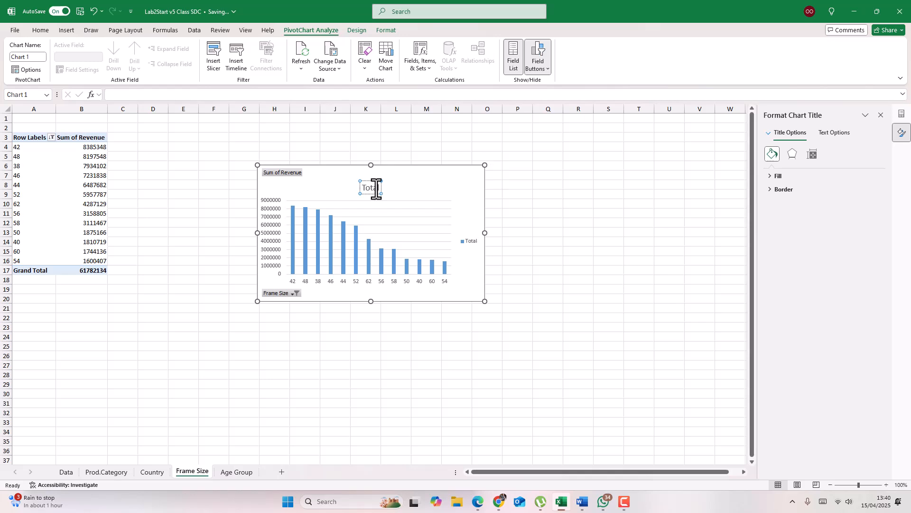
text(Revenue By Frame Size)
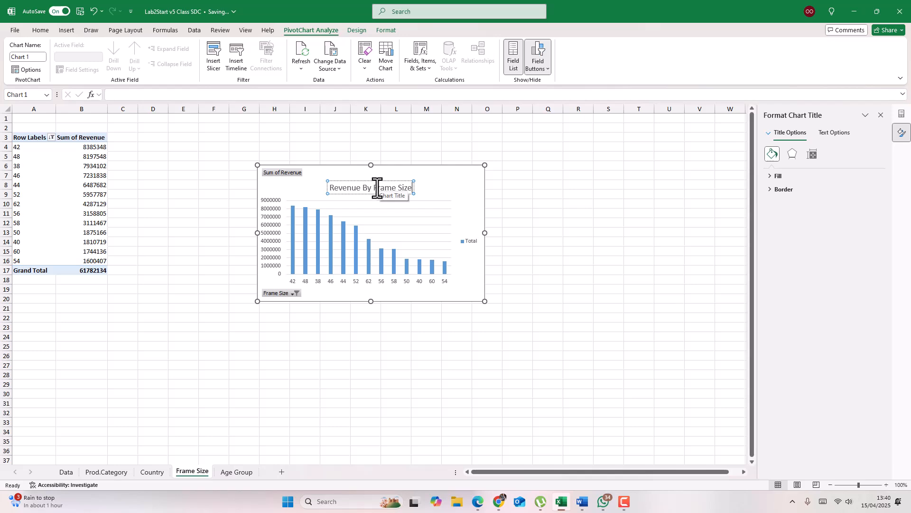
Make the frame size chart's title bold and orange, and enlarge the chart.
key(ctrl+a)
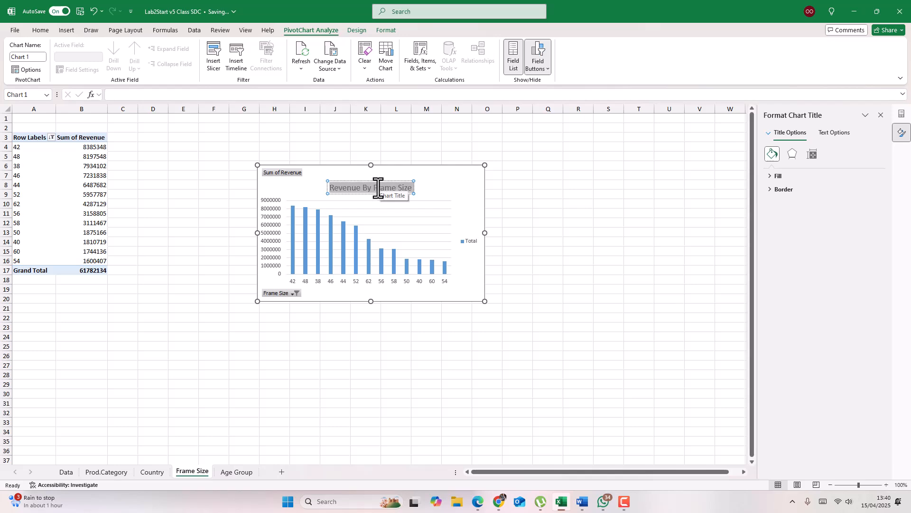
click(35, 29)
click(96, 64)
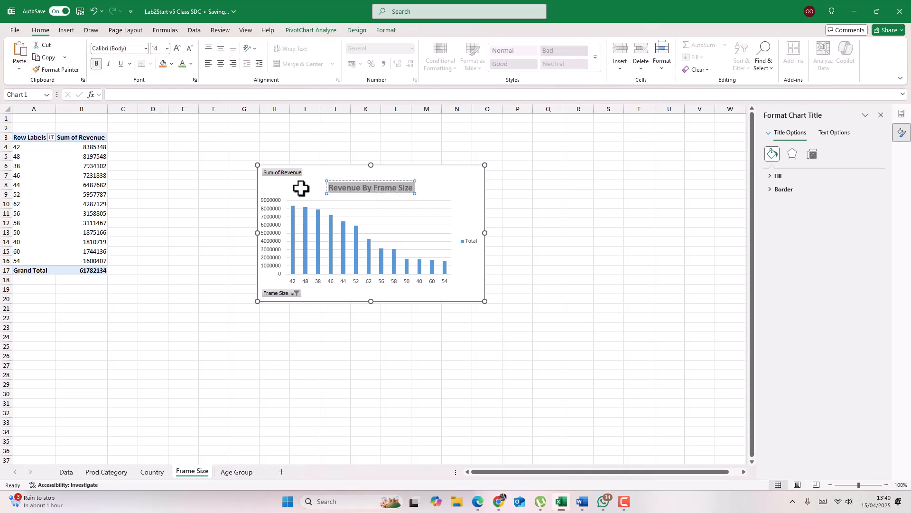
click(191, 64)
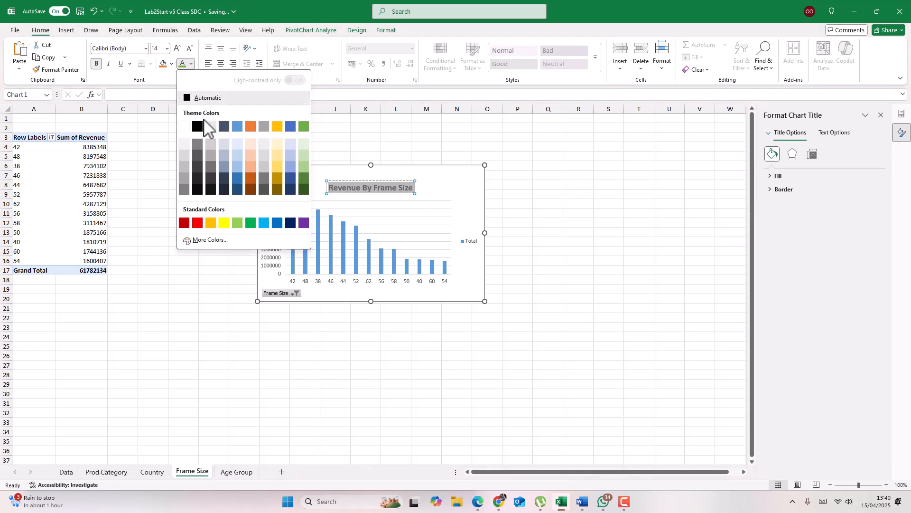
click(250, 126)
click(426, 188)
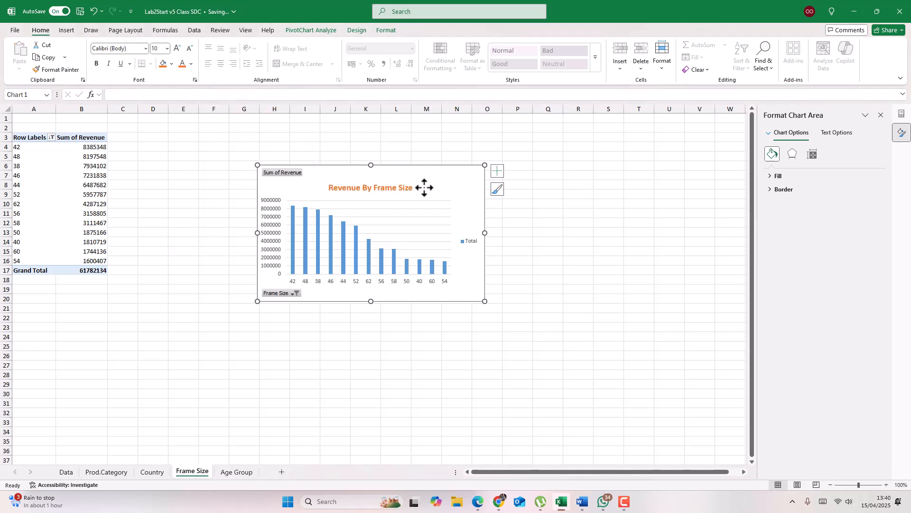
drag(485, 302, 530, 350)
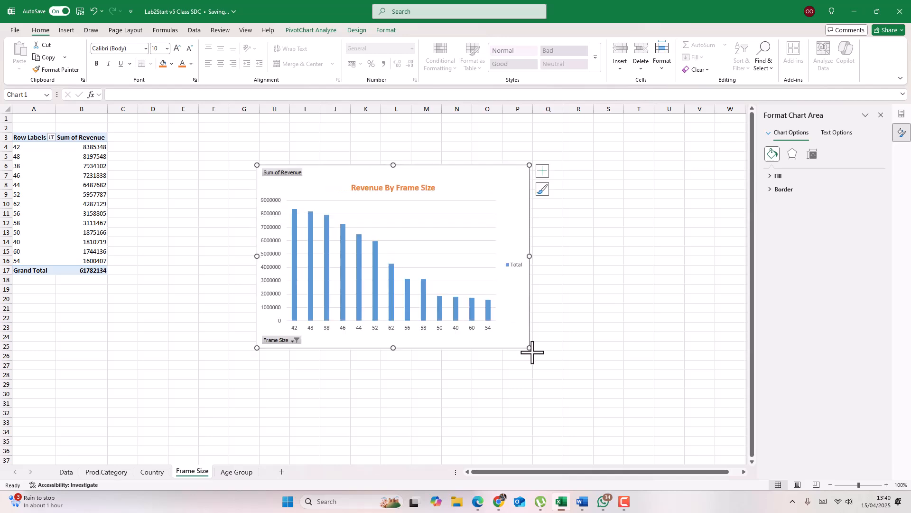
Insert a pie PivotChart from the pivot table on the Age Group sheet and enlarge it.
click(236, 471)
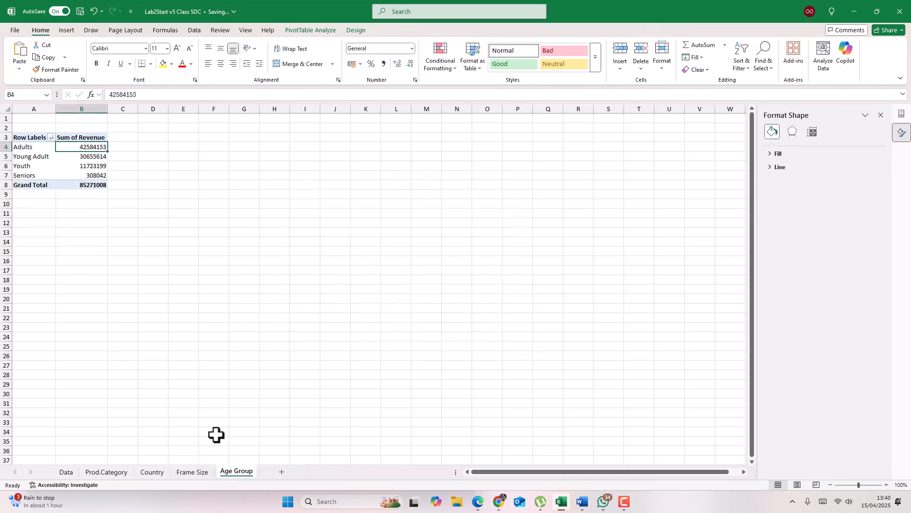
right_click(92, 147)
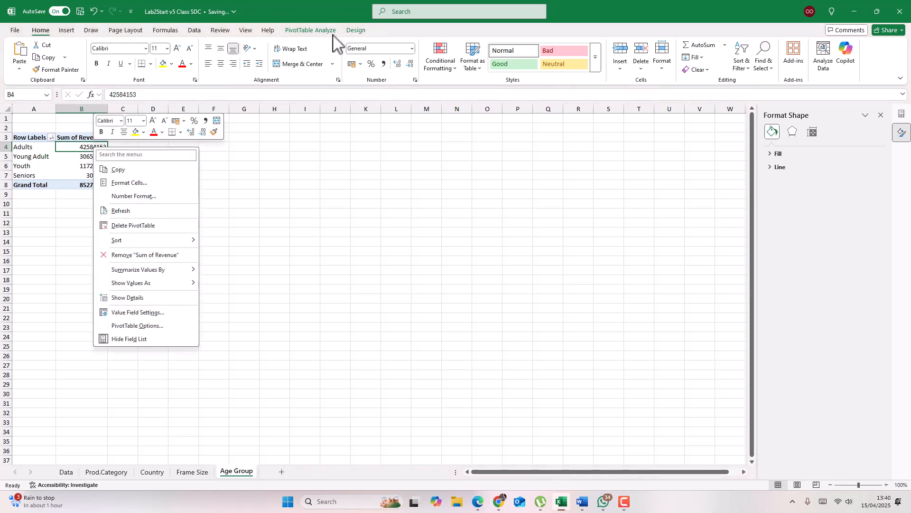
click(427, 66)
click(441, 91)
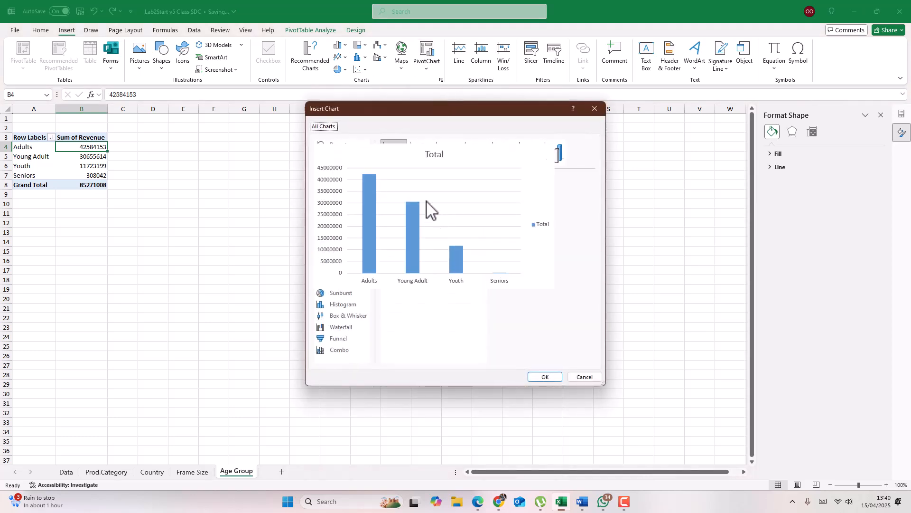
click(338, 190)
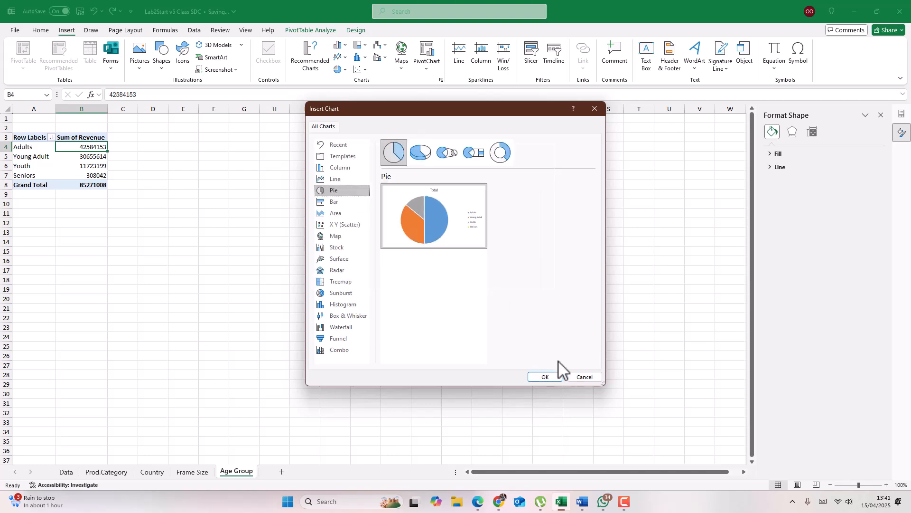
click(553, 377)
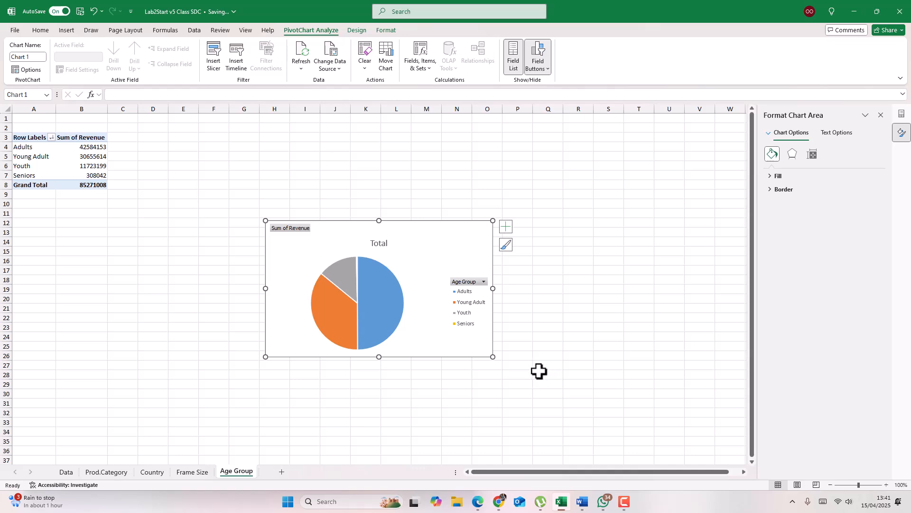
drag(493, 356, 543, 395)
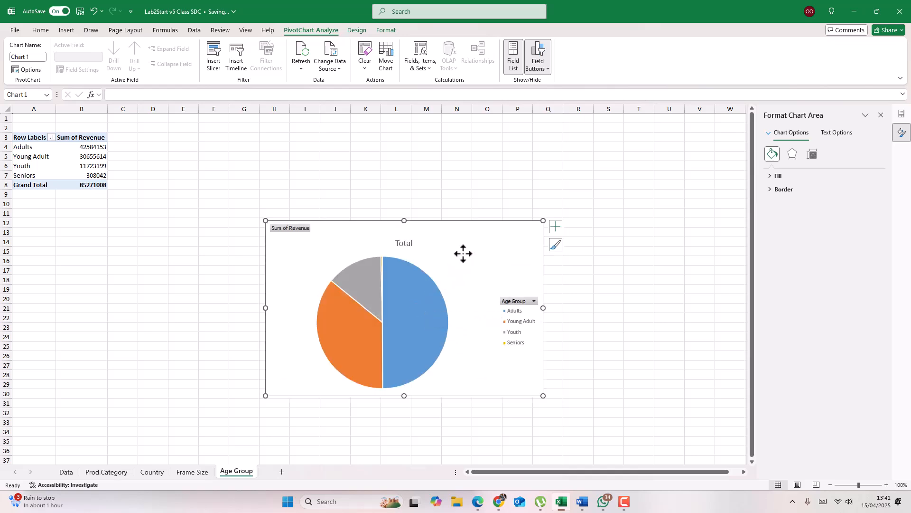
Change the age group chart's type from pie to Doughnut.
click(357, 30)
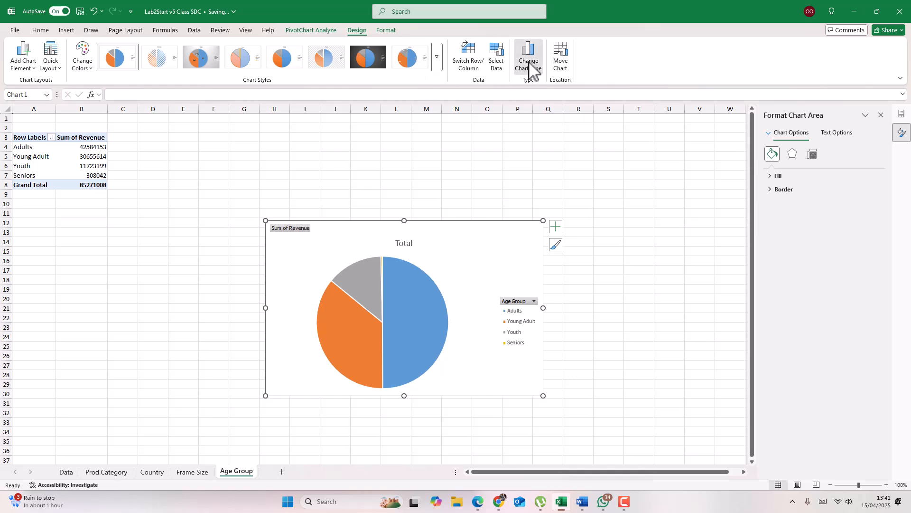
click(531, 67)
click(500, 151)
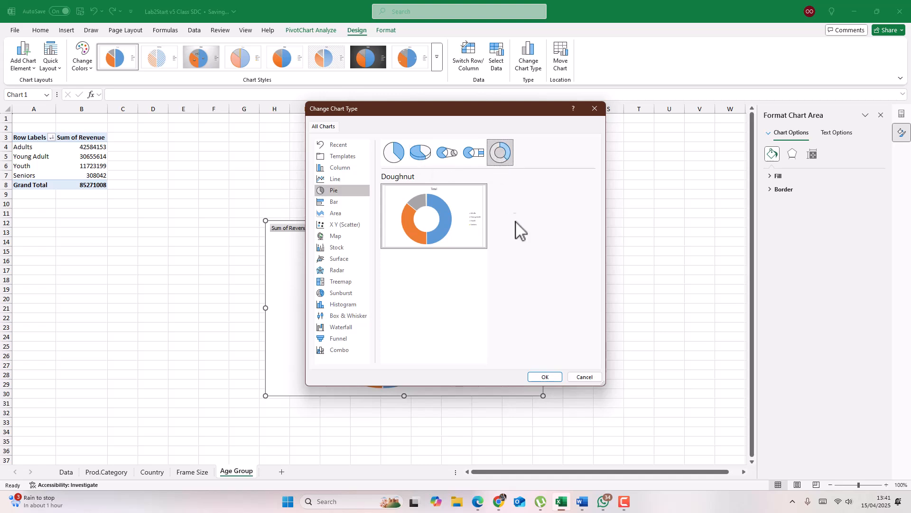
click(545, 377)
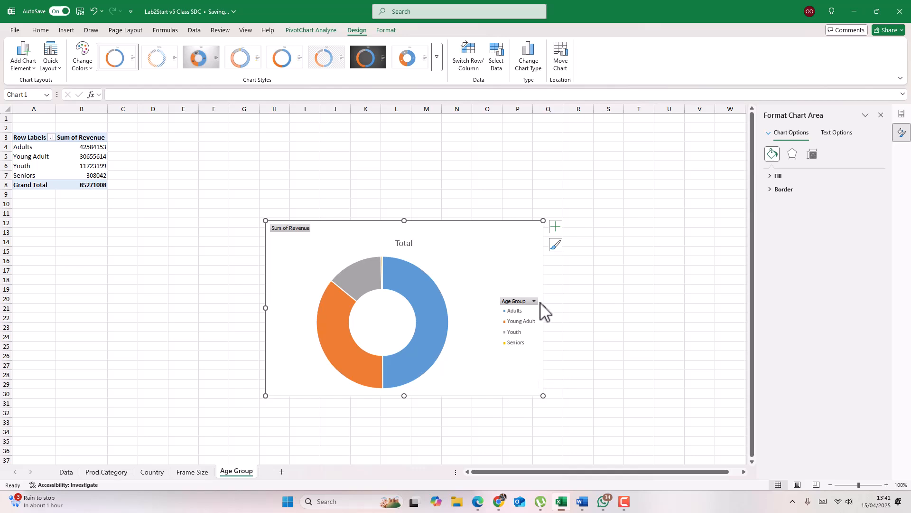
Add data labels to the age group doughnut chart's series.
right_click(423, 295)
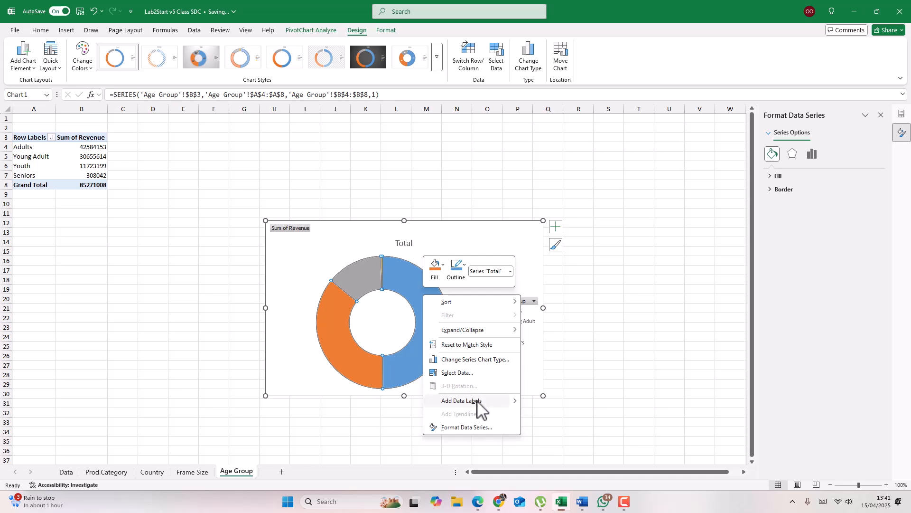
mouse_move(517, 399)
click(553, 402)
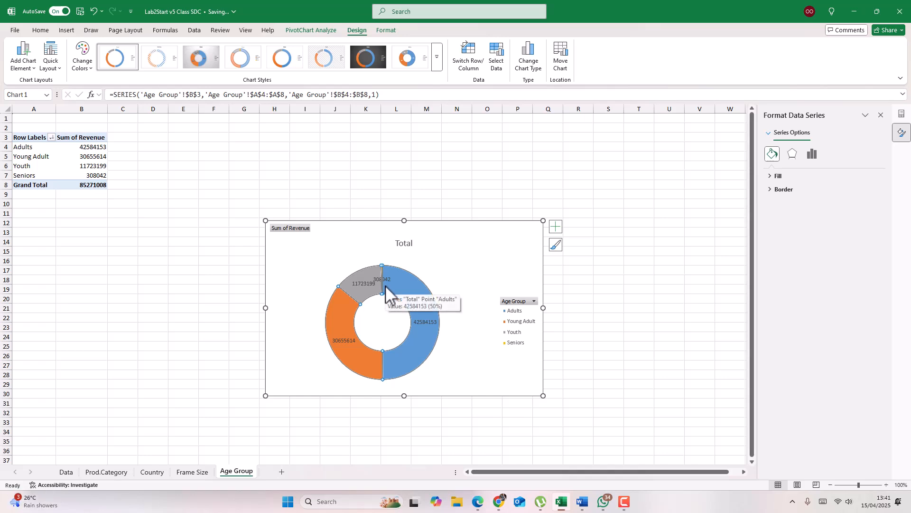
Preview the available chart styles on the age group doughnut chart and the Frame Size sheet's column chart.
click(436, 57)
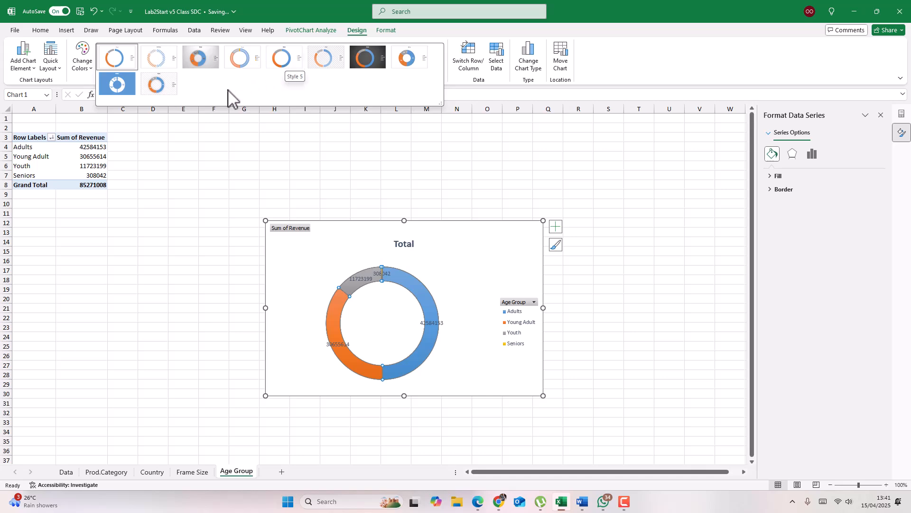
click(414, 35)
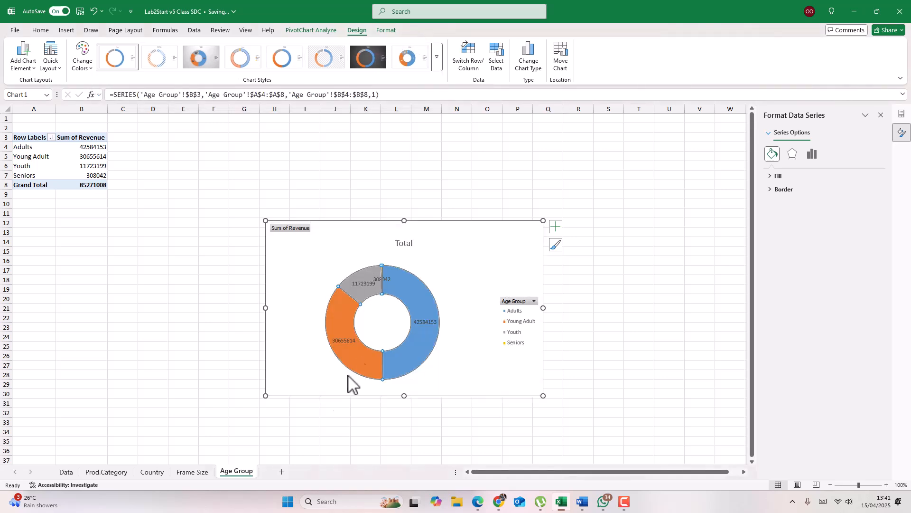
click(205, 472)
click(466, 206)
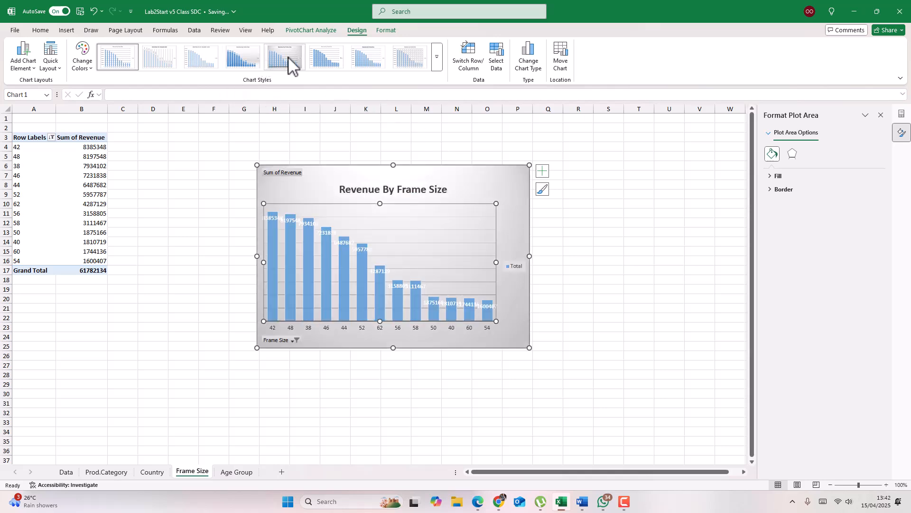
click(526, 221)
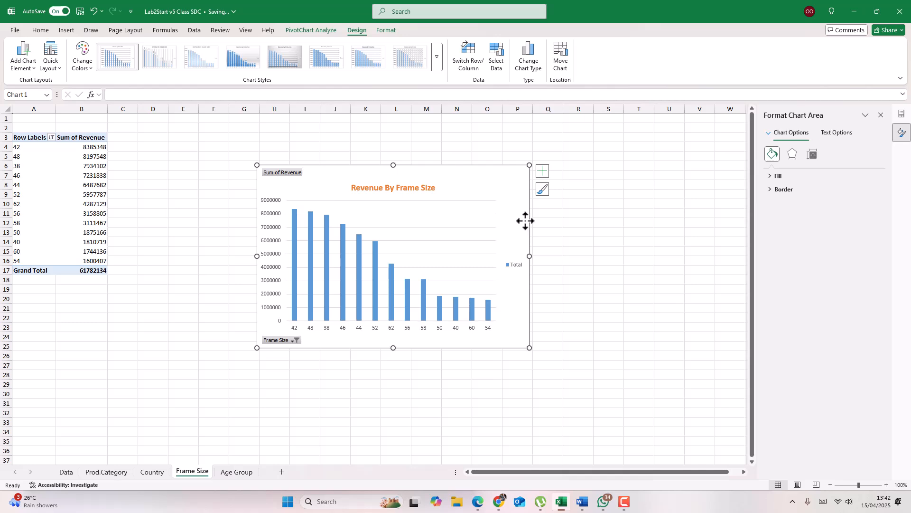
Add a new worksheet after the Age Group sheet and name it "Dashboard".
click(246, 472)
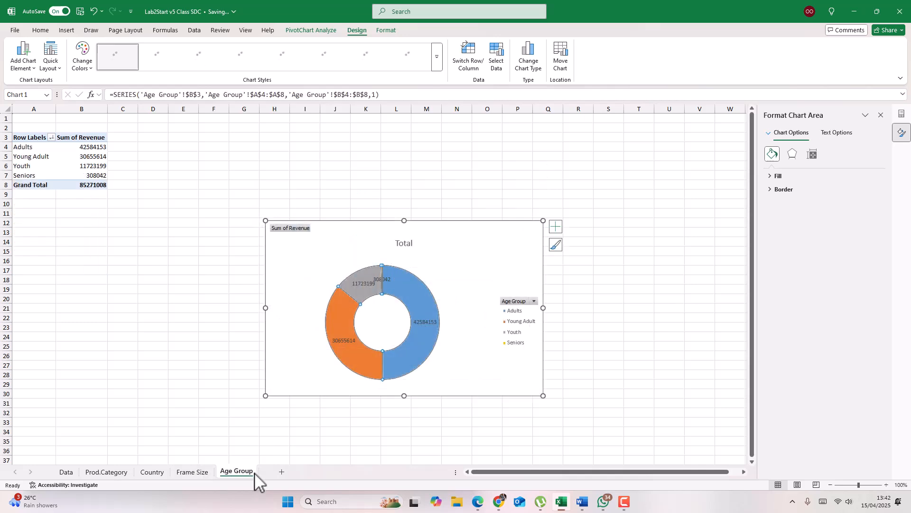
click(282, 472)
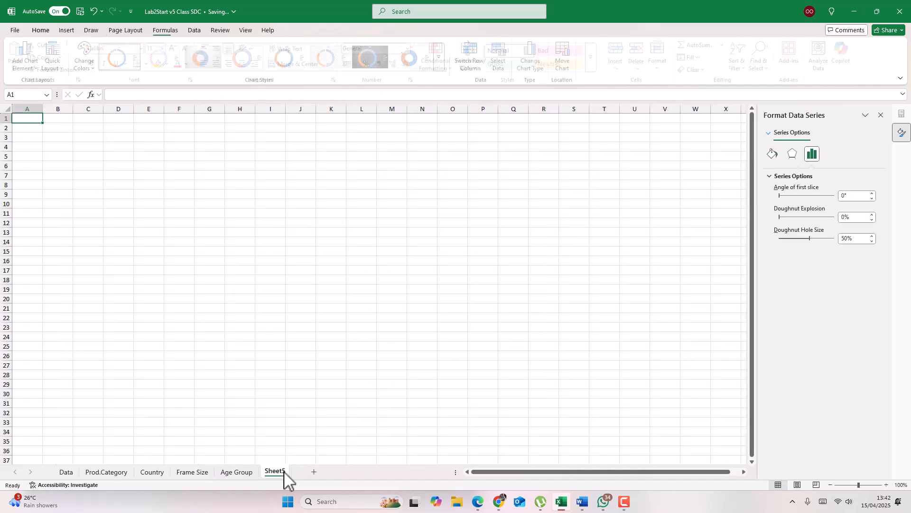
double_click(284, 472)
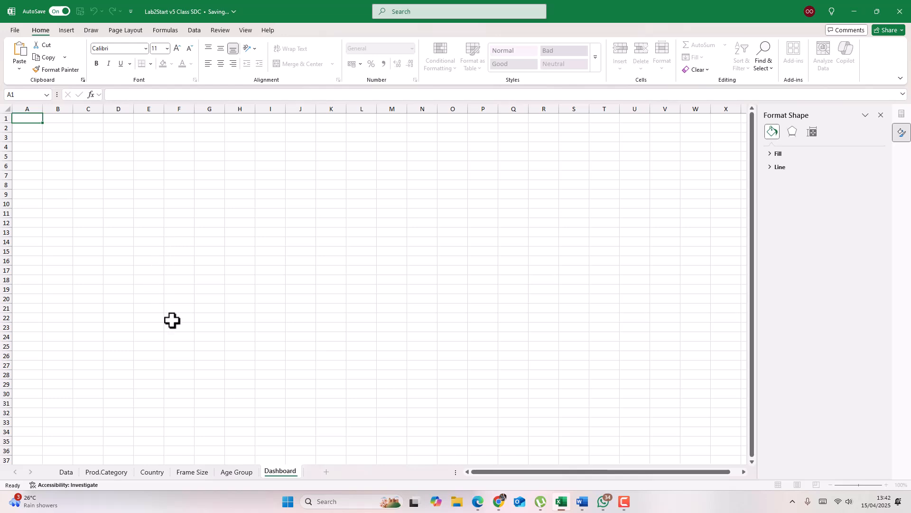
Copy the product category chart from the Prod.Category sheet and paste it at cell A1 of the Dashboard sheet.
click(110, 477)
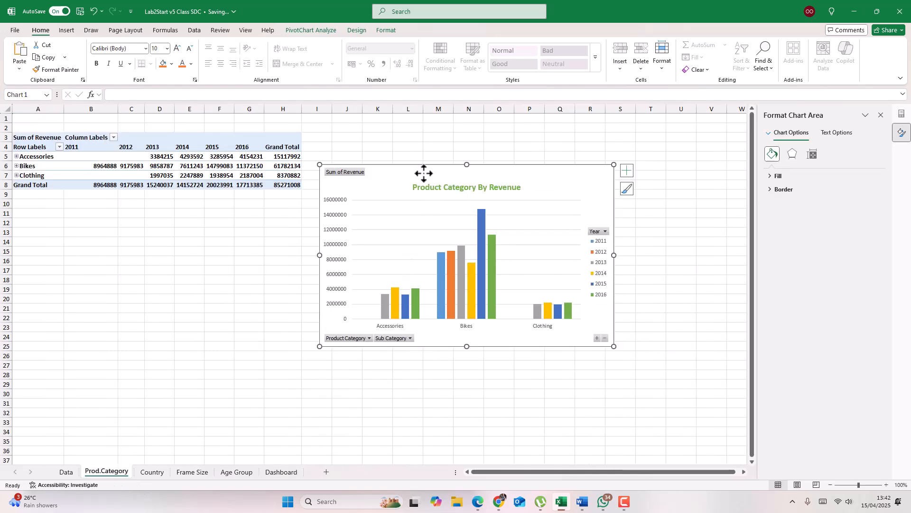
click(281, 472)
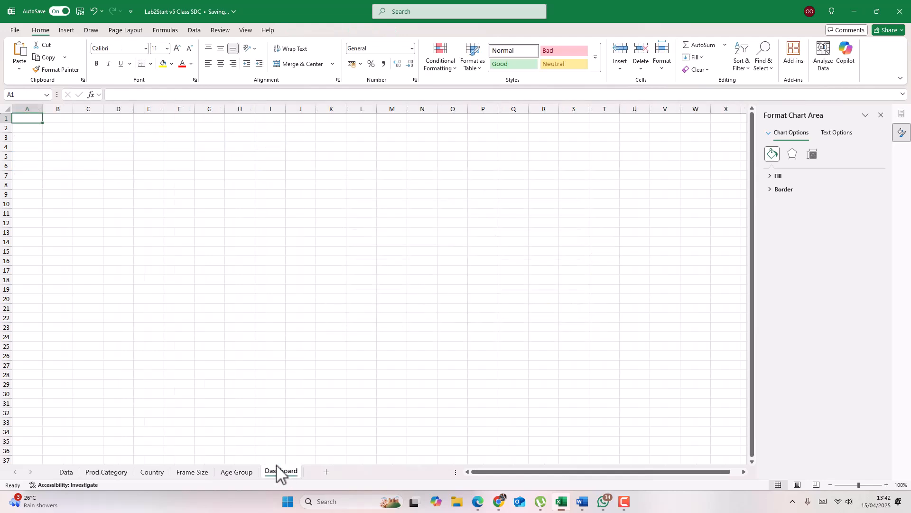
key(ctrl+v)
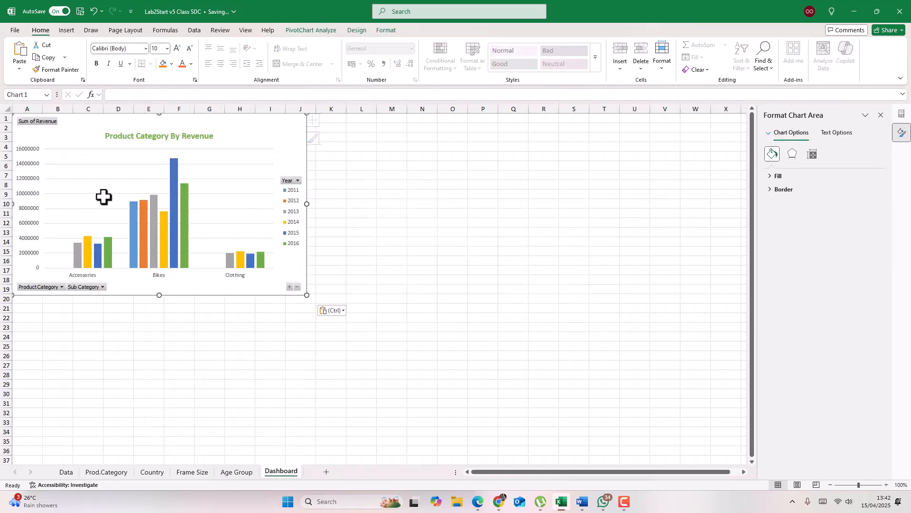
Move the product category chart slightly in from the sheet's corner, to about cell A2 of the Dashboard sheet.
drag(209, 135, 213, 142)
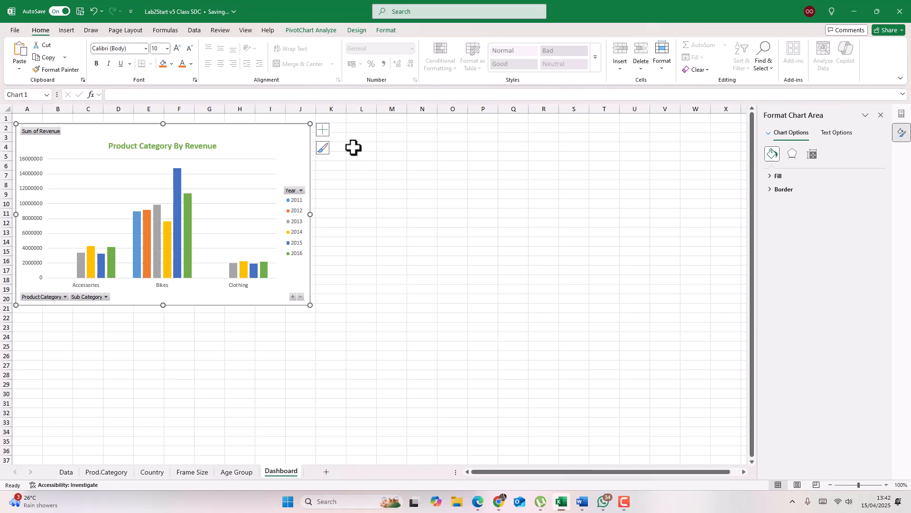
scroll(346, 149, down, 1)
scroll(756, 151, up, 1)
drag(275, 135, 291, 143)
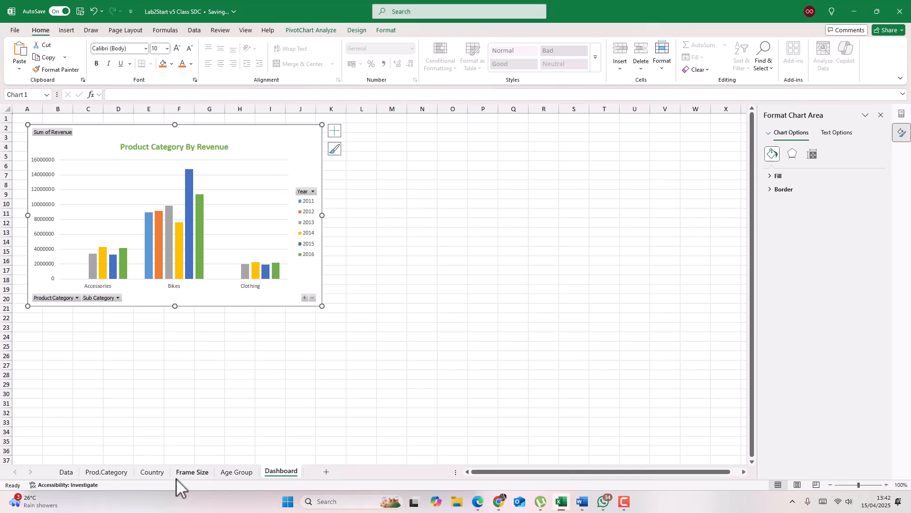
Cut the Revenue By Country chart from the Country sheet and paste it at cell N2 of the Dashboard sheet.
click(151, 472)
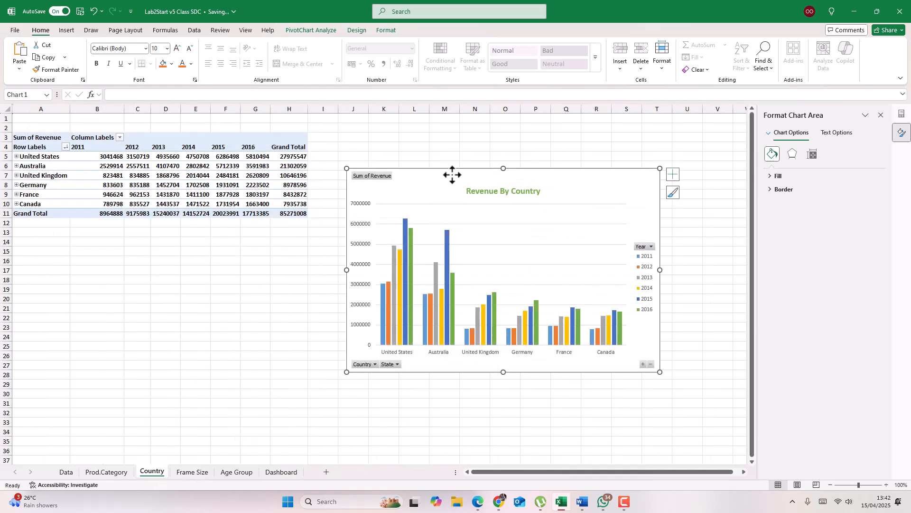
key(ctrl+x)
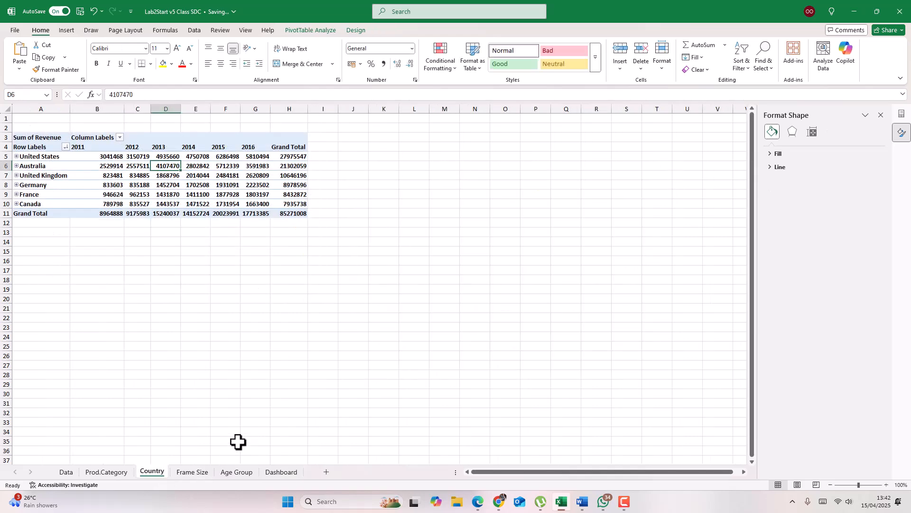
click(280, 472)
click(411, 128)
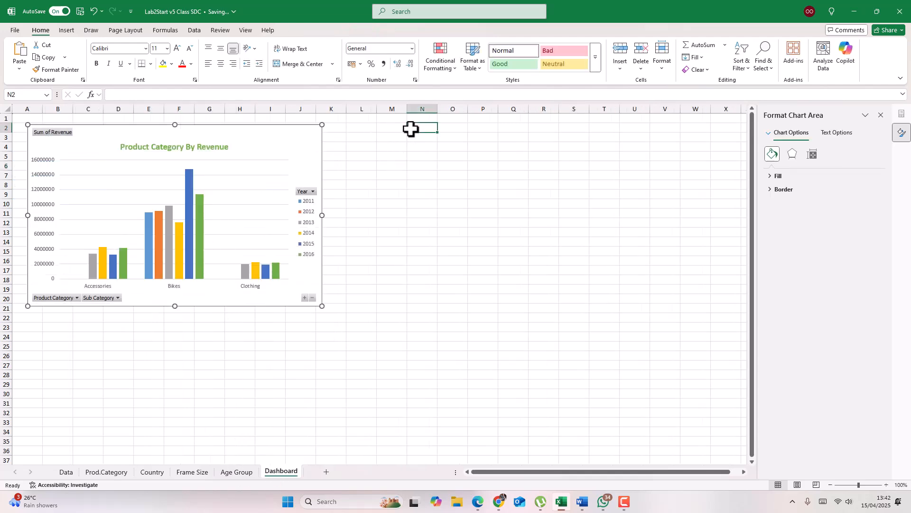
key(ctrl+v)
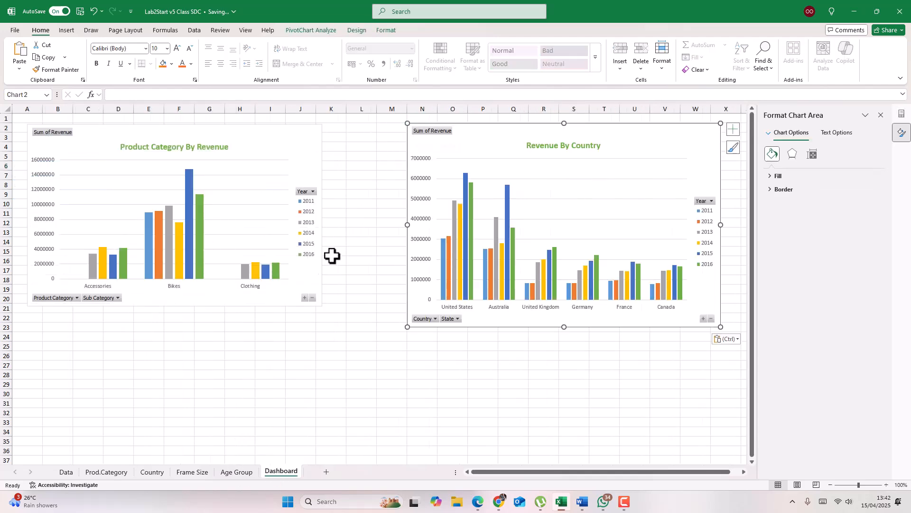
Cut the original product category chart out of the Prod.Category sheet and return to the Dashboard sheet.
click(155, 475)
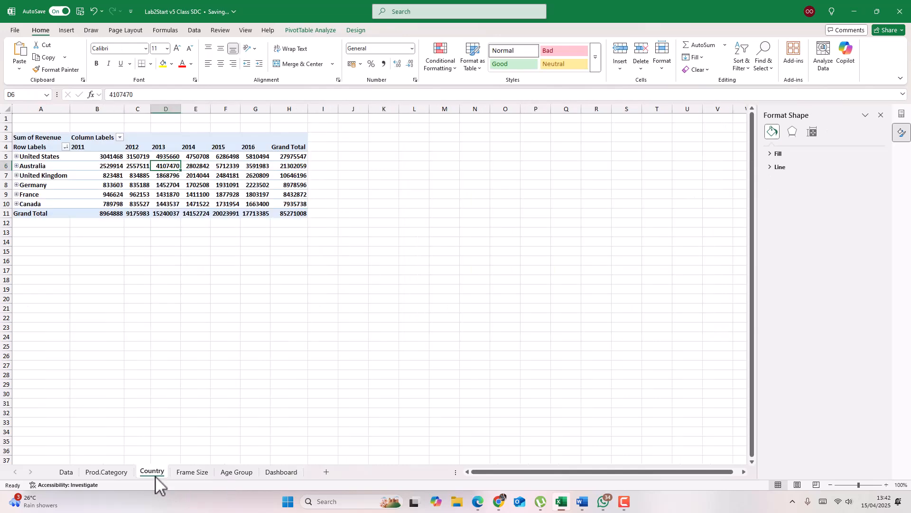
click(122, 474)
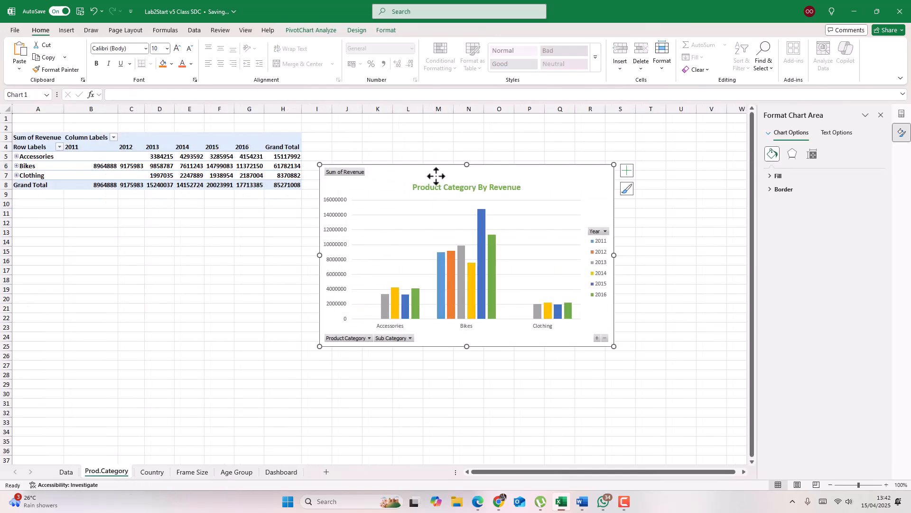
key(ctrl+x)
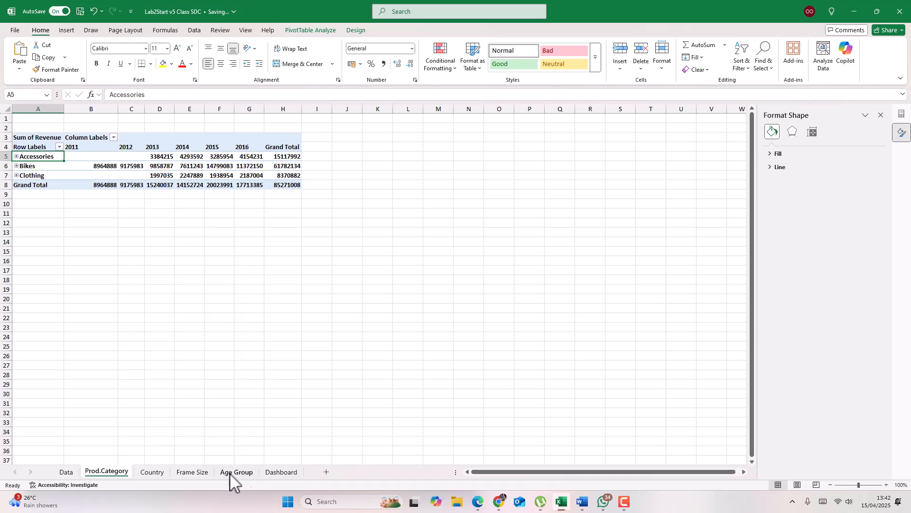
click(268, 472)
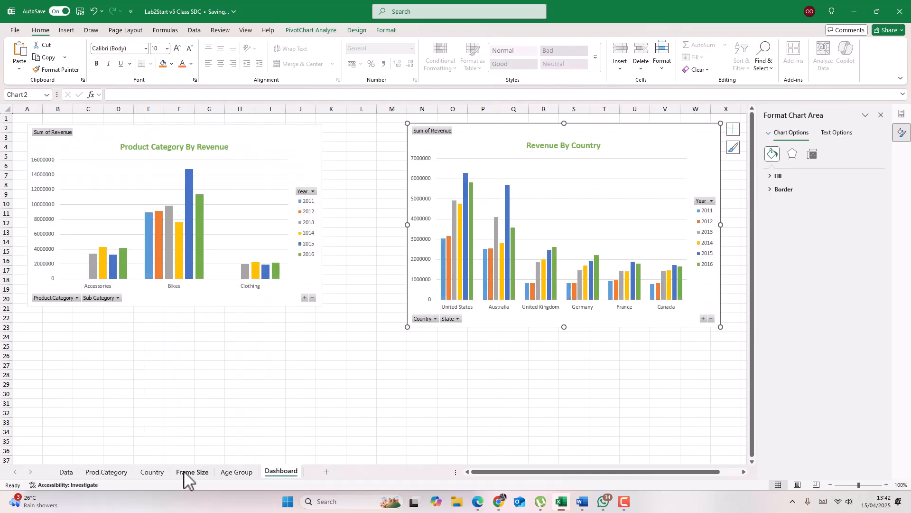
Cut the Revenue By Frame Size chart from the Frame Size sheet and paste it at cell A23 of the Dashboard sheet.
click(184, 470)
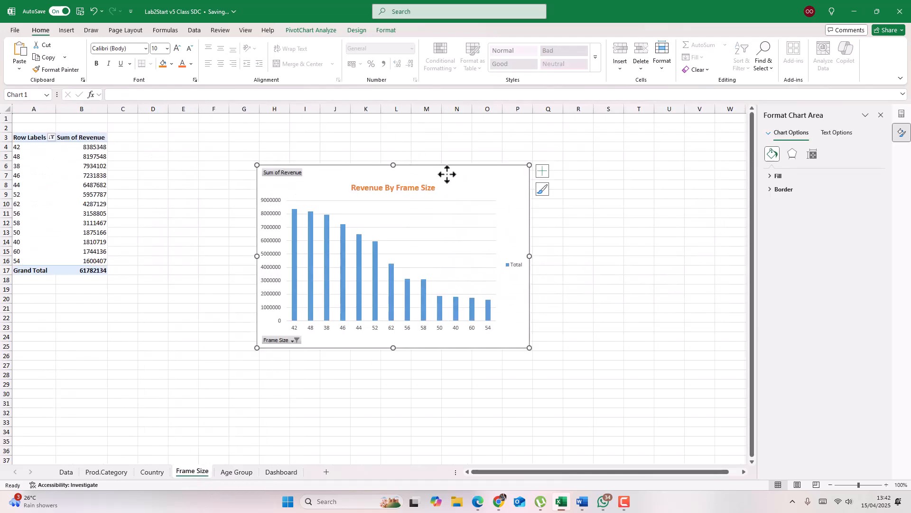
key(ctrl+x)
click(267, 472)
click(149, 357)
click(35, 328)
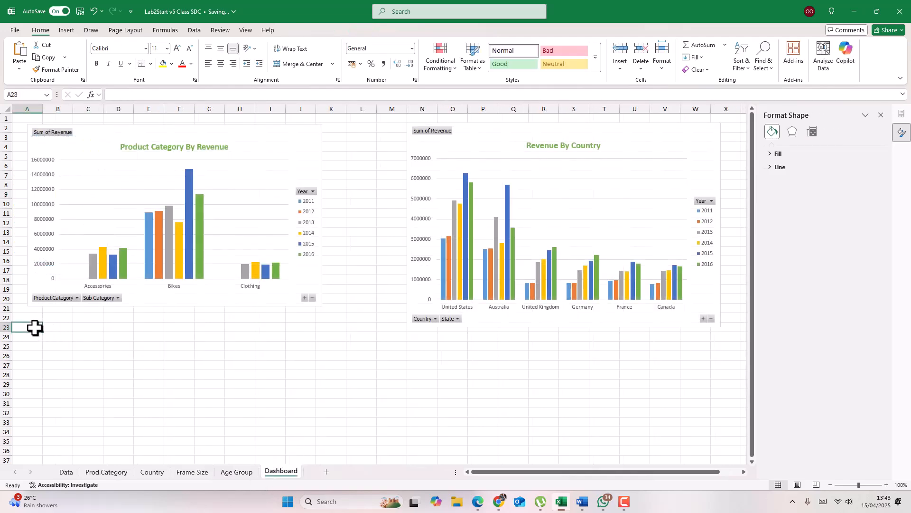
key(ctrl+v)
Move the product category chart to the corner at cell A1 and place the frame size chart directly below it.
drag(82, 331, 121, 318)
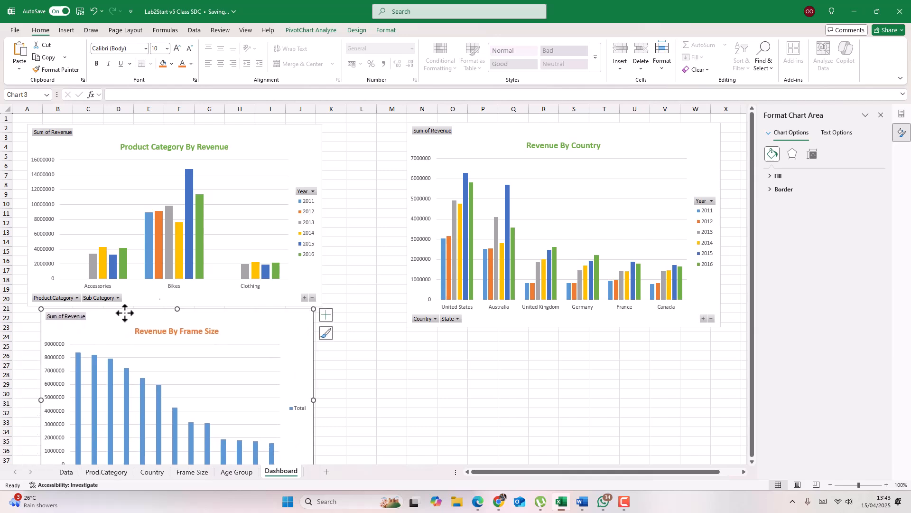
drag(248, 130, 233, 119)
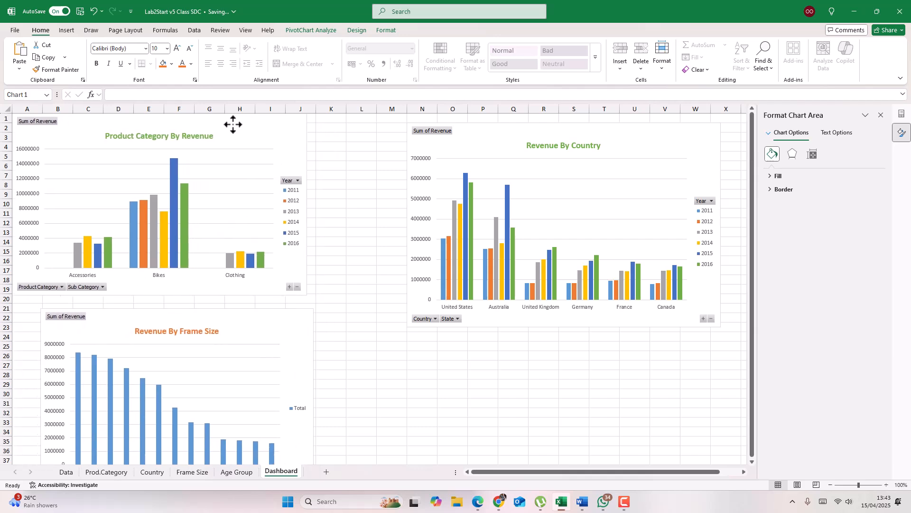
mouse_move(243, 314)
mouse_down()
mouse_move(208, 301)
mouse_move(243, 302)
mouse_up()
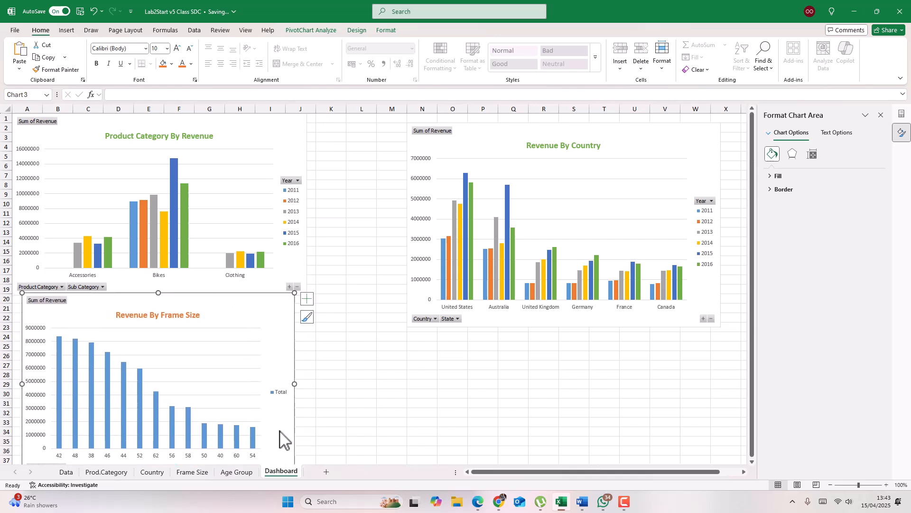
Cut the age group doughnut chart from the Age Group sheet and paste it below the Revenue By Country chart on the Dashboard sheet.
click(237, 471)
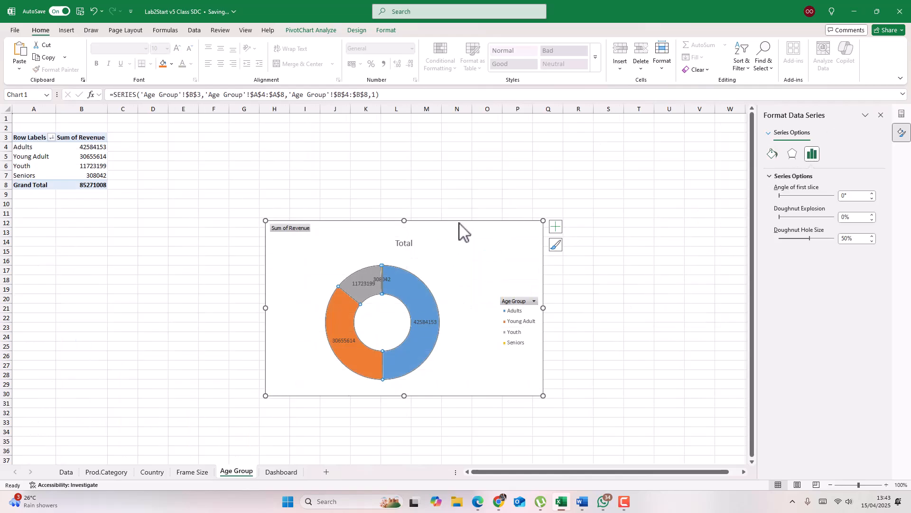
click(467, 223)
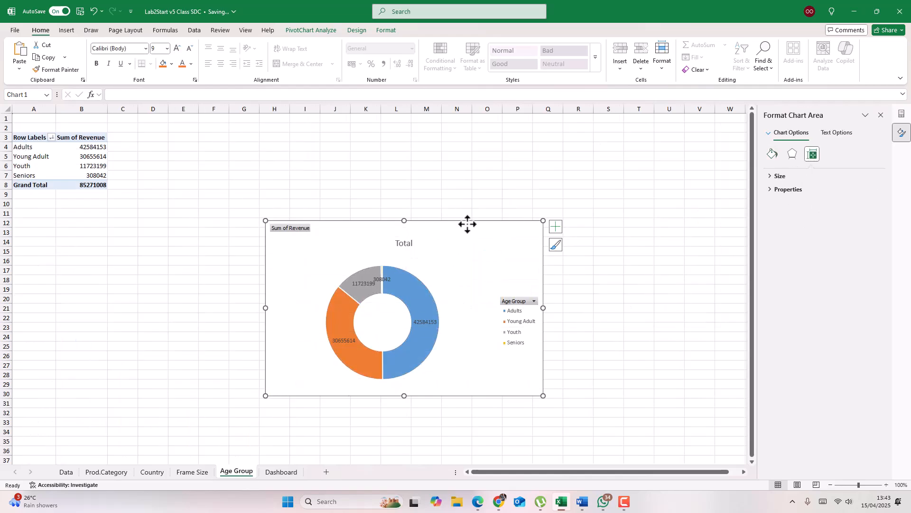
key(ctrl+x)
click(285, 471)
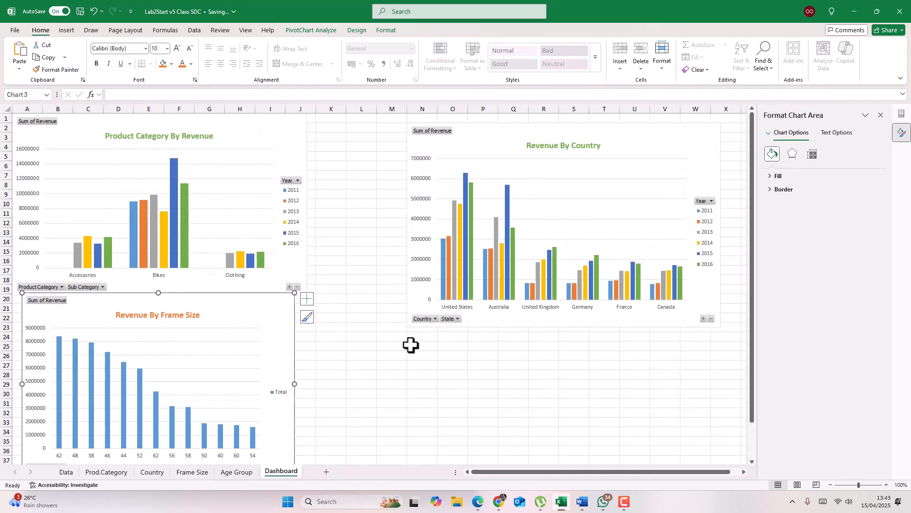
click(457, 331)
key(ctrl+v)
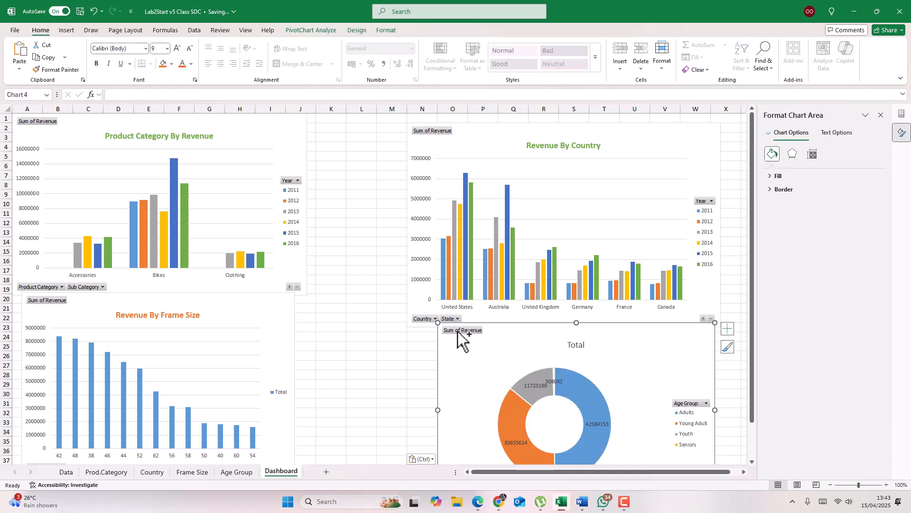
Move the Revenue By Country chart over to column L, then place the doughnut chart beneath it and widen it to nearly the same width.
click(594, 129)
drag(594, 130, 541, 124)
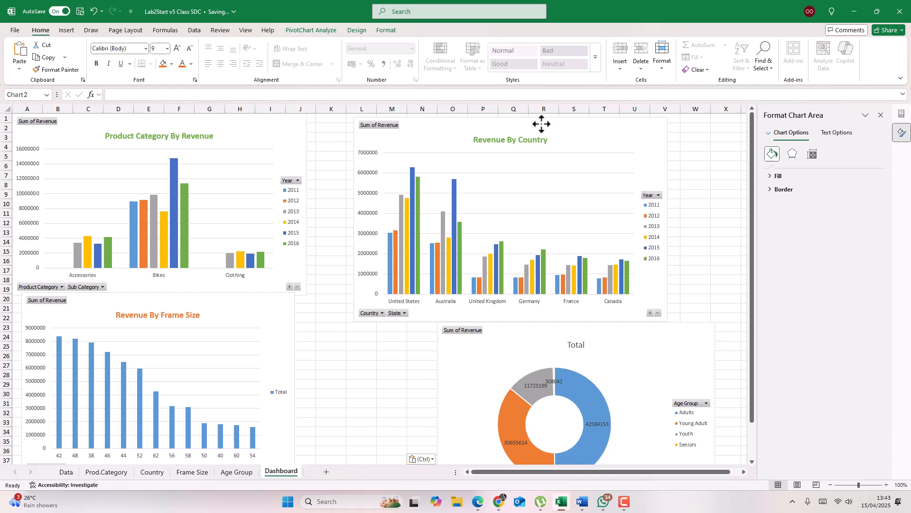
drag(753, 406, 754, 449)
drag(630, 298, 553, 299)
drag(643, 288, 665, 285)
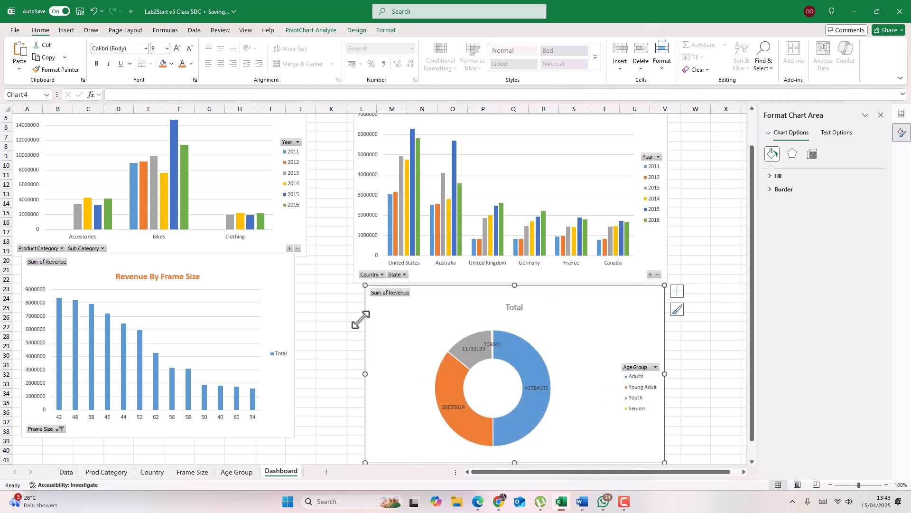
Shift the frame size chart slightly down from the product category chart and widen it to about column J's edge.
drag(272, 287, 272, 296)
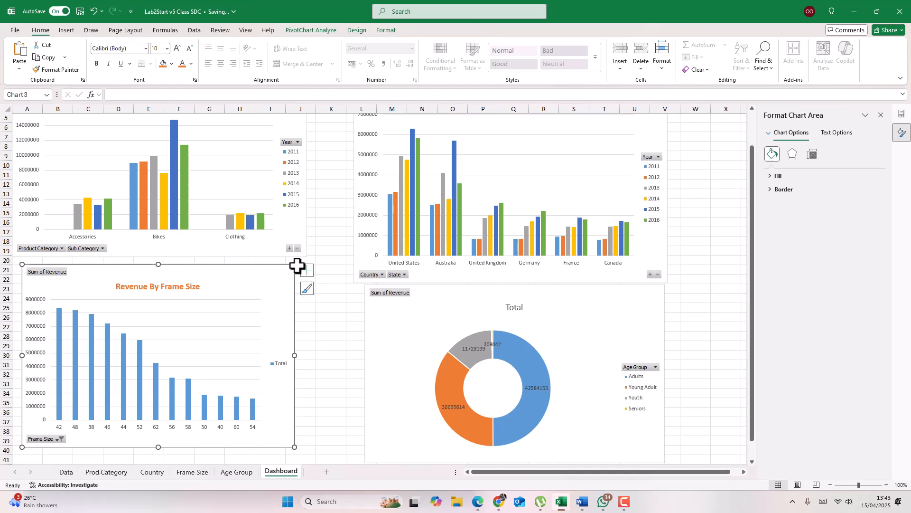
drag(296, 264, 308, 259)
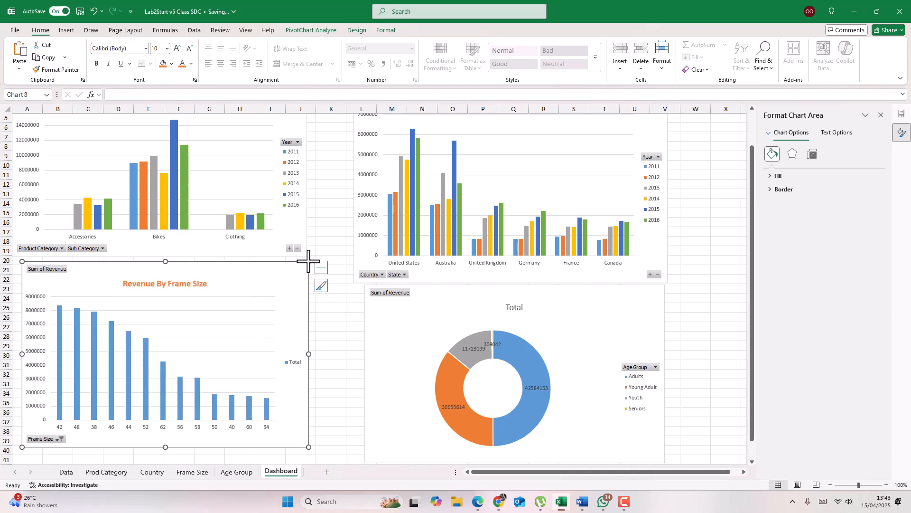
click(338, 222)
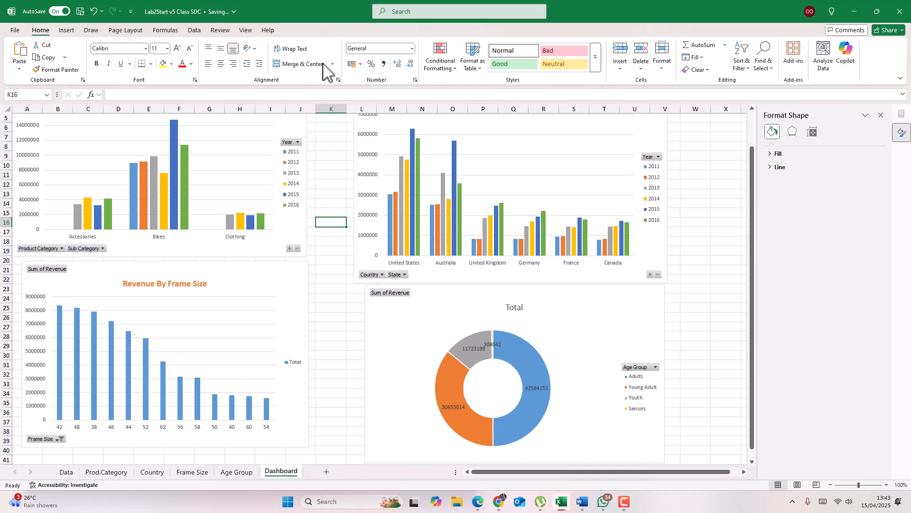
Hide the gridlines on the Dashboard sheet.
click(252, 31)
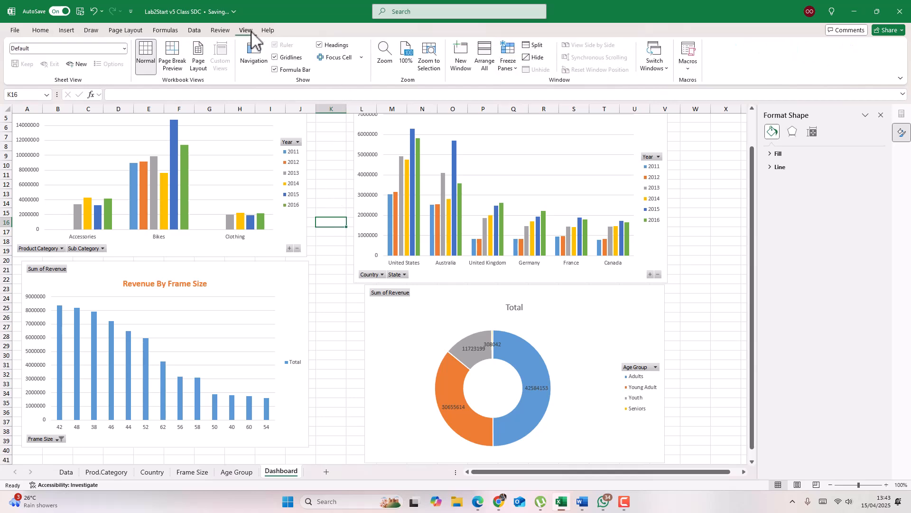
click(275, 58)
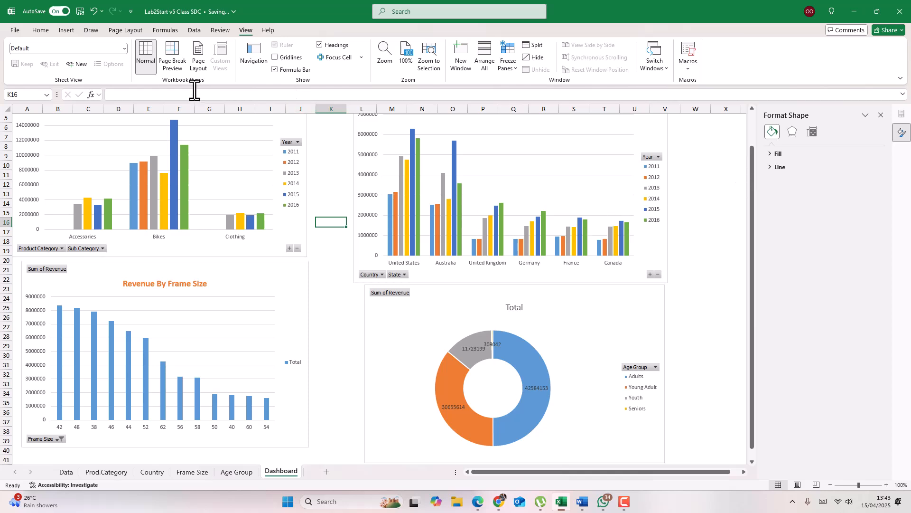
click(276, 57)
click(275, 58)
click(276, 58)
Change the product category chart's title to "Yearly Sales By Product Category".
drag(755, 164, 754, 129)
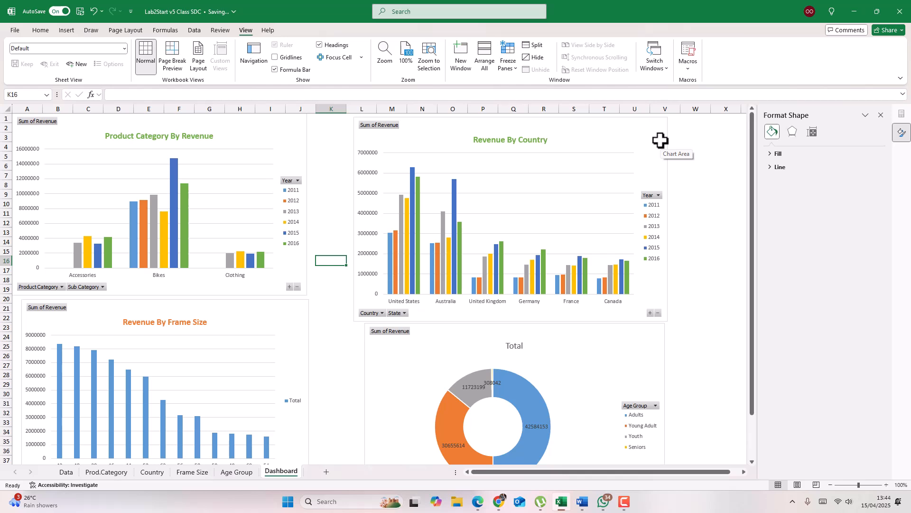
click(164, 136)
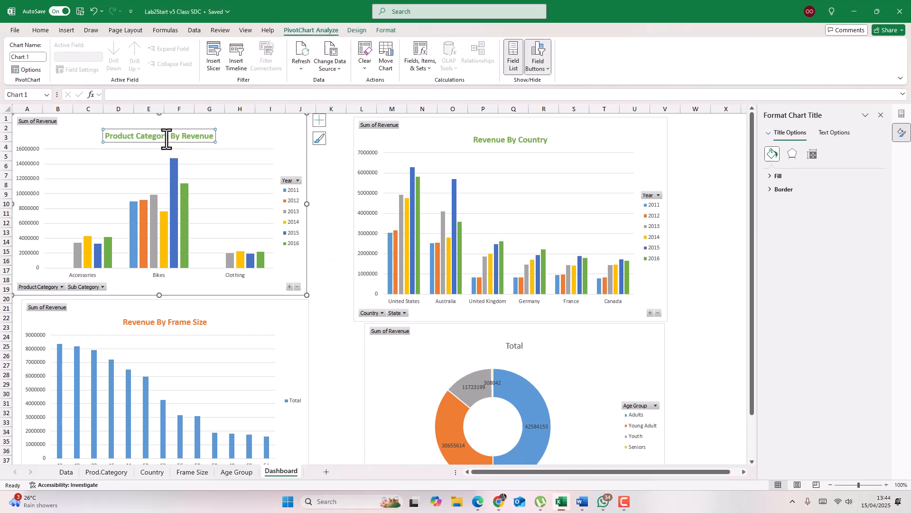
drag(172, 138, 218, 139)
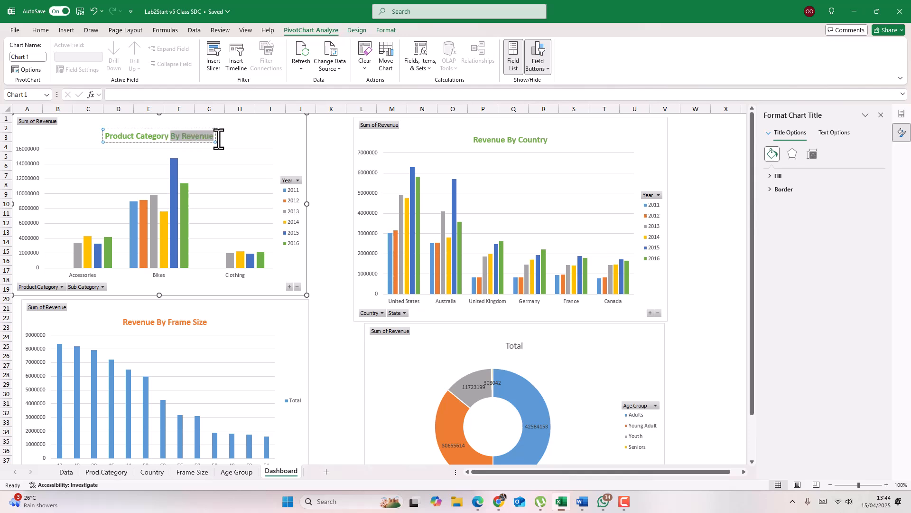
key(BackSpace)
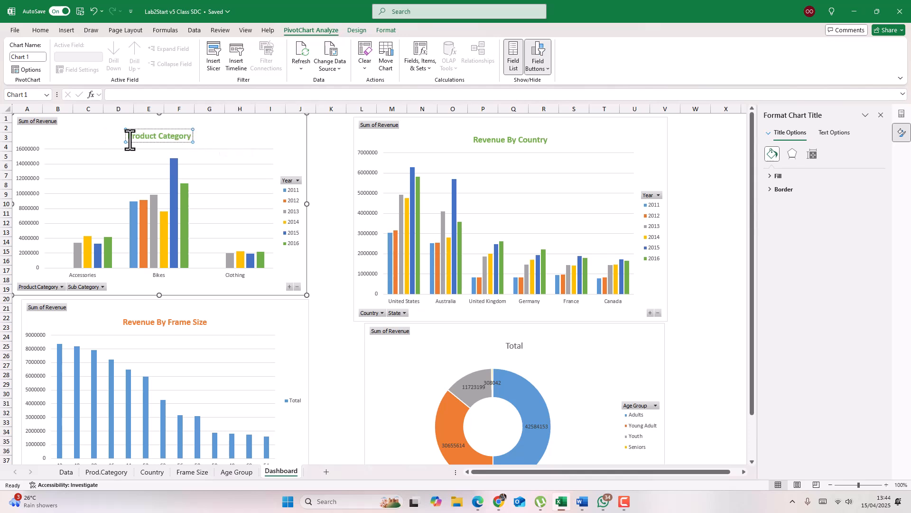
text(Yearly )
text(Sales )
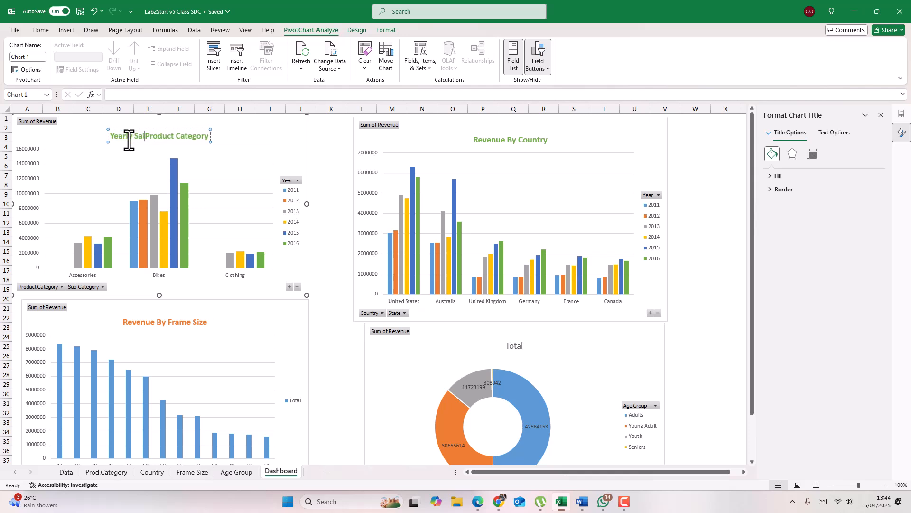
text(by)
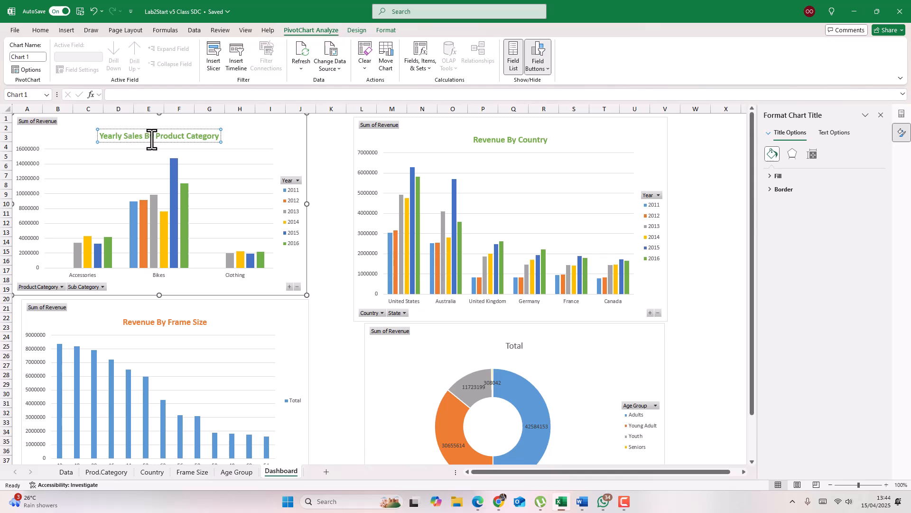
Change the country chart's title to "Yearly Sales By Country", reusing the product category title's wording, and set the whole title to size 14.
drag(155, 138, 98, 138)
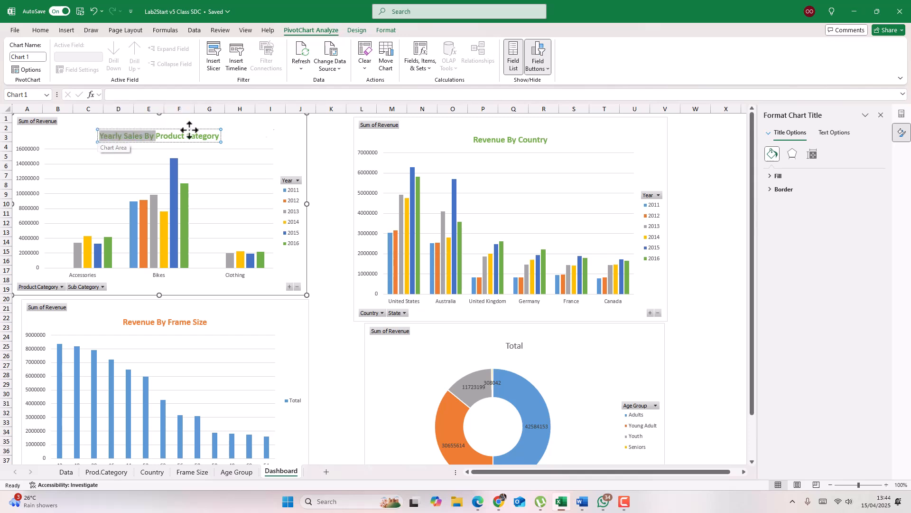
click(515, 140)
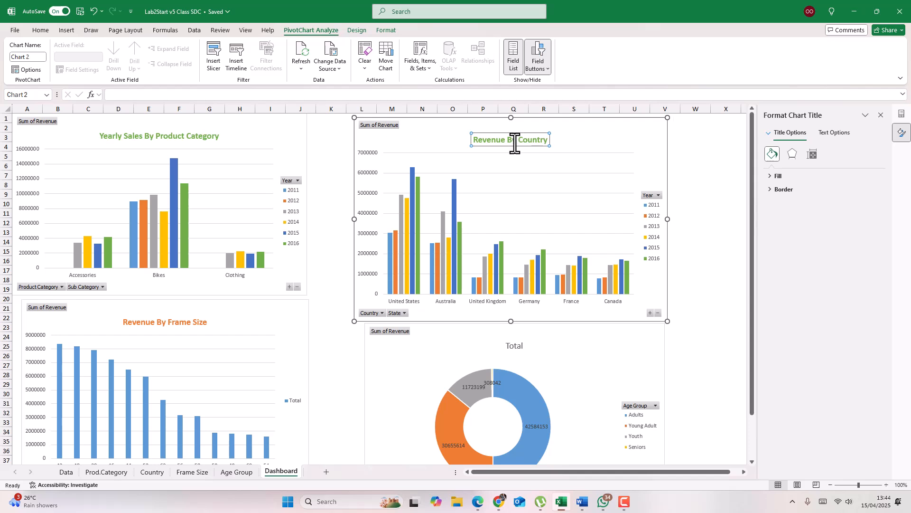
drag(517, 141, 464, 142)
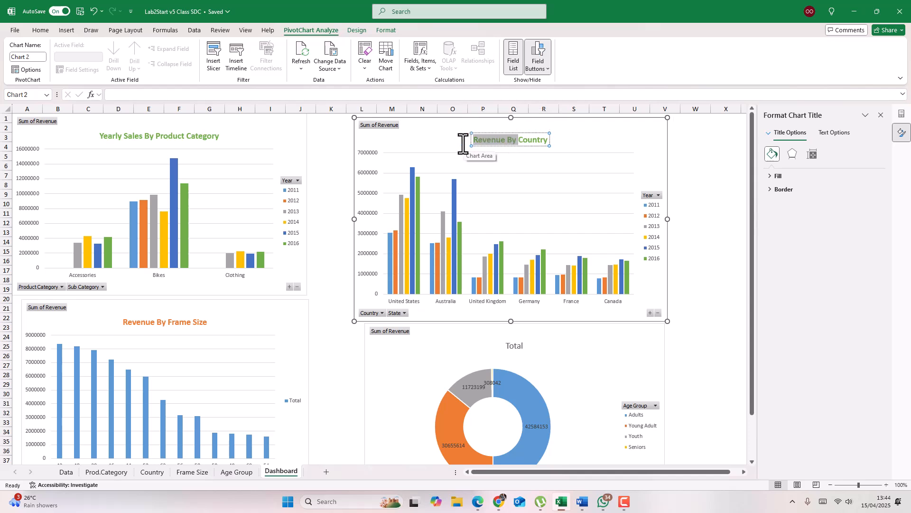
key(ctrl+v)
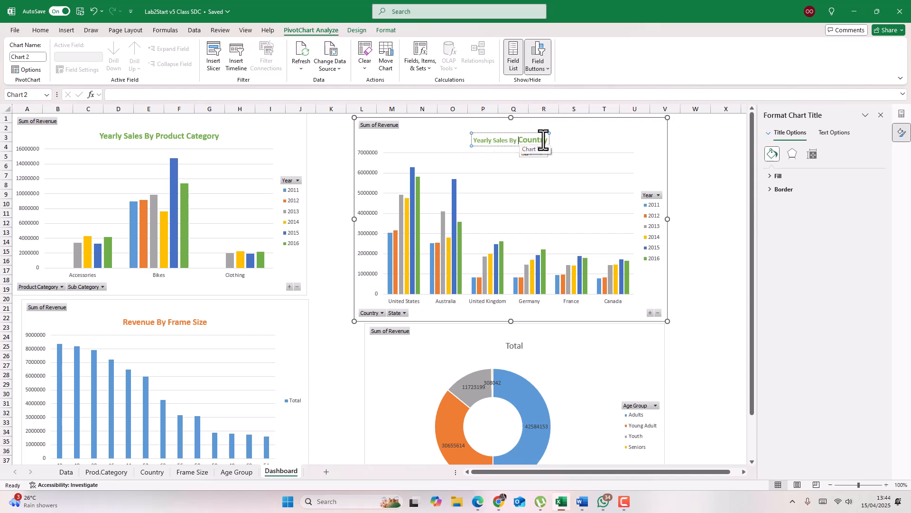
drag(546, 140, 473, 139)
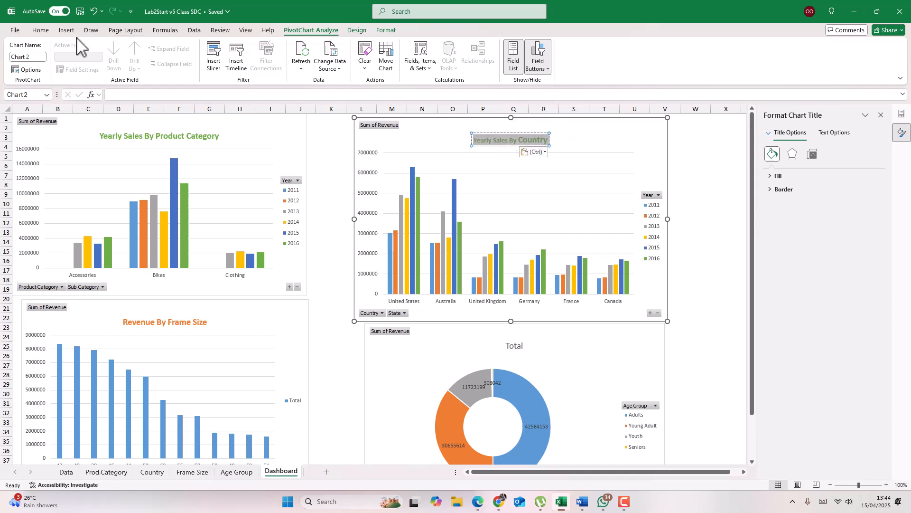
click(45, 31)
click(167, 49)
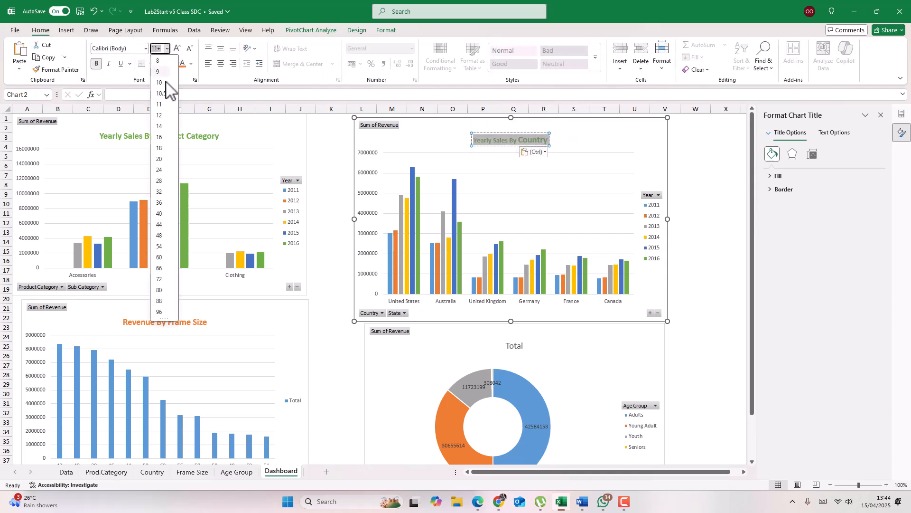
click(166, 135)
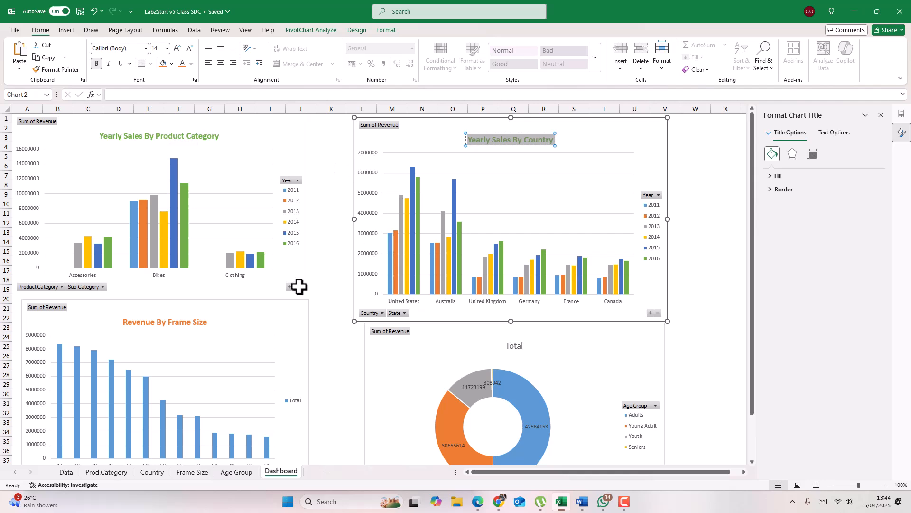
Change the frame size chart's title to "Sales By Frame Size".
click(235, 319)
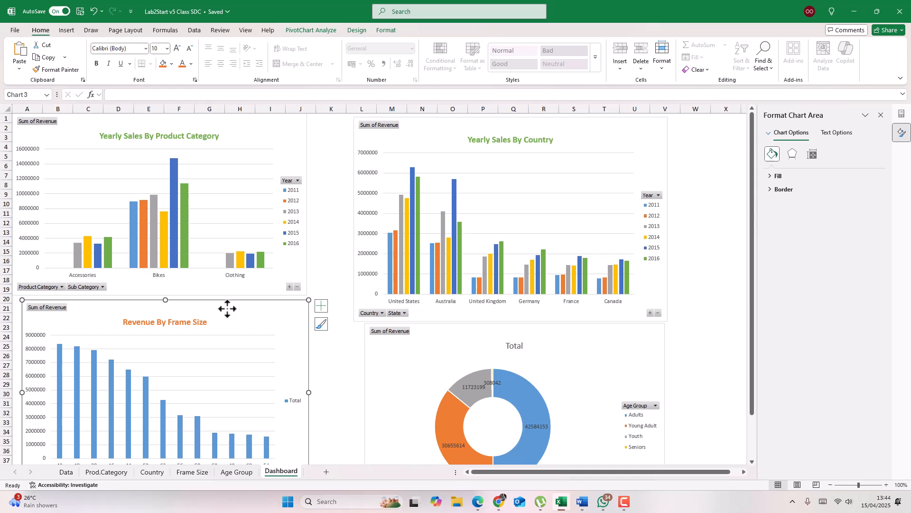
double_click(163, 322)
drag(154, 322, 115, 320)
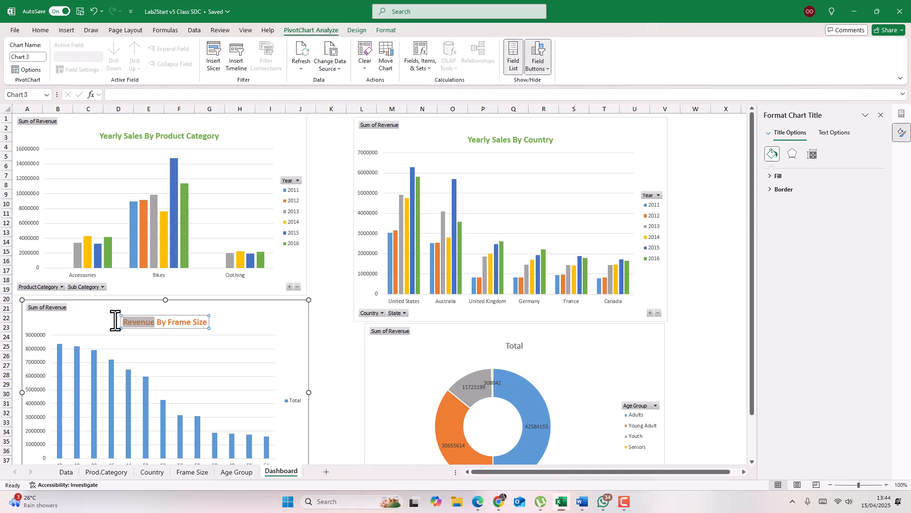
text(Sales)
Replace the doughnut chart's title with "Sales By Age Group".
click(524, 347)
click(523, 348)
click(522, 348)
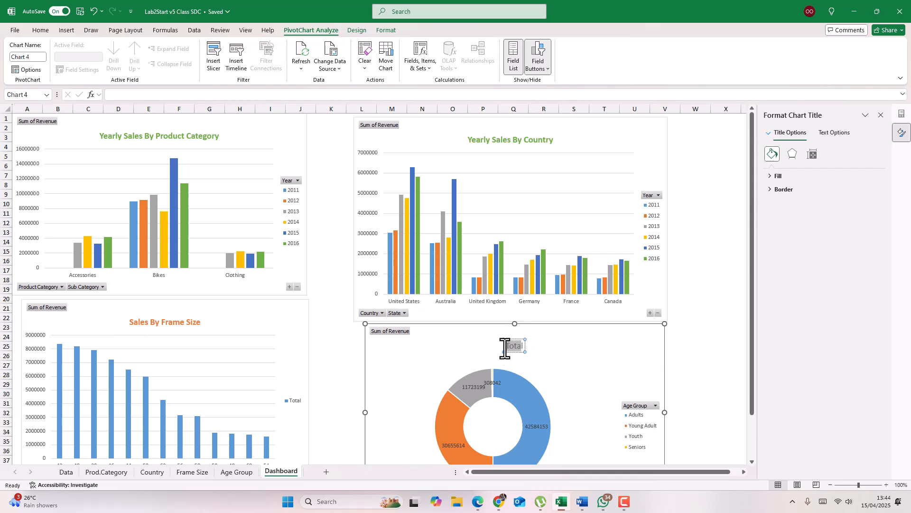
text(Sales By Age Group)
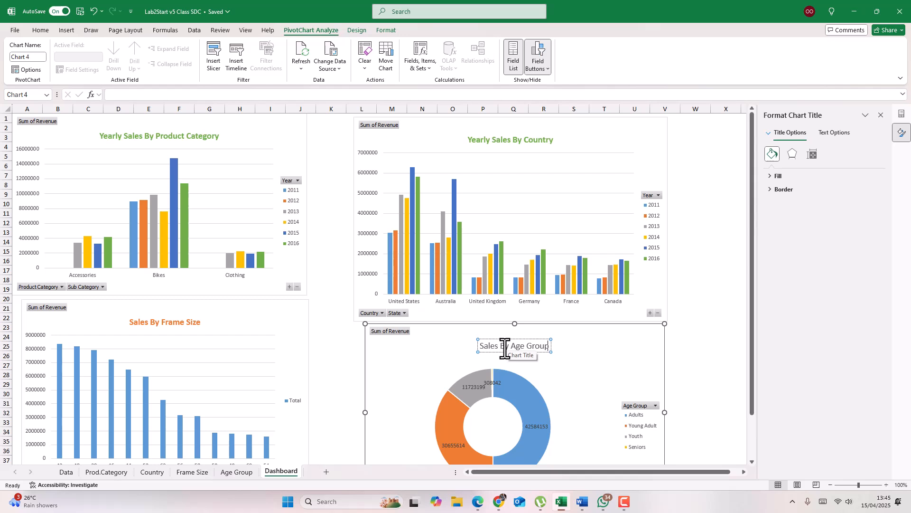
Make the Sales By Age Group title bold and color it dark orange-brown.
drag(480, 346, 547, 349)
click(41, 30)
click(97, 64)
click(191, 64)
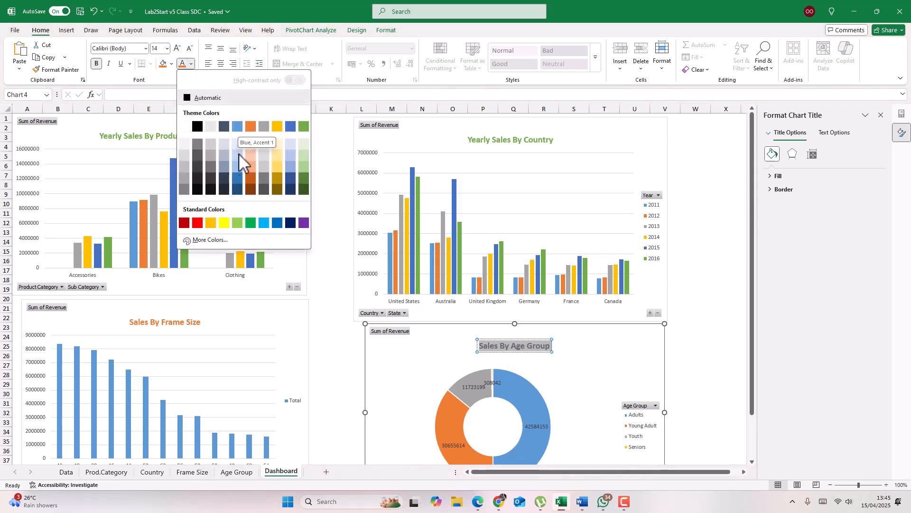
click(251, 189)
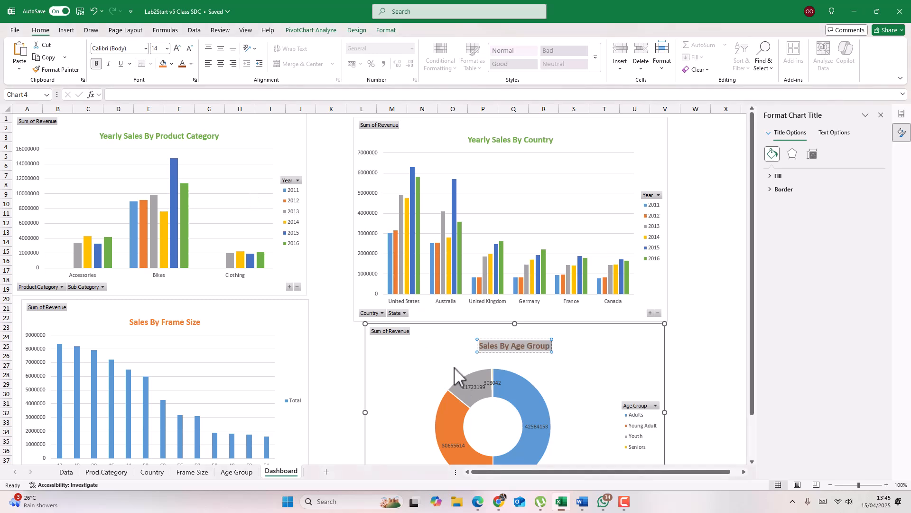
click(446, 358)
Recolor the Yearly Sales By Country title dark gold.
click(541, 138)
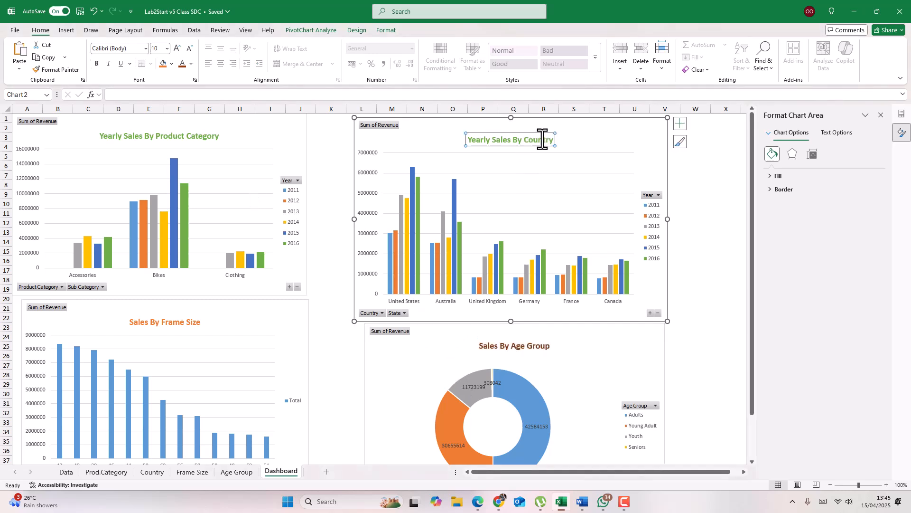
drag(549, 142, 392, 110)
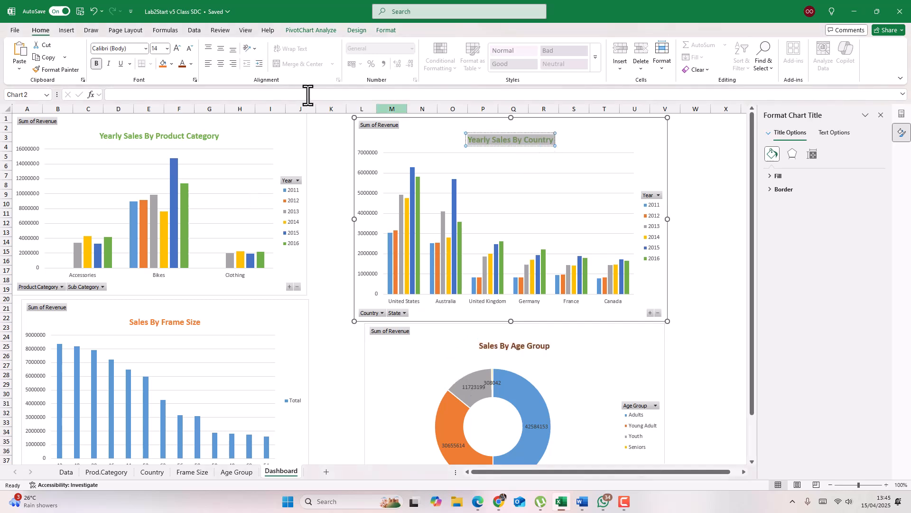
click(191, 64)
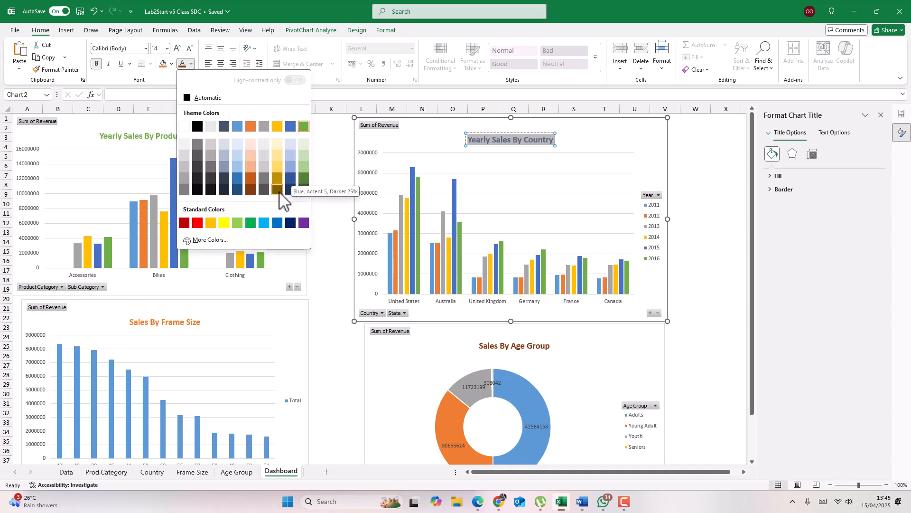
key(Escape)
click(588, 138)
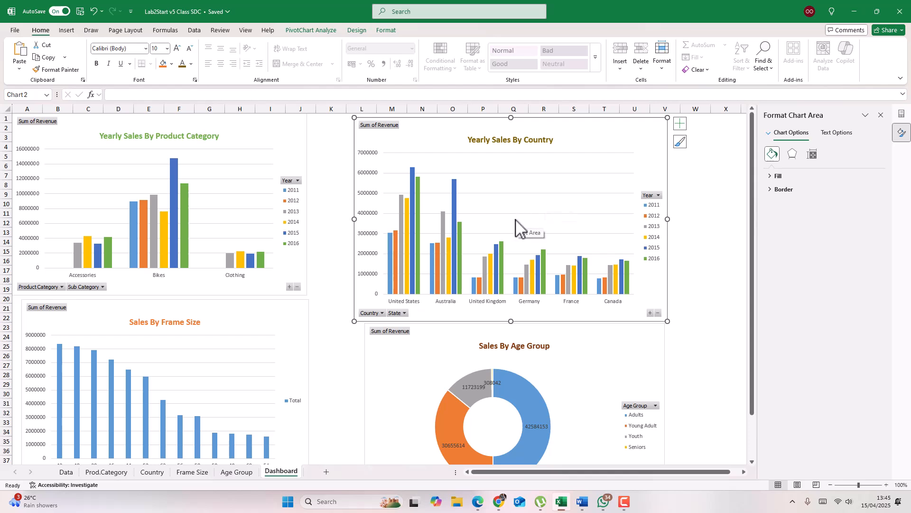
Shift the country and age group charts left to column K, closer to the product category and frame size charts.
drag(564, 132, 544, 132)
drag(563, 334, 535, 337)
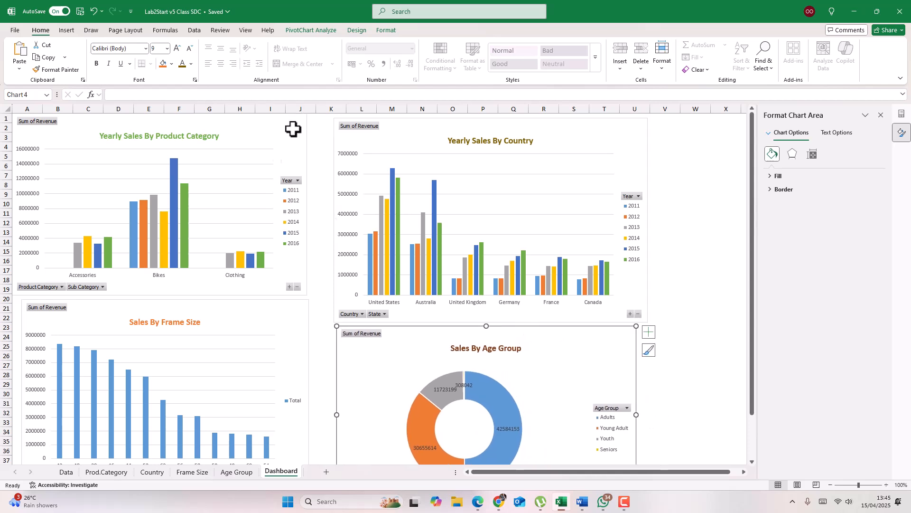
Insert slicers from the product category chart for Year, Age Group, Customer Gender, Country, Product Category, Sub Category and Frame Size.
click(267, 127)
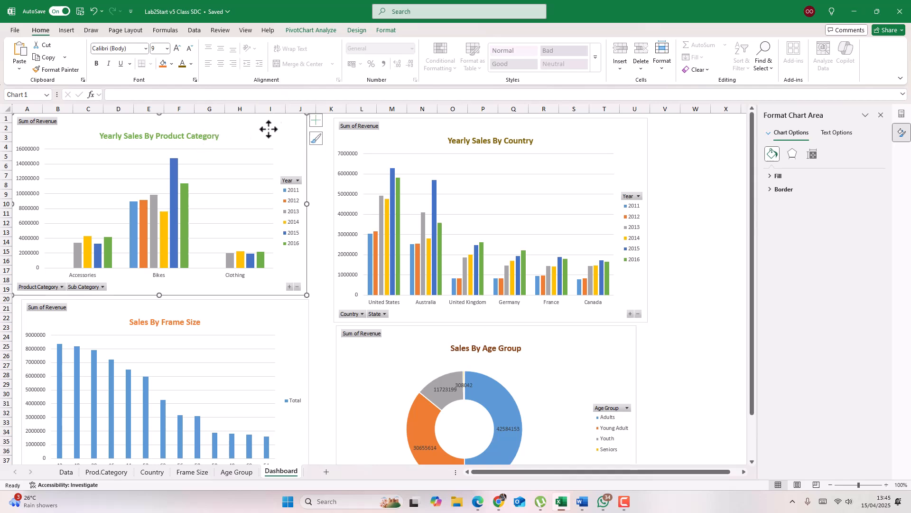
click(313, 30)
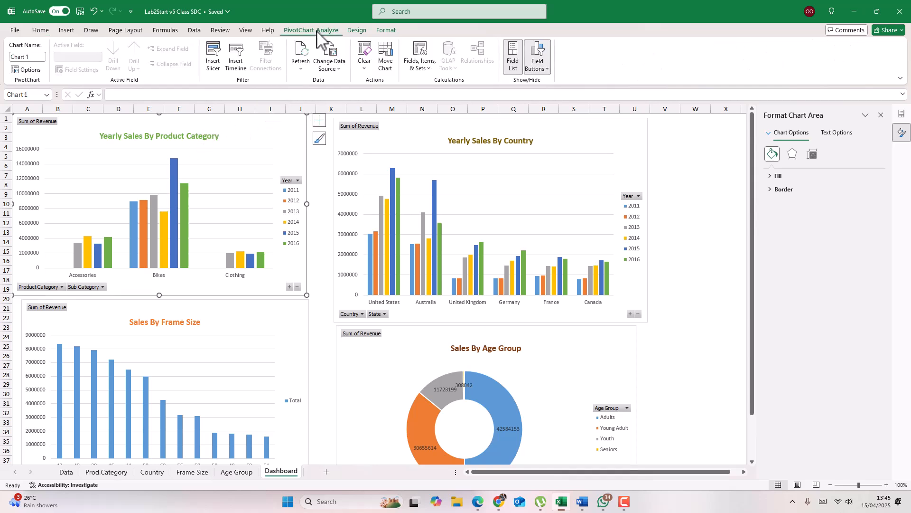
click(215, 62)
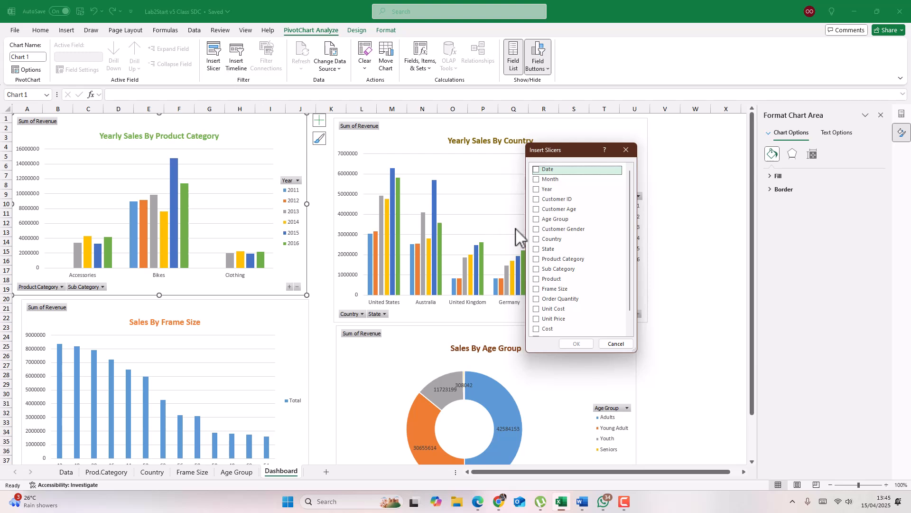
click(538, 219)
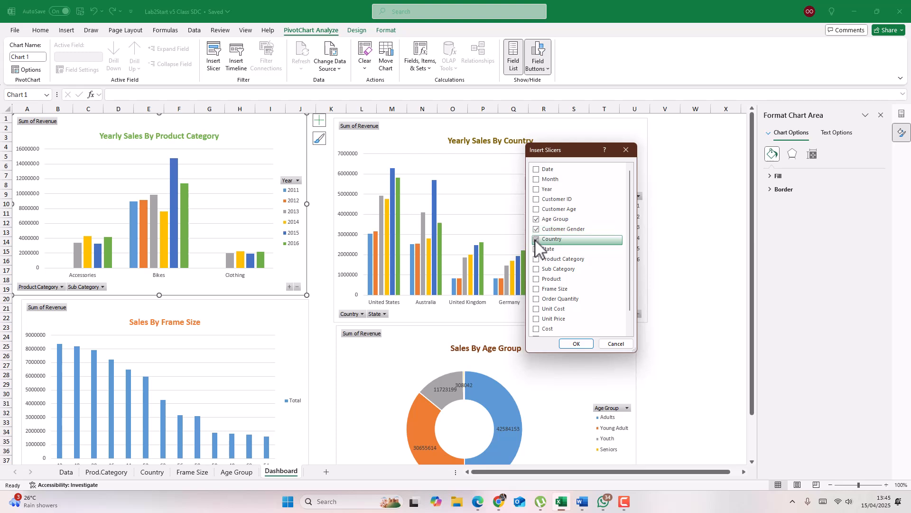
click(538, 269)
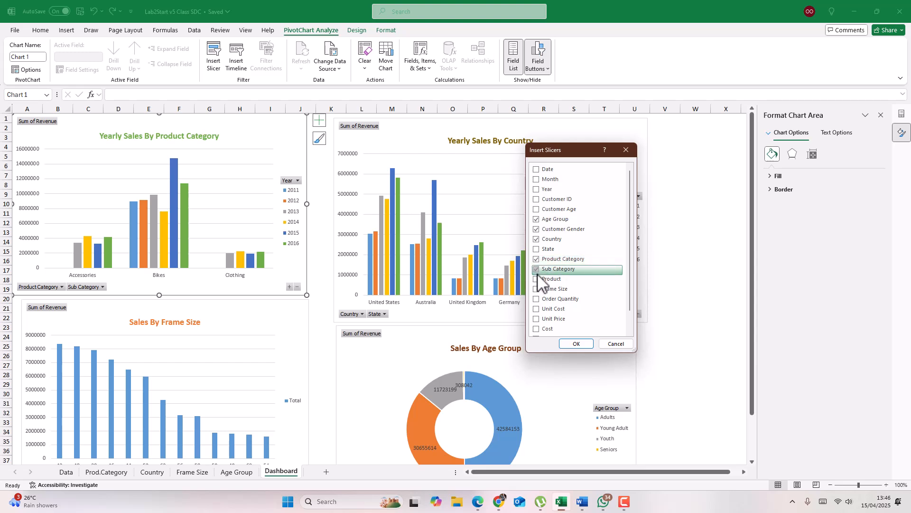
click(538, 289)
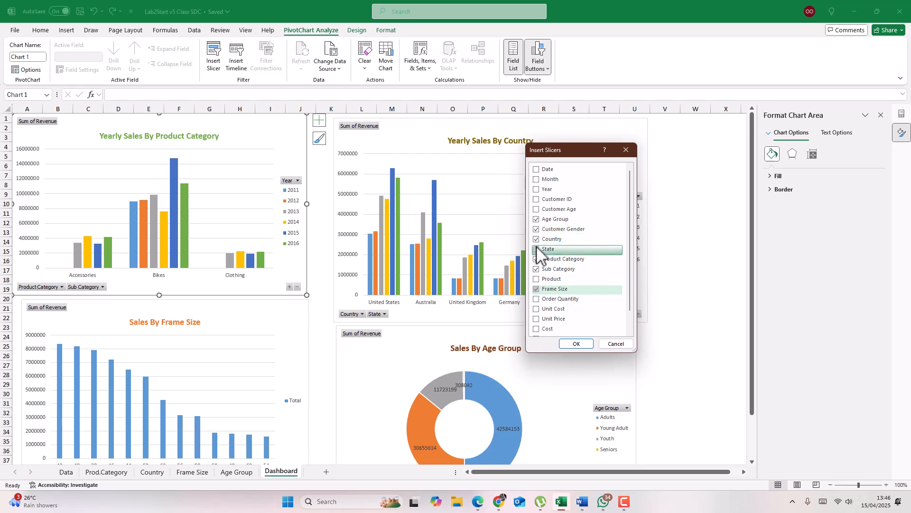
click(540, 190)
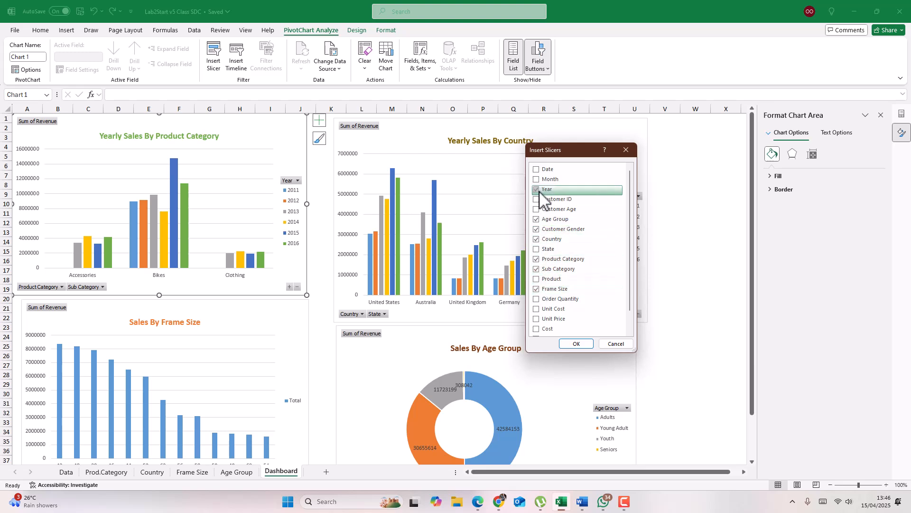
click(579, 344)
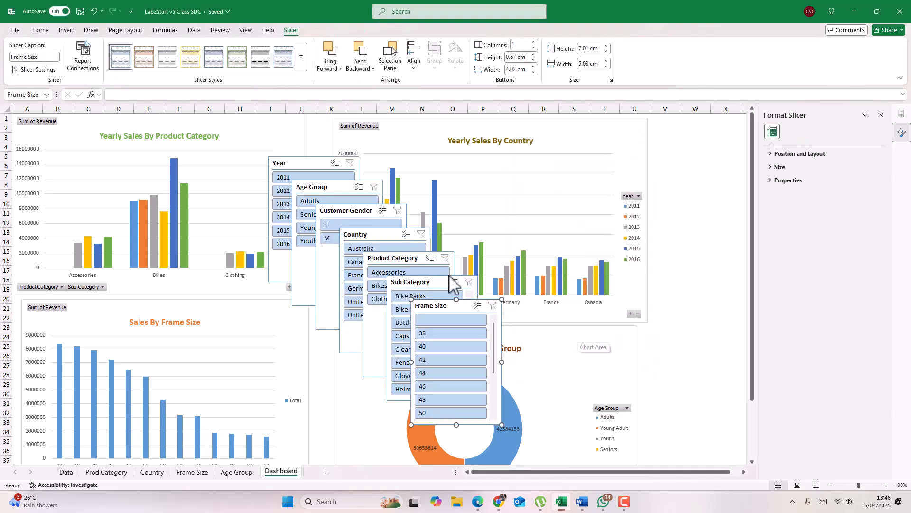
Move the Year slicer to column V beside the country chart, close the formatting pane and shorten the slicer to about 5.4 cm.
drag(314, 166, 699, 124)
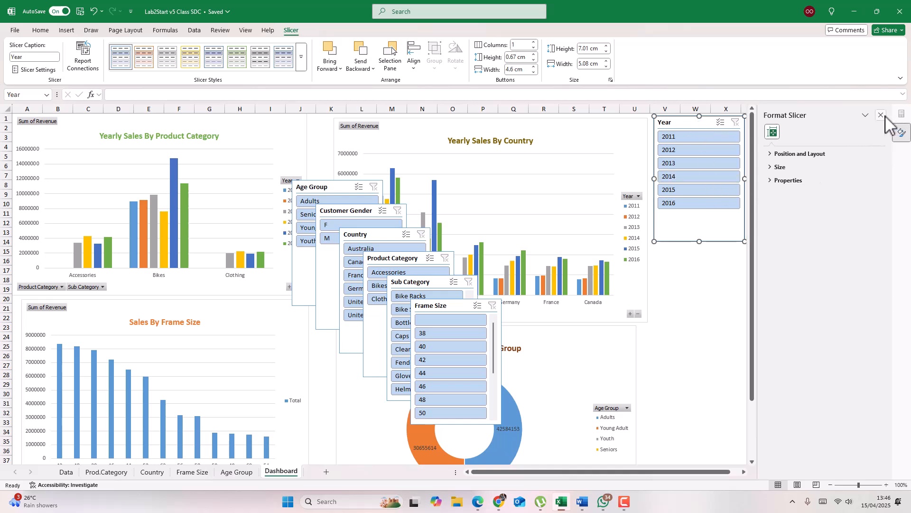
click(882, 115)
drag(696, 223, 695, 208)
Place the Frame Size slicer beside the Year slicer and shorten both to matching heights of about 4.9 cm.
click(453, 307)
drag(454, 307, 787, 142)
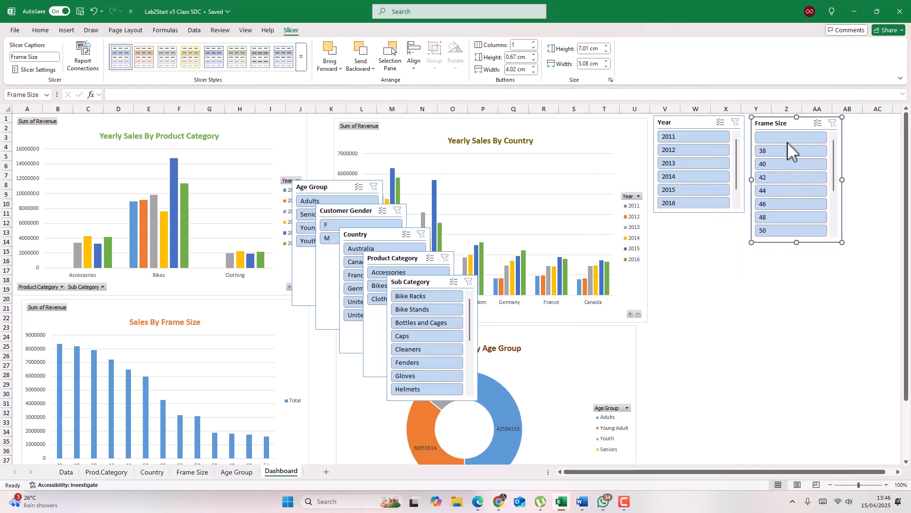
drag(797, 243, 795, 204)
click(695, 210)
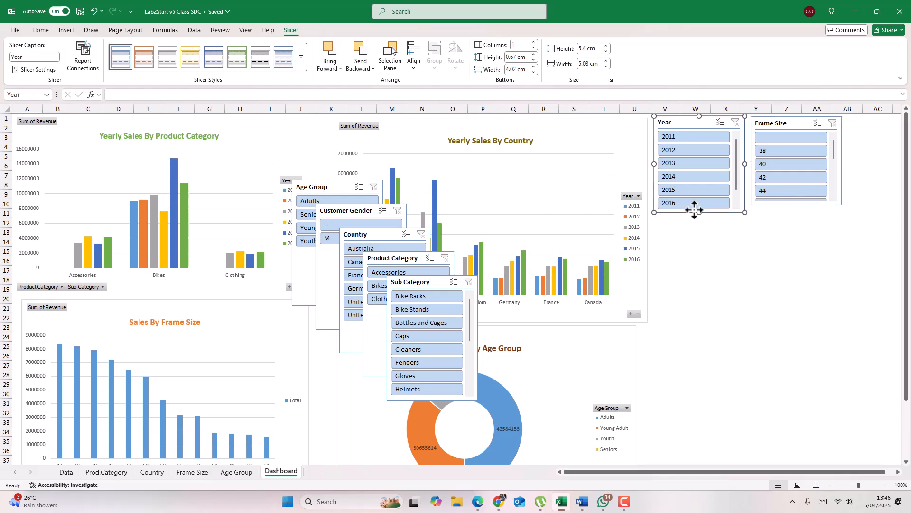
drag(697, 215, 698, 204)
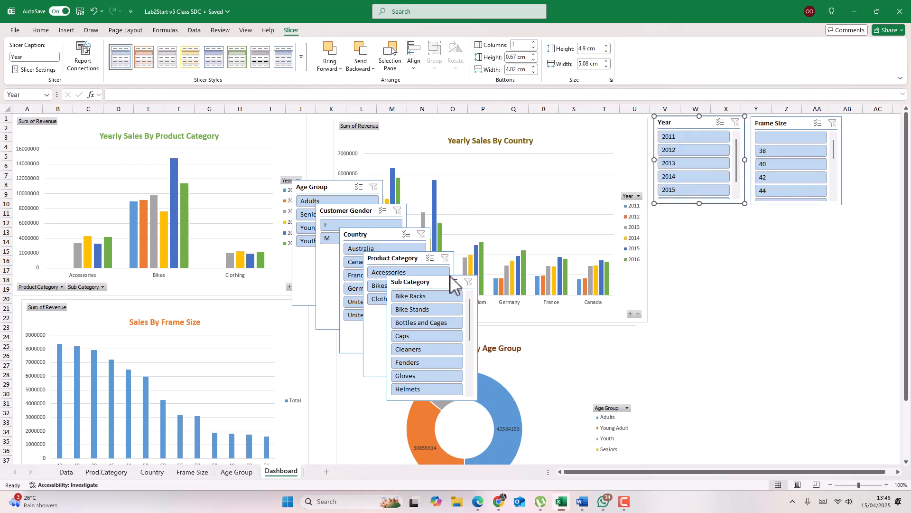
Place the Sub Category slicer under Year and the Product Category slicer under Frame Size, shortening each to roughly half its height.
drag(437, 283, 700, 210)
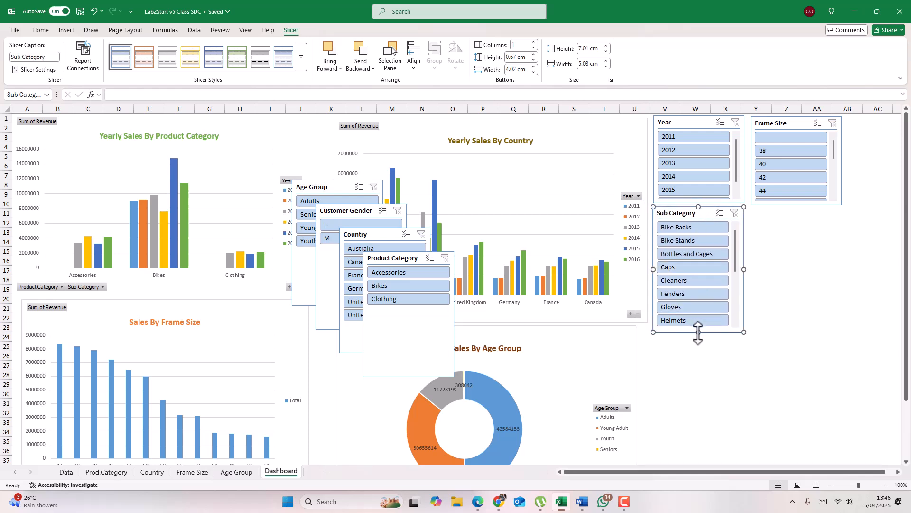
drag(698, 332, 698, 274)
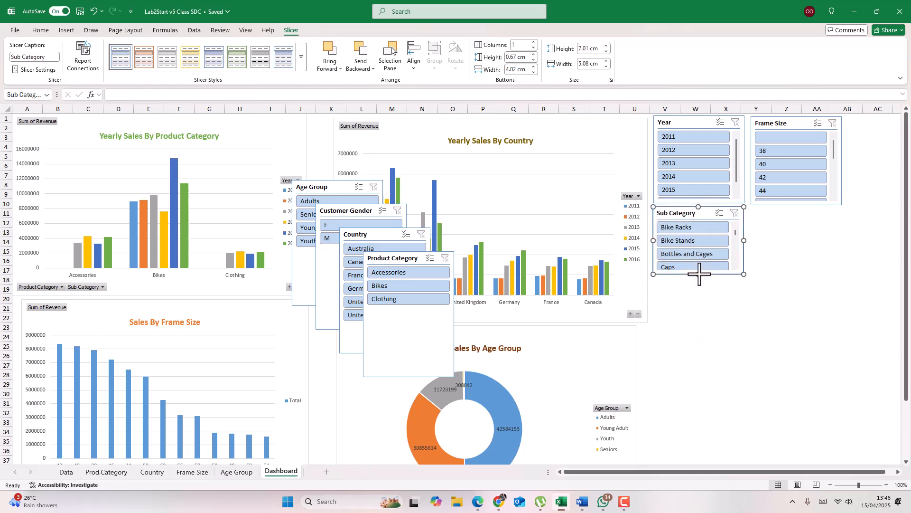
drag(409, 259, 798, 213)
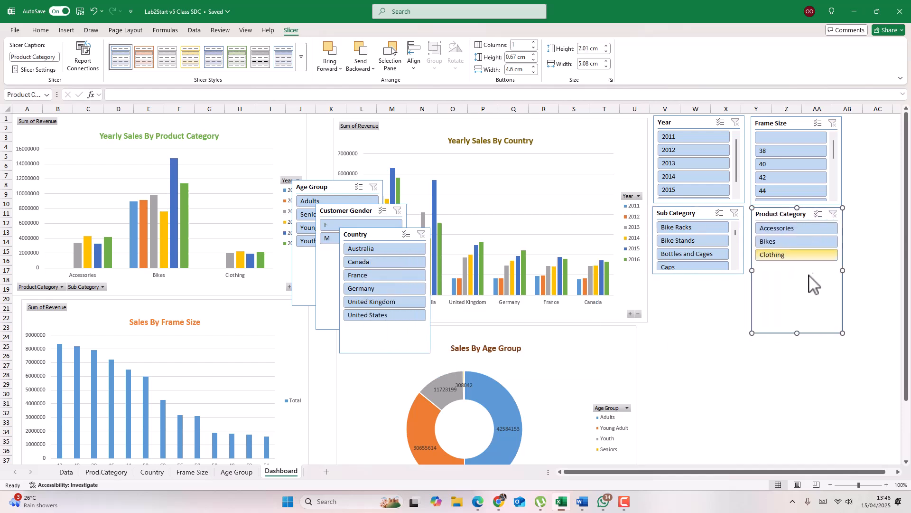
drag(799, 334, 798, 269)
Place the Country slicer under Sub Category and the Customer Gender slicer under Product Category, shortening Customer Gender to about 2.3 cm and Country slightly.
drag(385, 238, 699, 284)
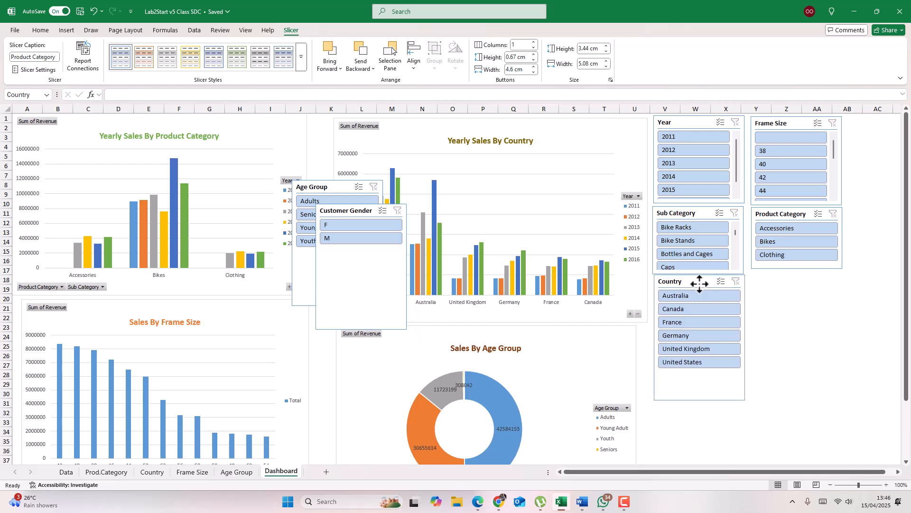
click(698, 362)
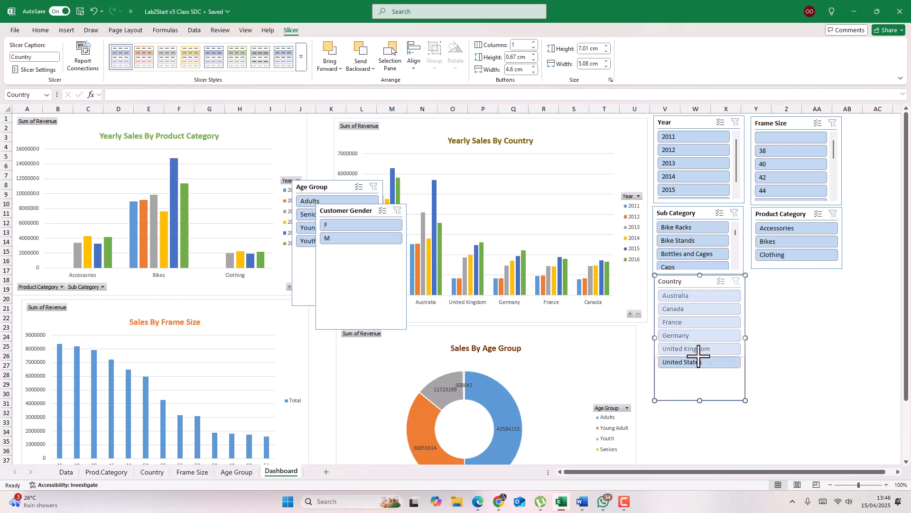
drag(699, 355, 698, 355)
drag(368, 214, 801, 280)
drag(798, 395, 798, 311)
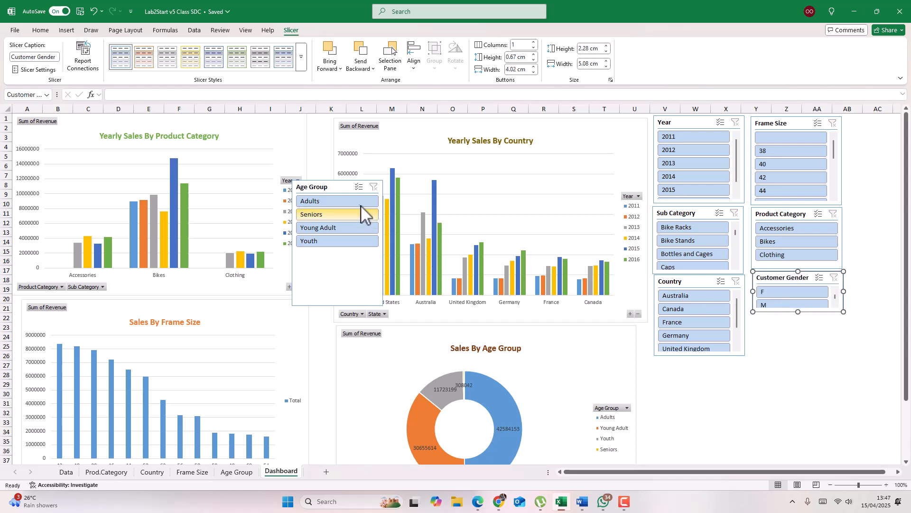
Place the Age Group slicer under Customer Gender with a small gap and shorten it to about 3.8 cm.
drag(336, 187, 800, 323)
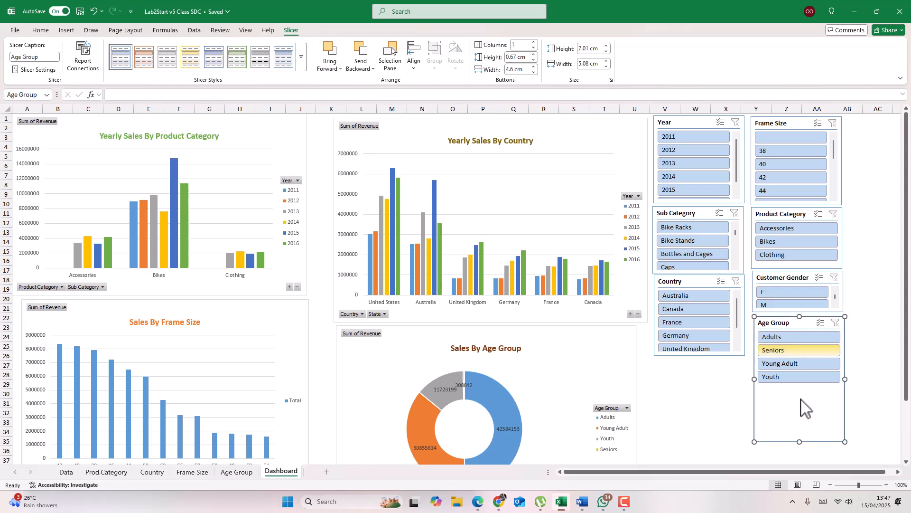
drag(800, 440, 799, 382)
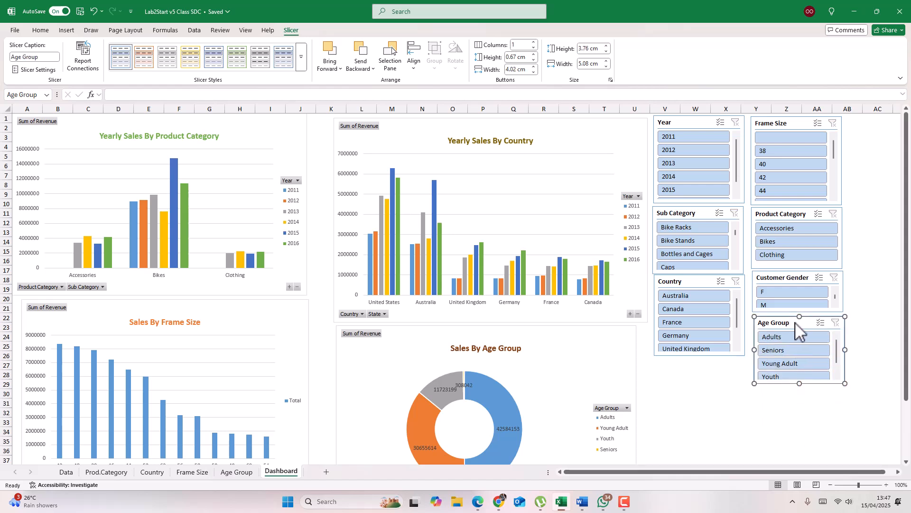
drag(796, 322, 796, 329)
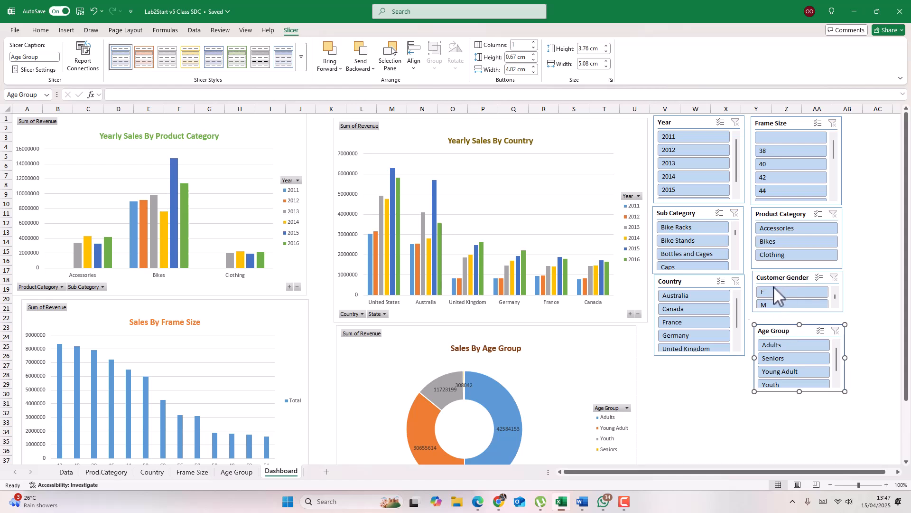
Clear the accidental United Kingdom filter and lengthen the Country slicer to about 5.7 cm.
click(698, 350)
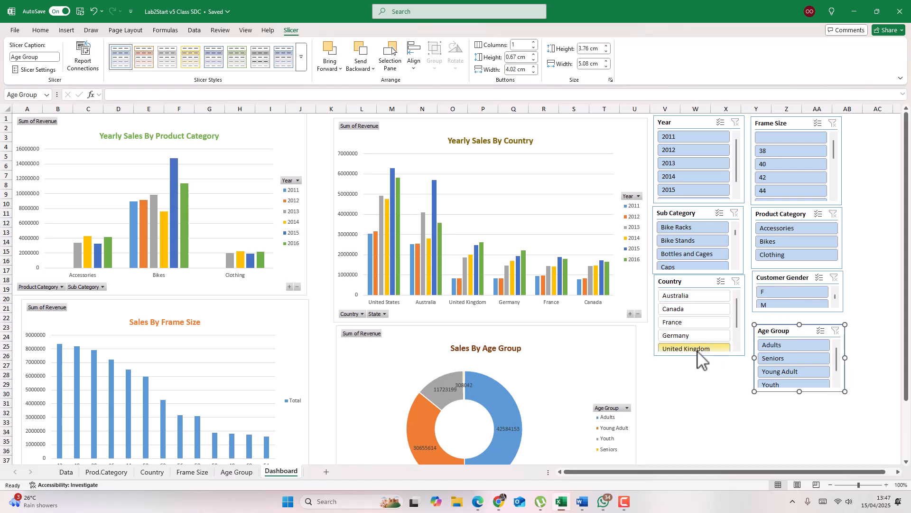
click(735, 282)
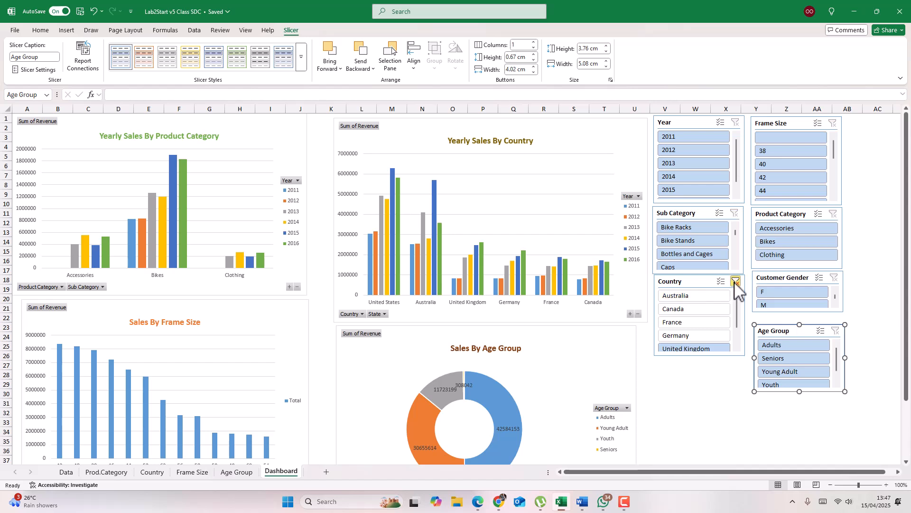
click(702, 283)
drag(700, 356, 700, 378)
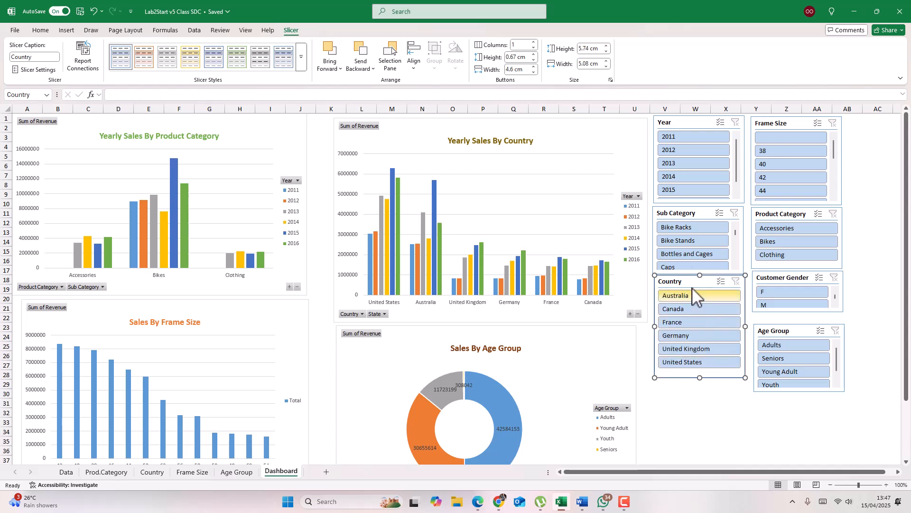
Shift the Country, Sub Category and Year slicers slightly down to space out their column evenly.
drag(692, 286, 692, 300)
drag(701, 212, 701, 219)
click(698, 125)
drag(697, 125, 697, 126)
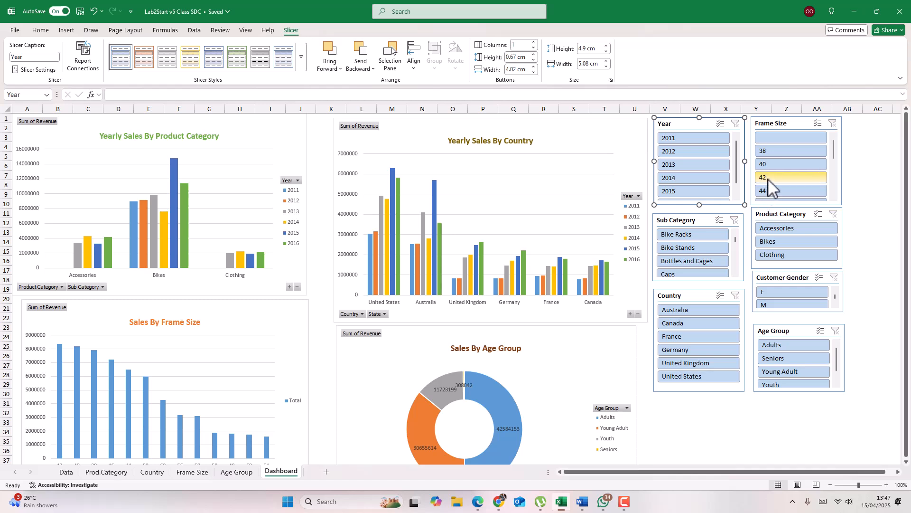
Test the Product Category slicer with Accessories, Bikes and Clothing and the Customer Gender slicer with M, clearing each filter.
click(777, 230)
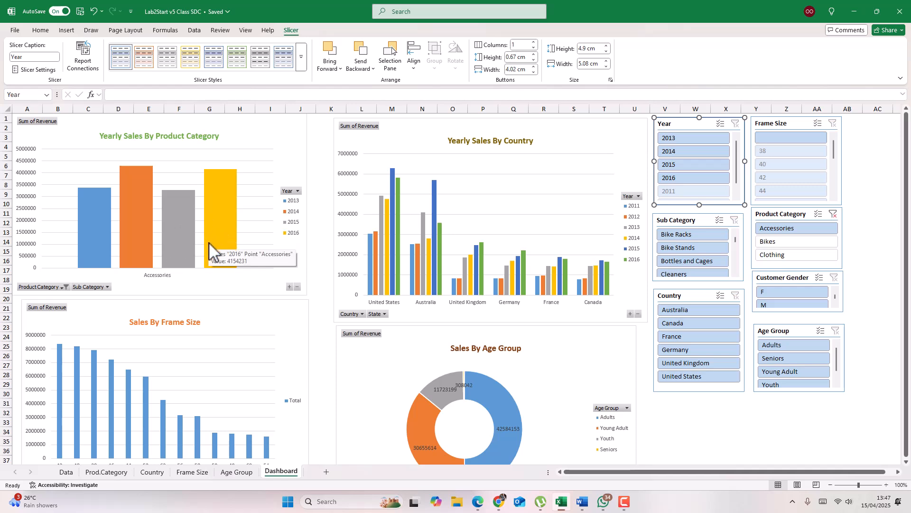
click(781, 242)
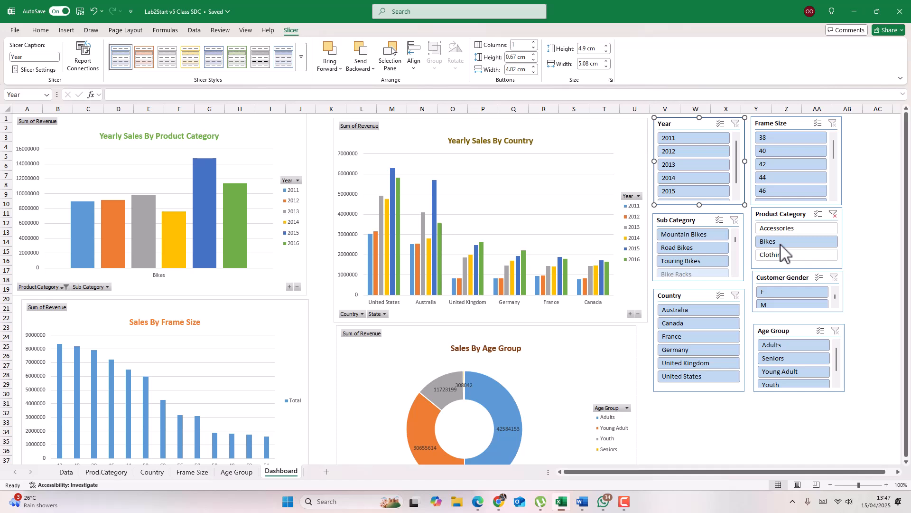
click(784, 256)
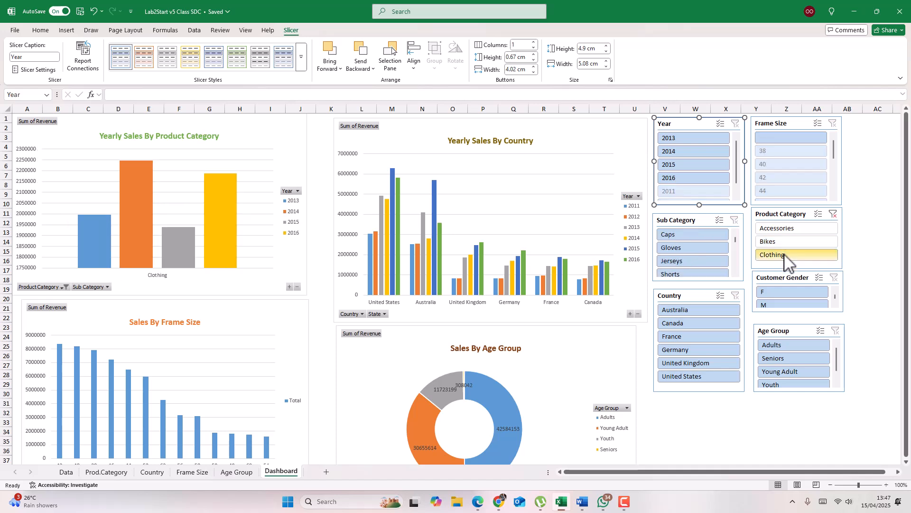
click(833, 214)
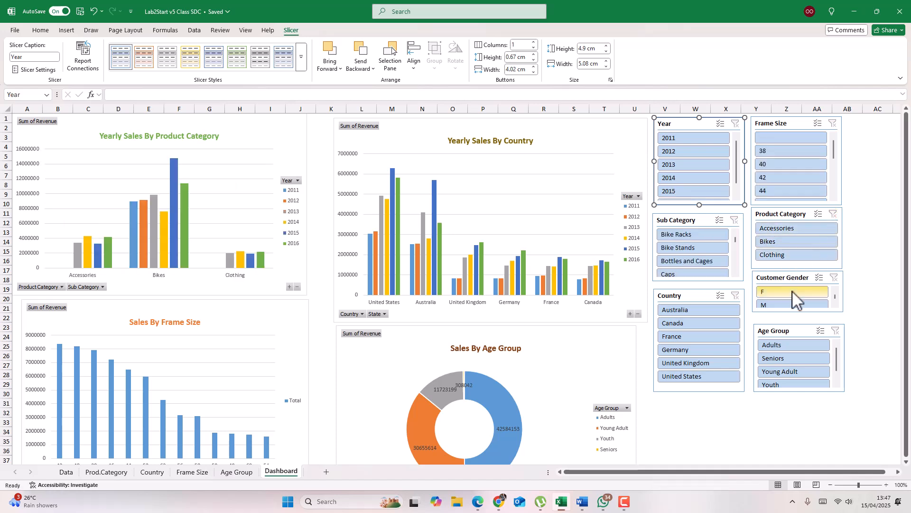
click(792, 305)
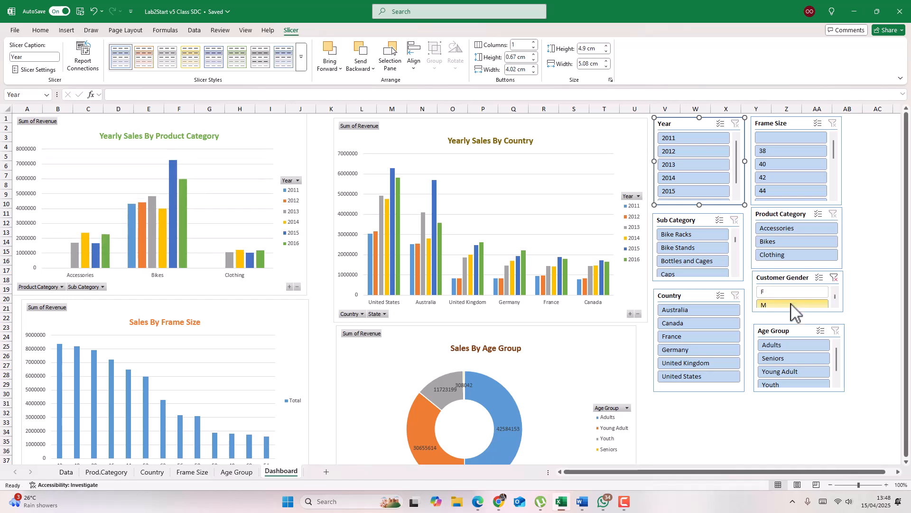
click(834, 278)
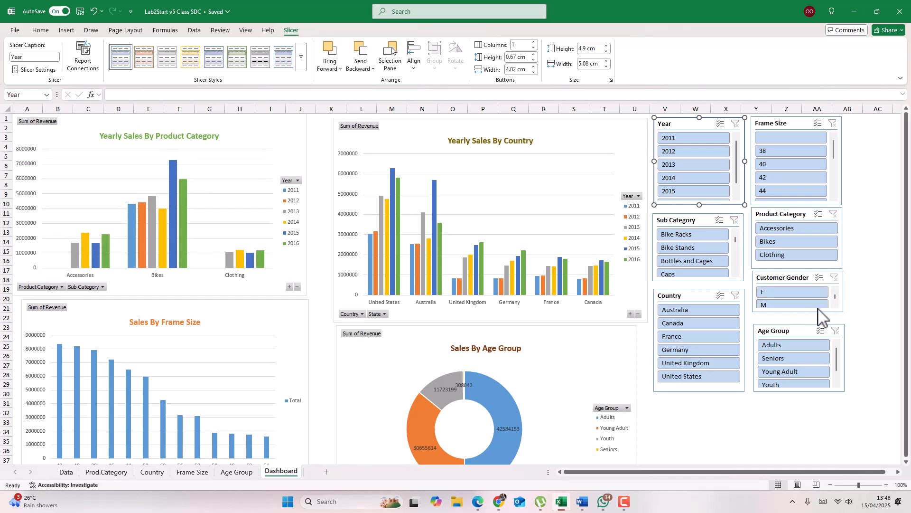
Test the Age Group slicer with Adults, Seniors, Young Adult and Youth, pick Australia as country and clear the Age Group filter.
click(798, 345)
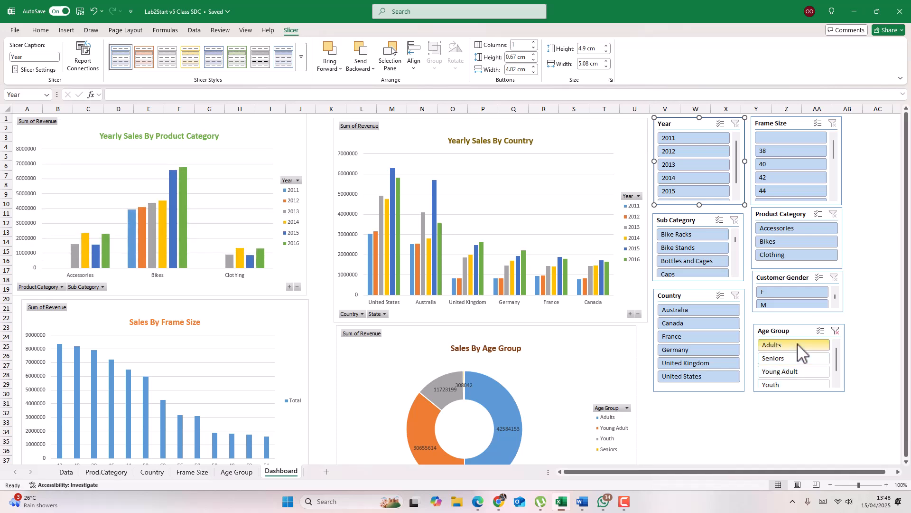
click(795, 360)
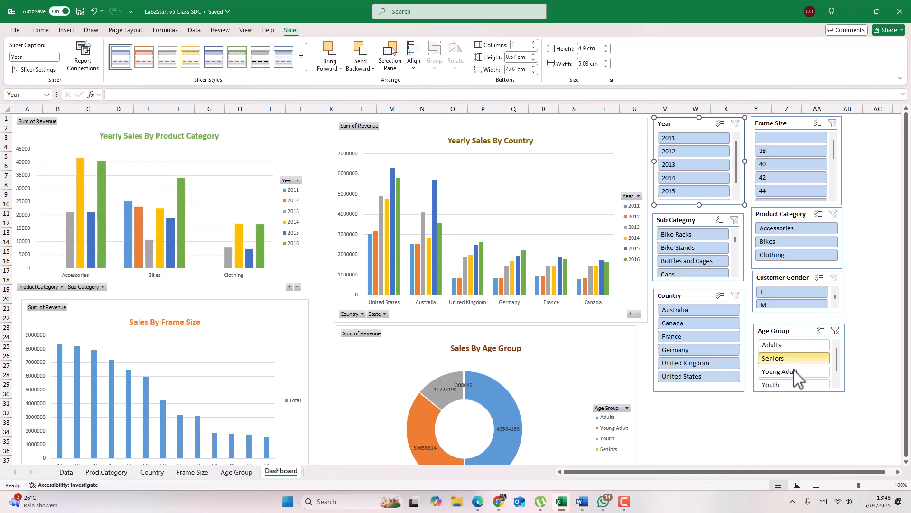
click(797, 373)
click(794, 385)
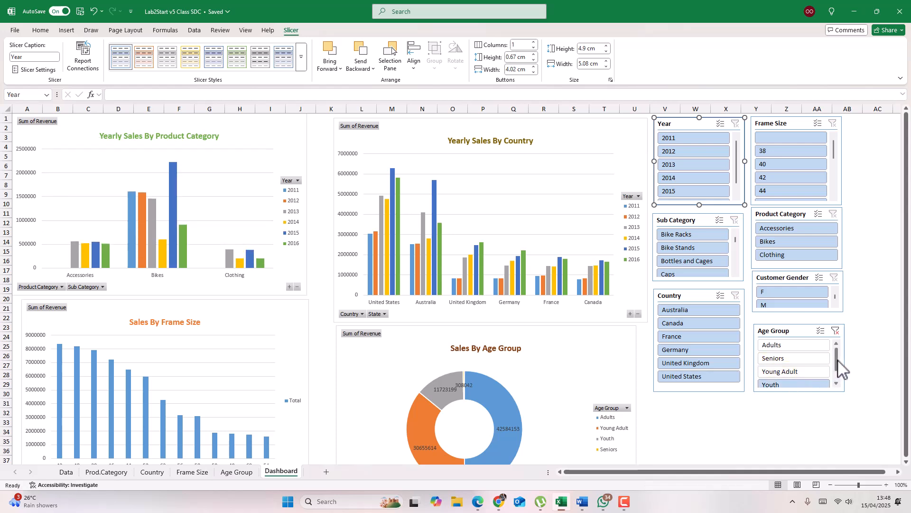
drag(838, 360, 837, 372)
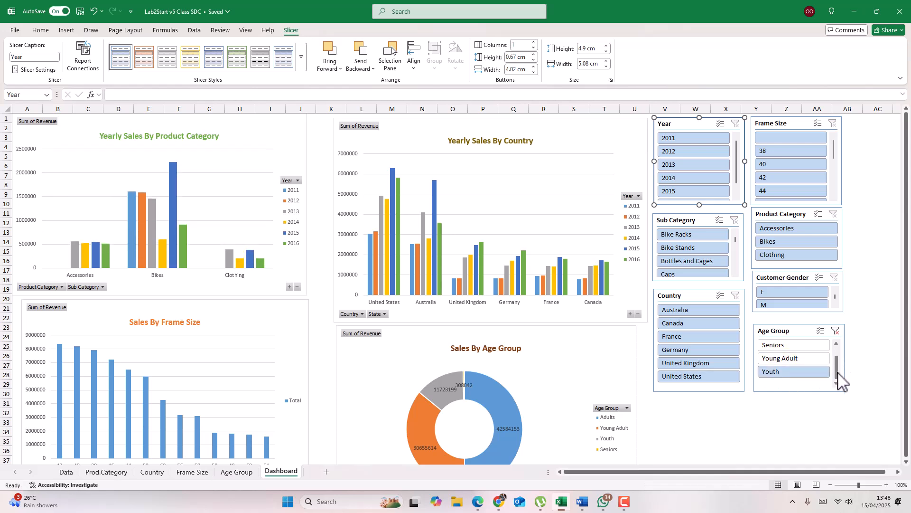
click(686, 310)
click(836, 331)
Filter by each country from Canada to United States in turn, then by the Bike Racks sub category and clear the Sub Category filter.
click(692, 325)
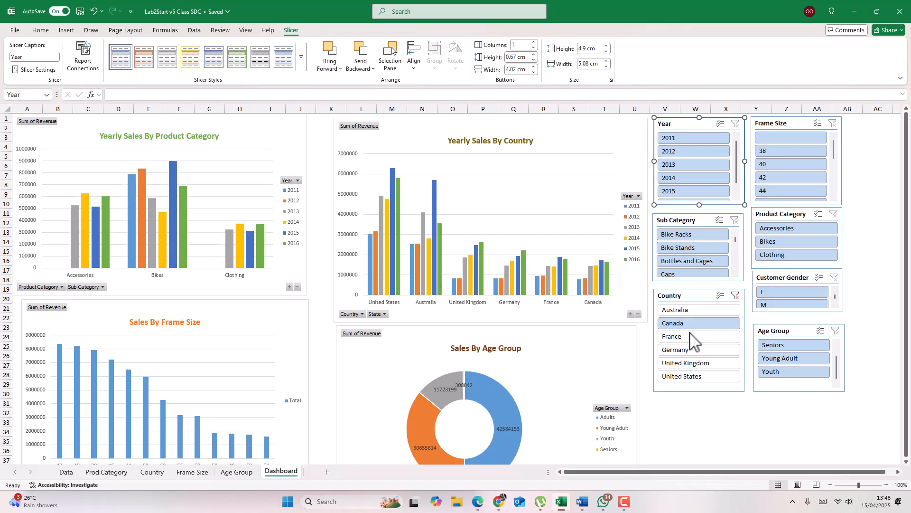
click(691, 337)
click(691, 350)
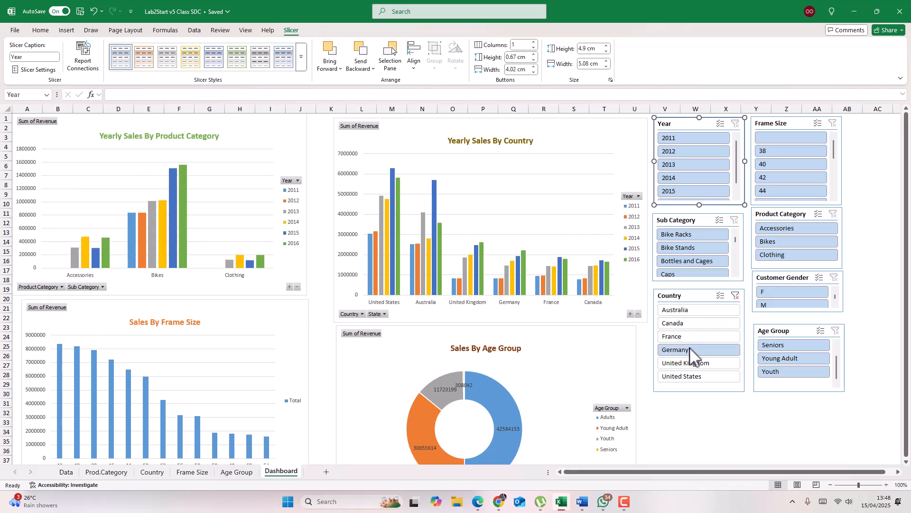
click(692, 364)
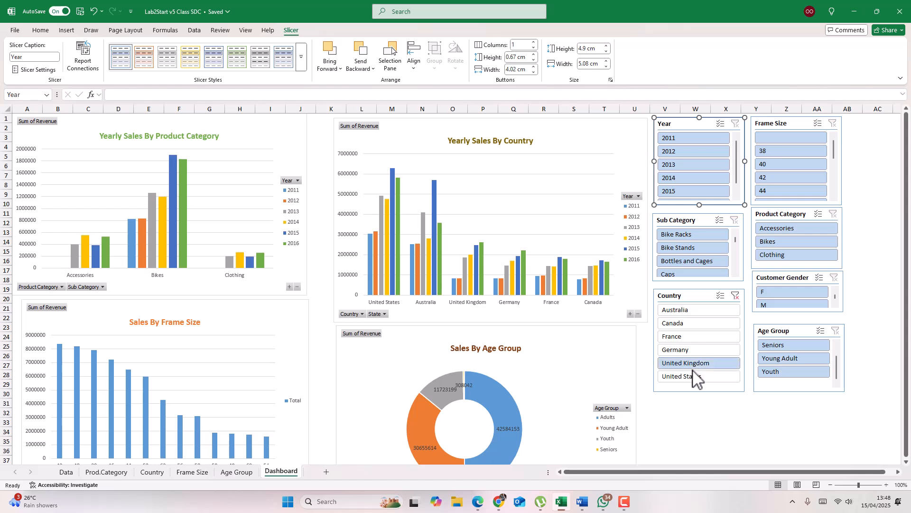
click(694, 376)
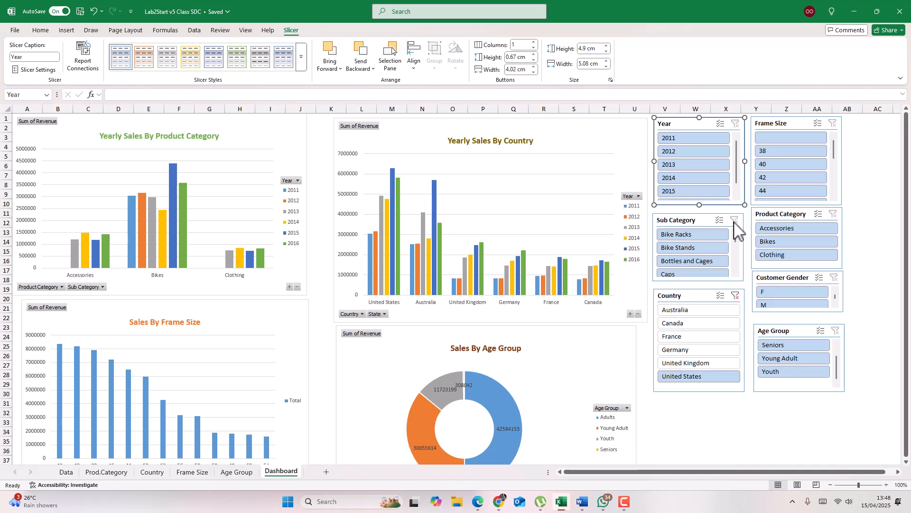
click(718, 239)
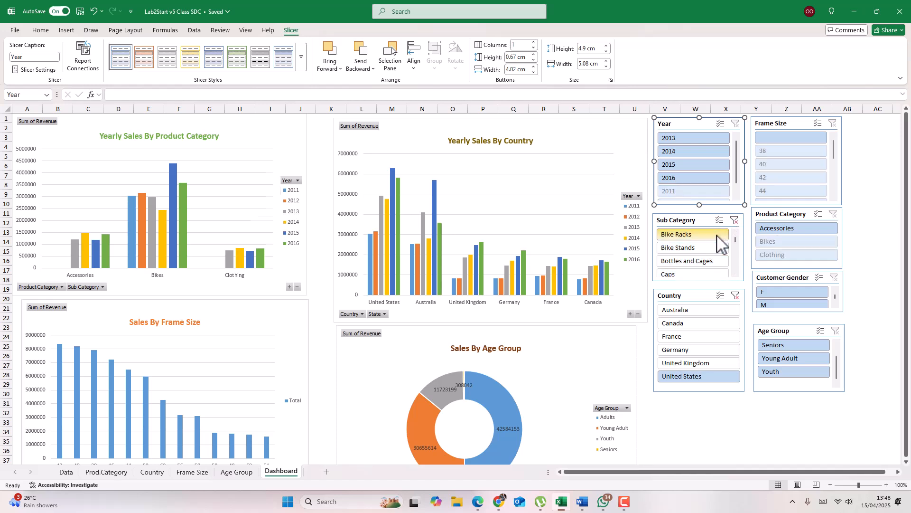
click(735, 220)
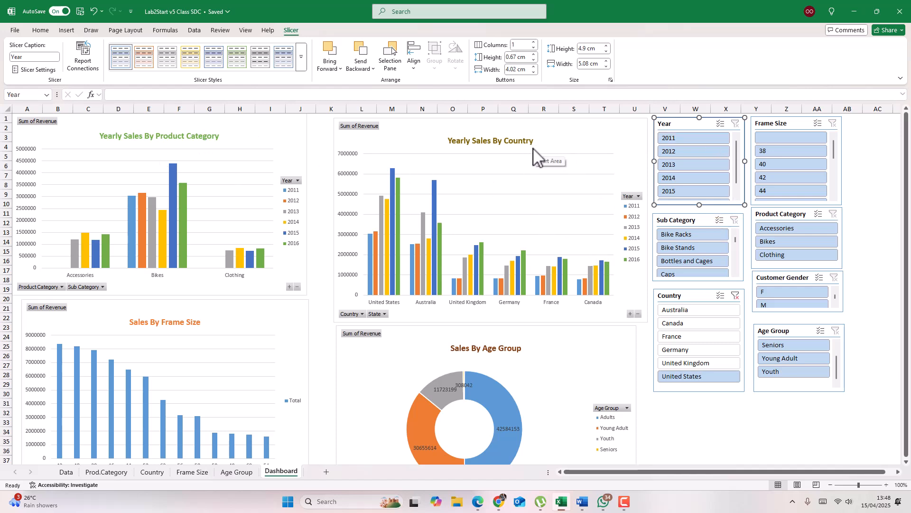
Connect the Yearly Sales By Country chart to the Age Group, Country, Customer Gender, Frame Size, Product Category and Sub Category slicers.
click(564, 137)
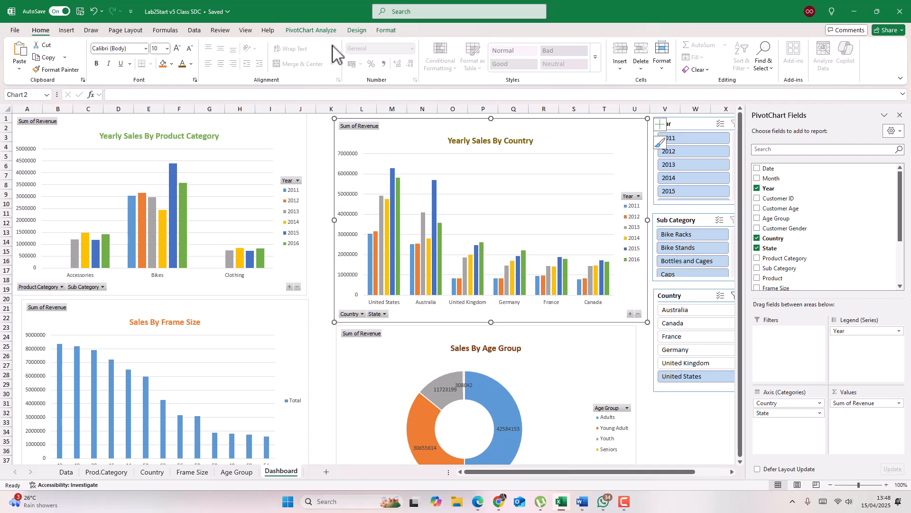
click(326, 31)
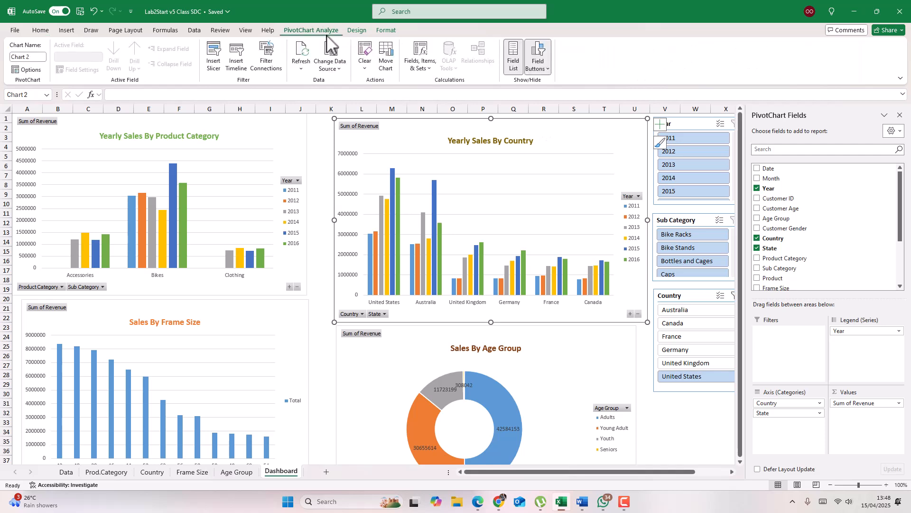
click(266, 60)
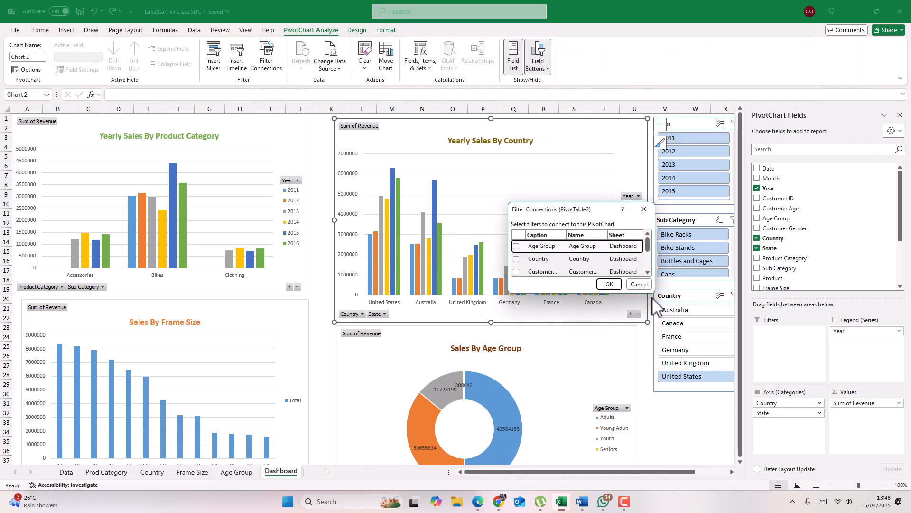
drag(580, 296, 580, 429)
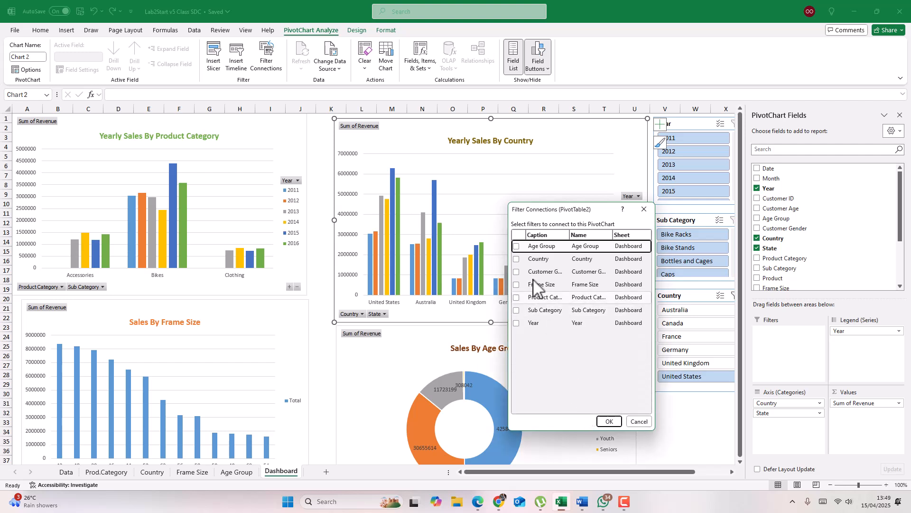
click(516, 246)
click(516, 259)
click(517, 272)
click(516, 284)
click(517, 297)
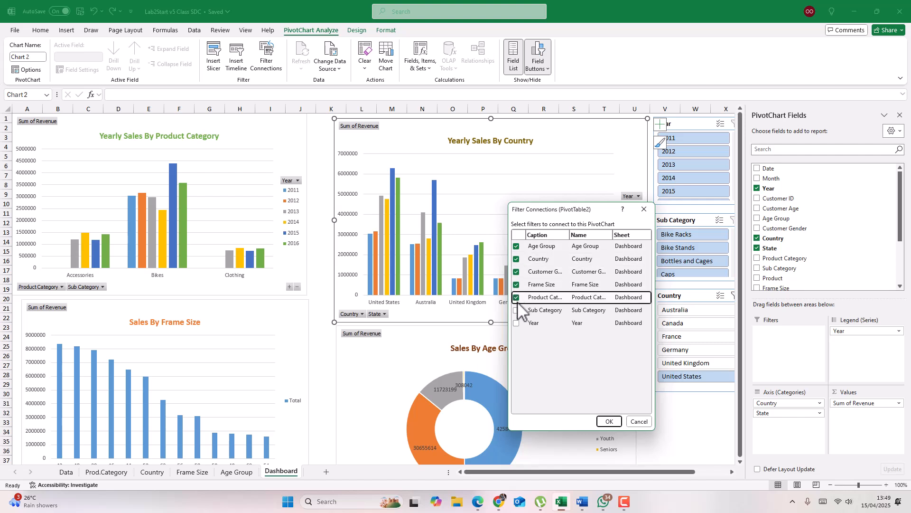
click(517, 310)
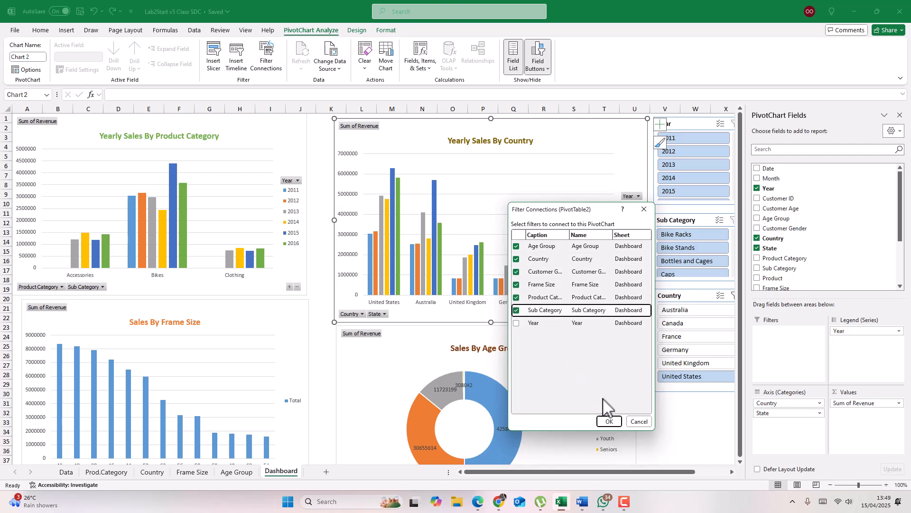
click(618, 422)
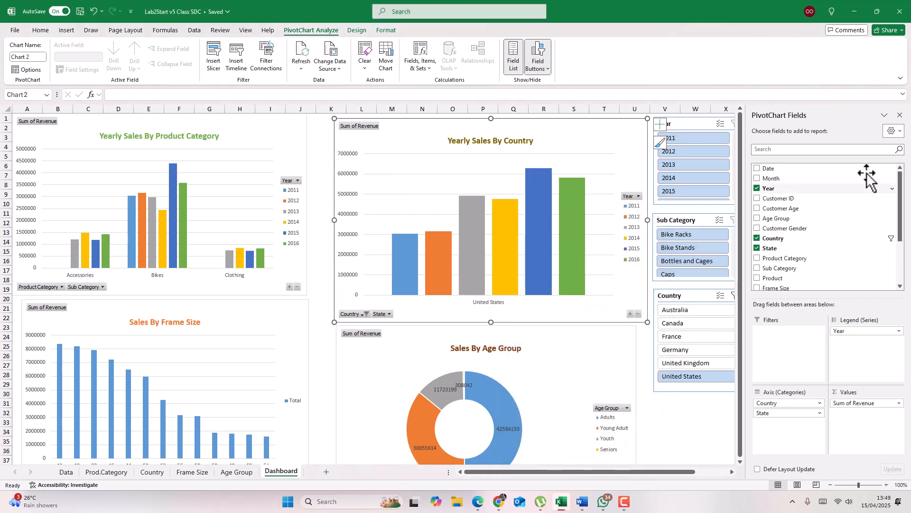
Close the PivotChart fields pane and clear the Country slicer's filter.
click(900, 115)
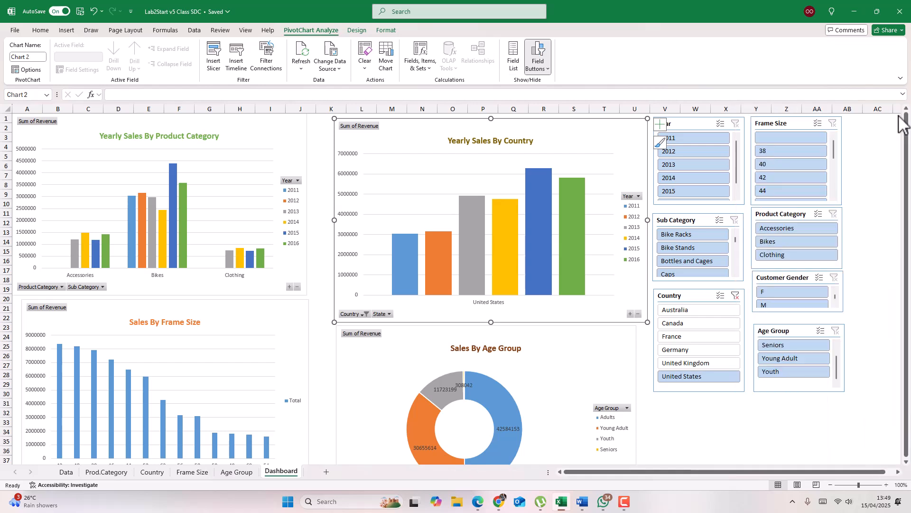
click(736, 296)
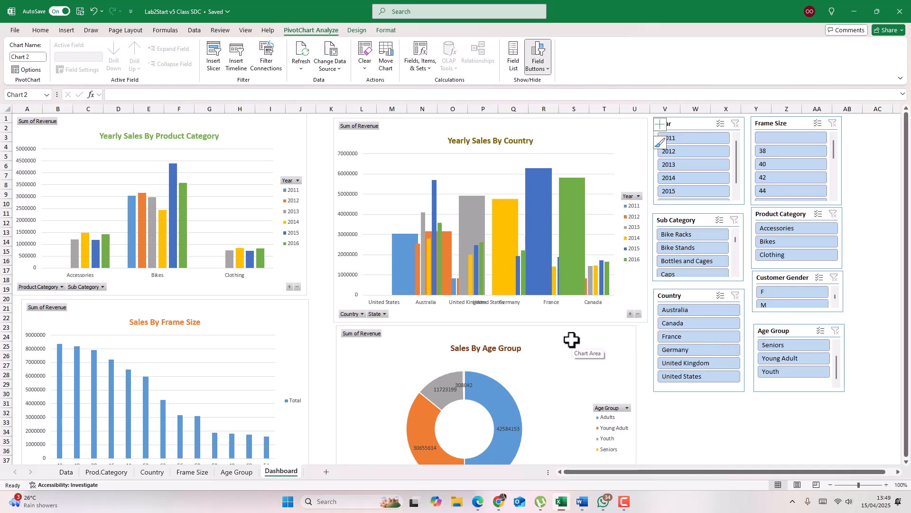
Test the Year slicer with 2011 and the Product Category slicer with Accessories, Bikes and Clothing, clearing each filter.
click(703, 138)
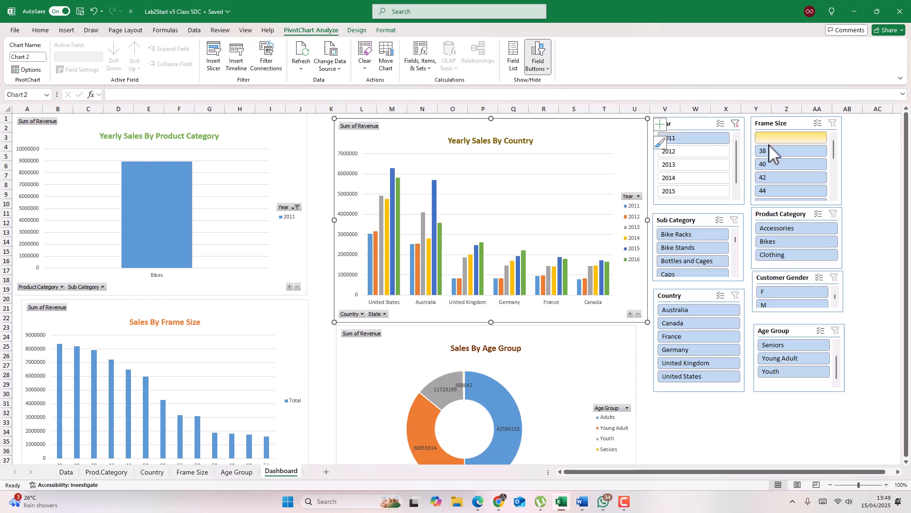
click(736, 124)
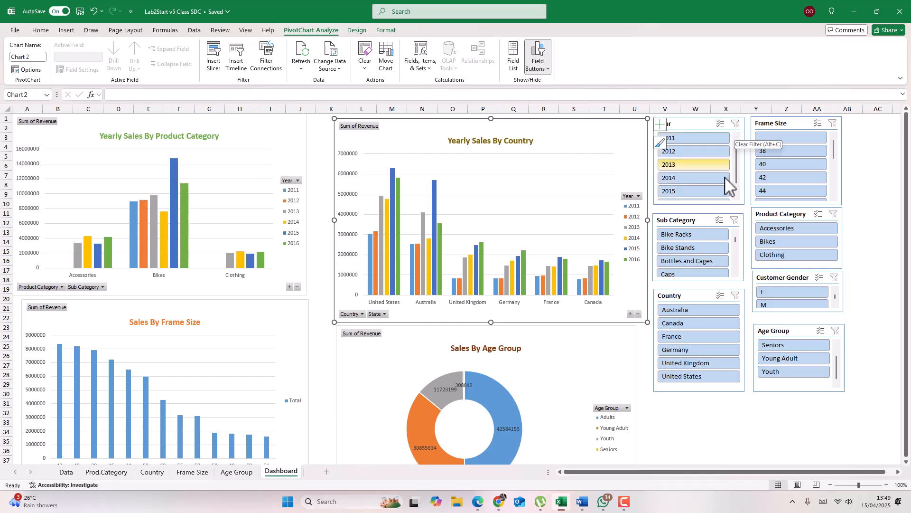
click(788, 228)
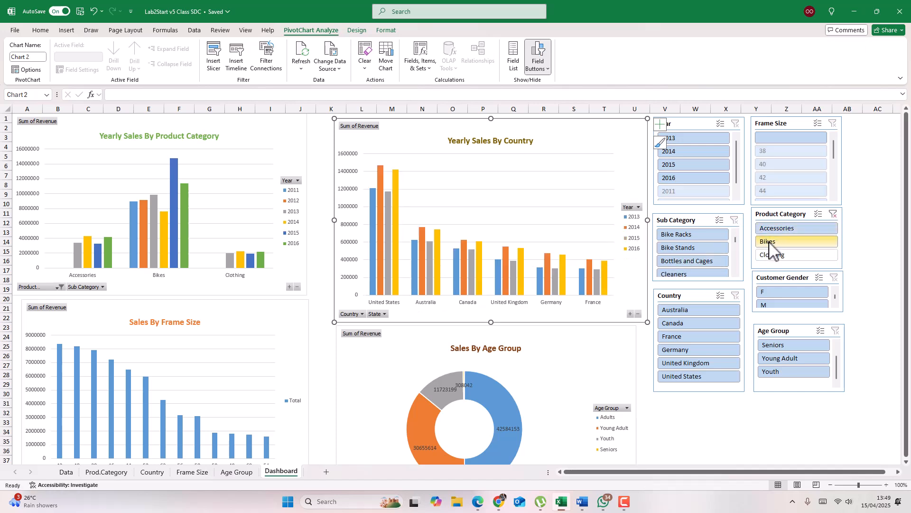
click(769, 242)
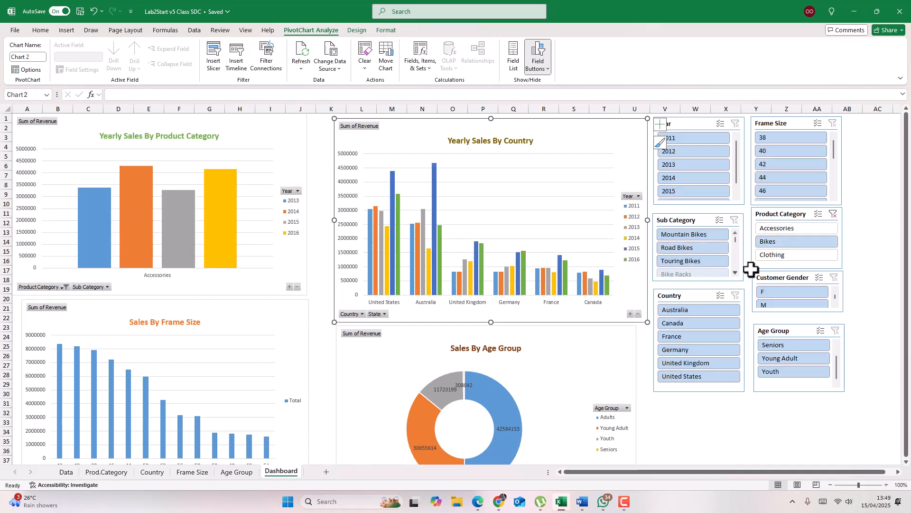
click(781, 257)
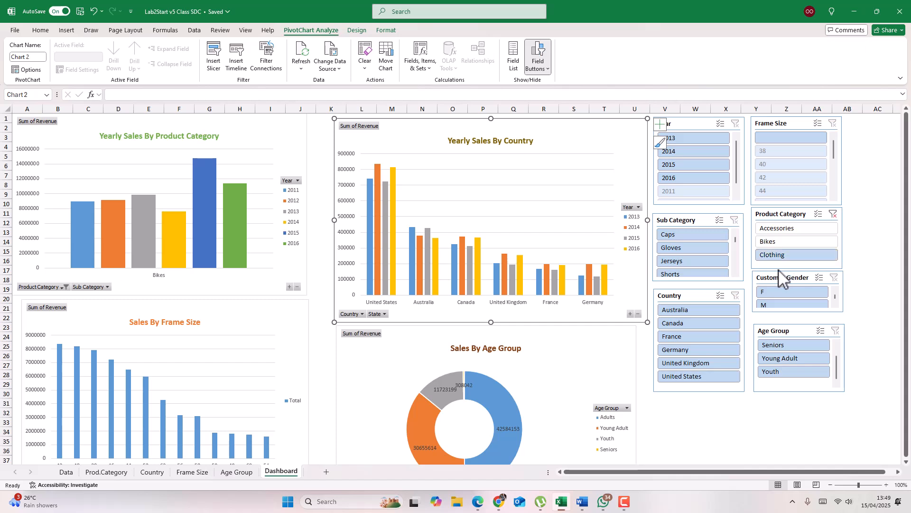
click(833, 216)
Disconnect the Yearly Sales By Product Category chart from the Product Category and Sub Category slicers.
click(239, 142)
scroll(276, 158, down, 2)
scroll(908, 217, up, 2)
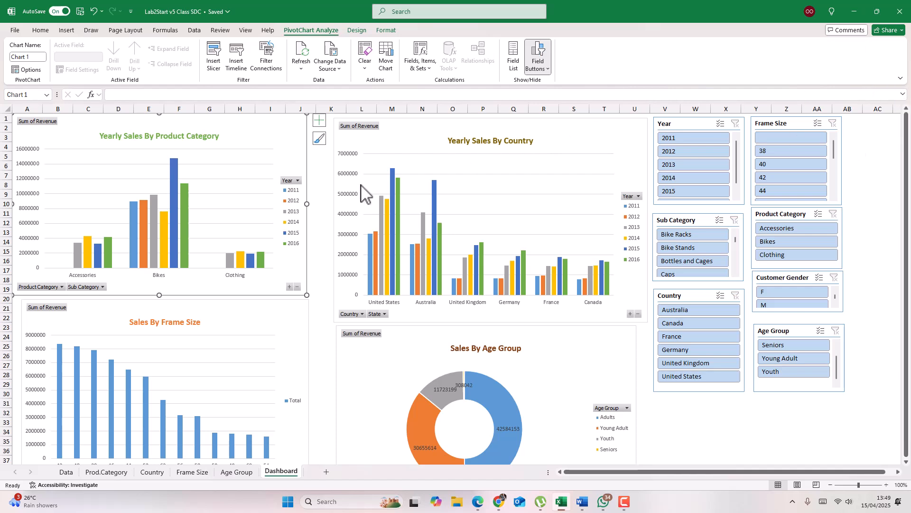
click(276, 68)
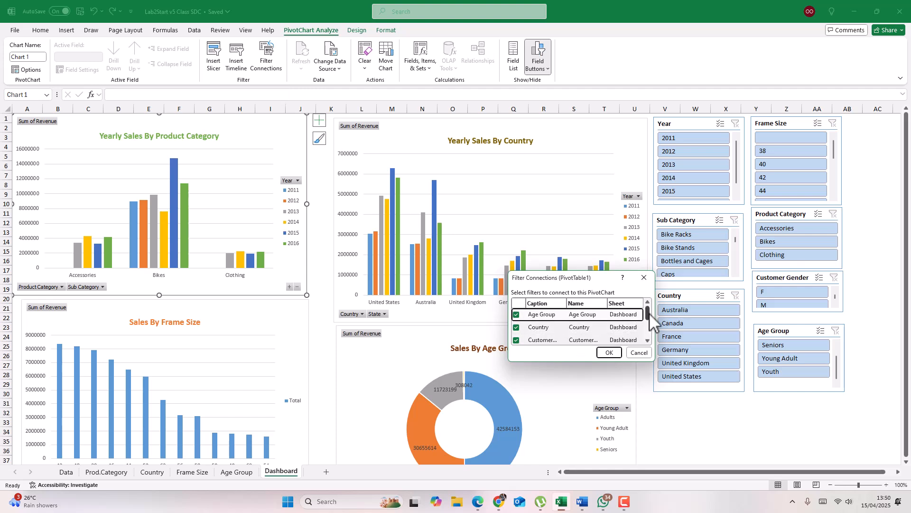
drag(582, 362, 576, 426)
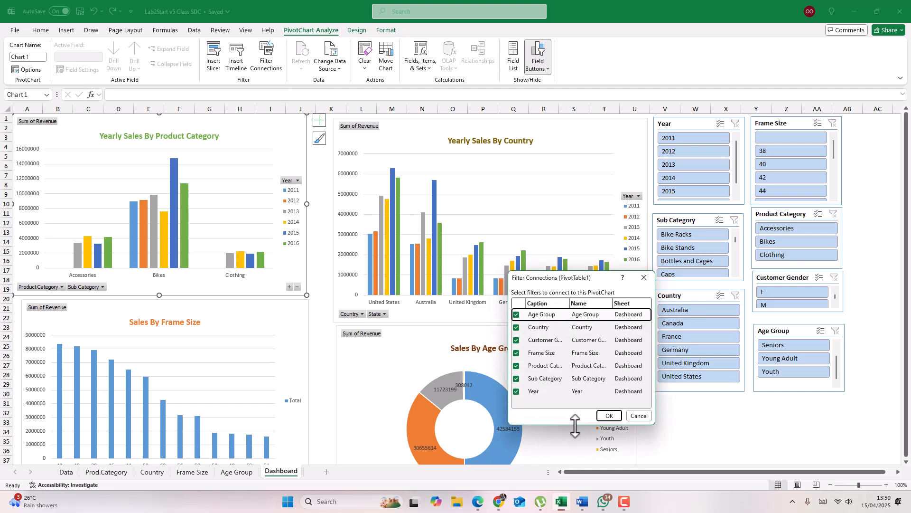
click(517, 366)
click(516, 378)
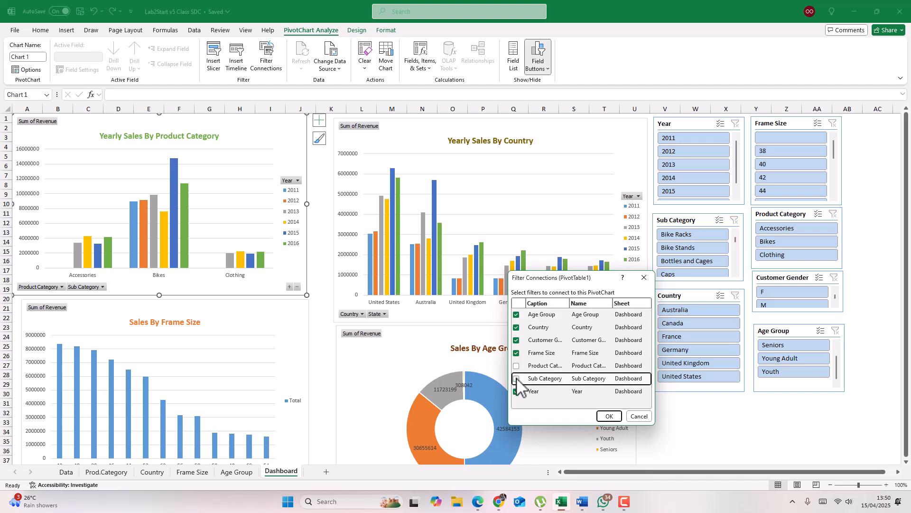
click(604, 417)
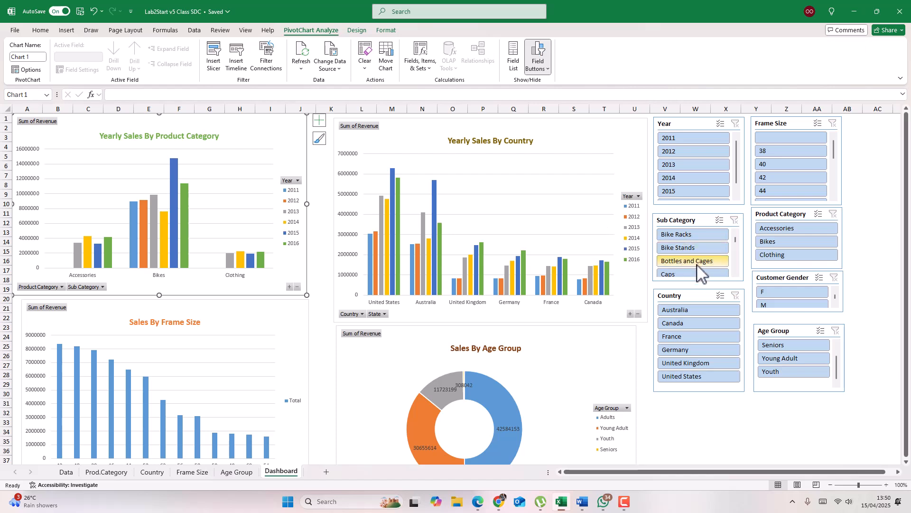
Filter by the Accessories product category to check the chart connections, then clear the Product Category filter.
click(779, 228)
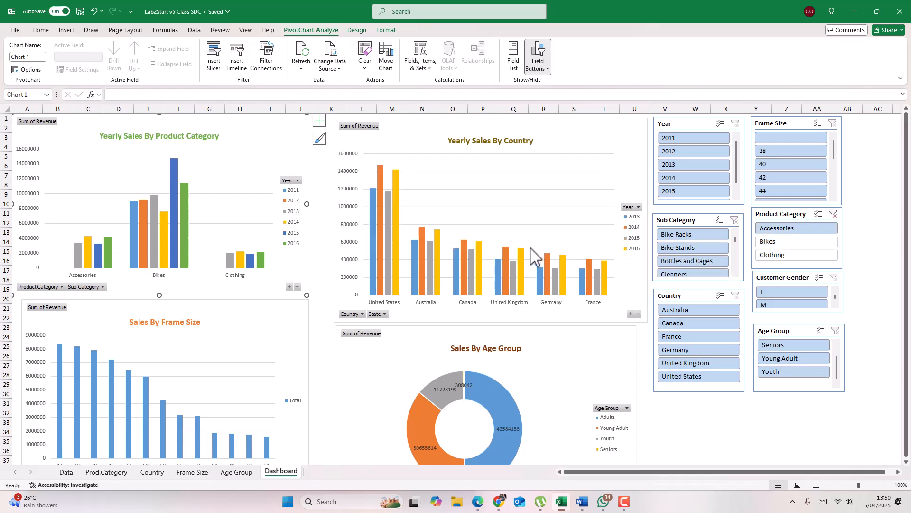
click(789, 228)
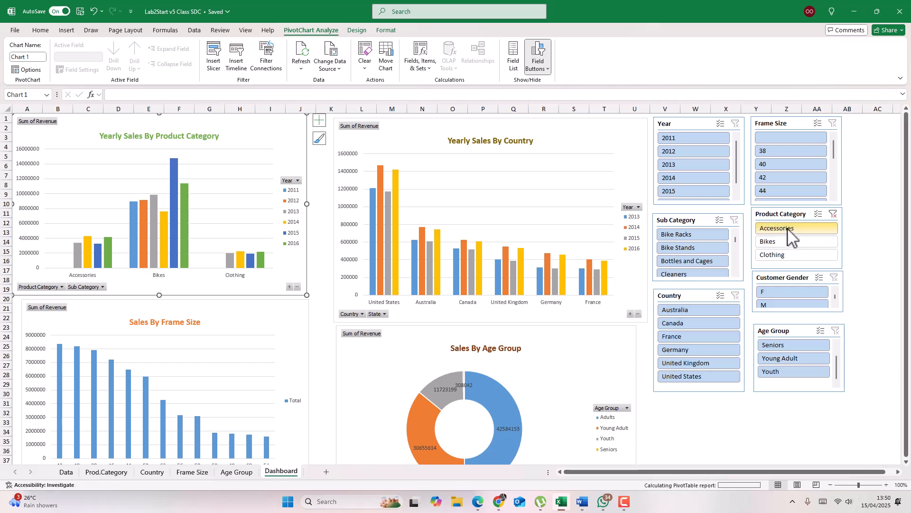
click(834, 215)
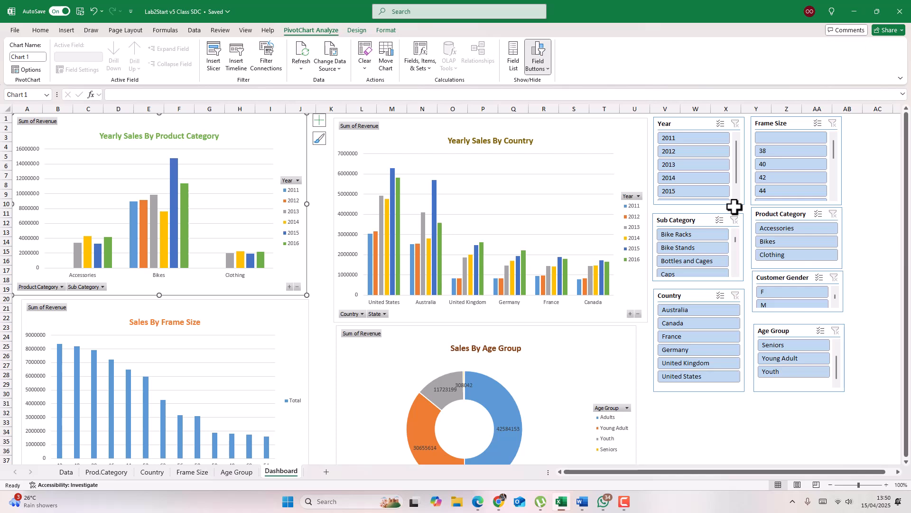
Connect the Sales By Frame Size chart to the Age Group, Country, Customer Gender, Product Category, Sub Category and Year slicers.
click(230, 313)
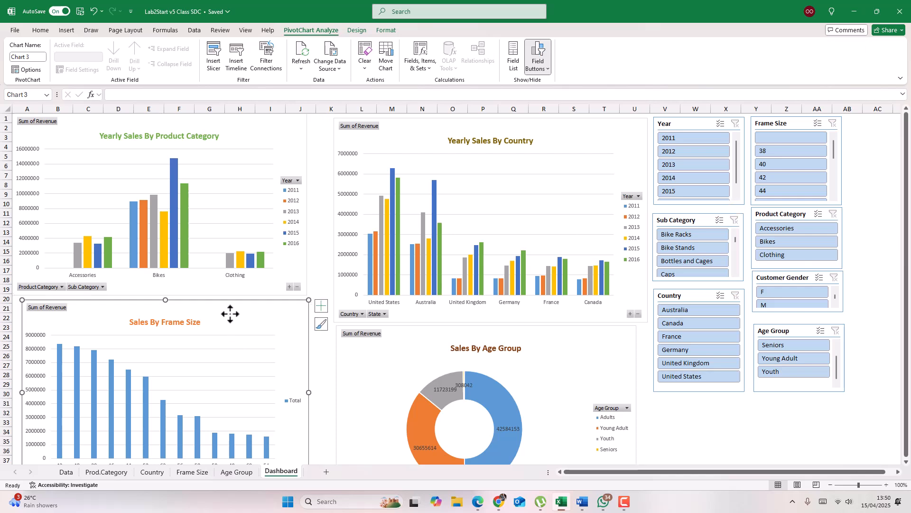
click(266, 60)
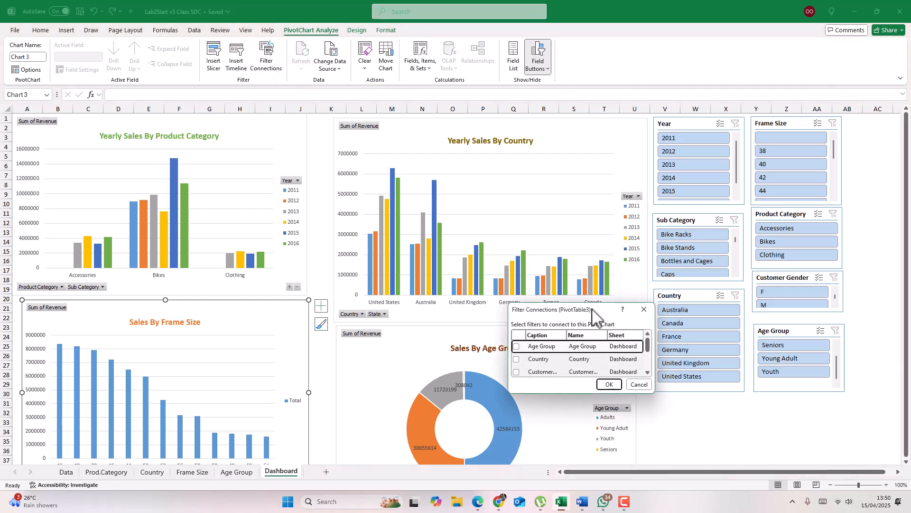
drag(591, 304, 584, 150)
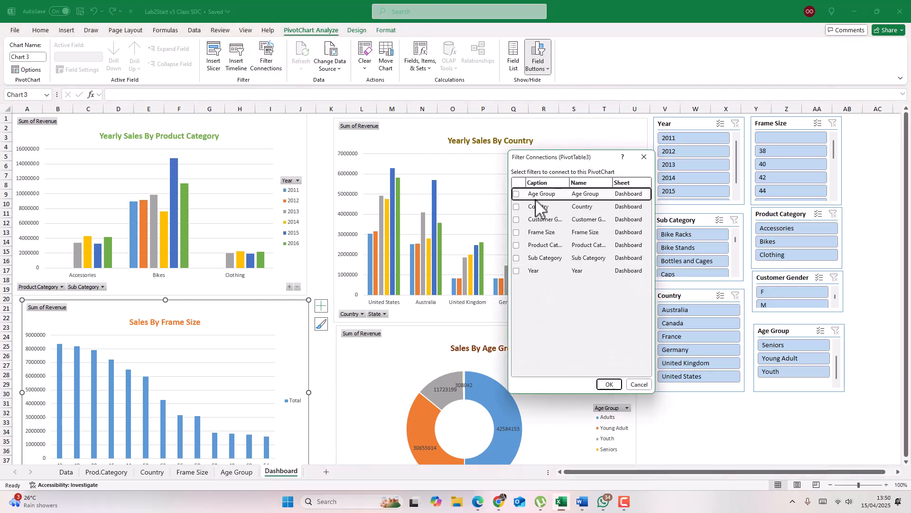
click(517, 194)
click(517, 206)
click(516, 220)
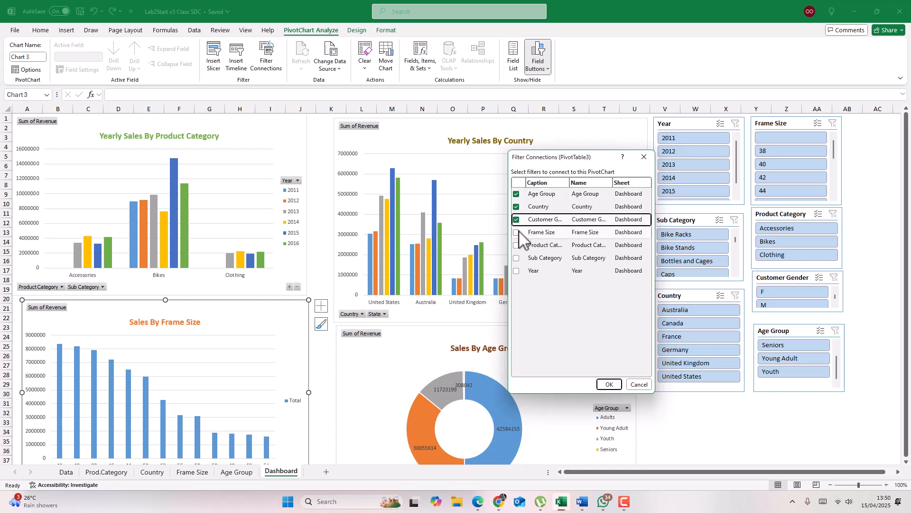
click(517, 245)
click(517, 257)
click(516, 271)
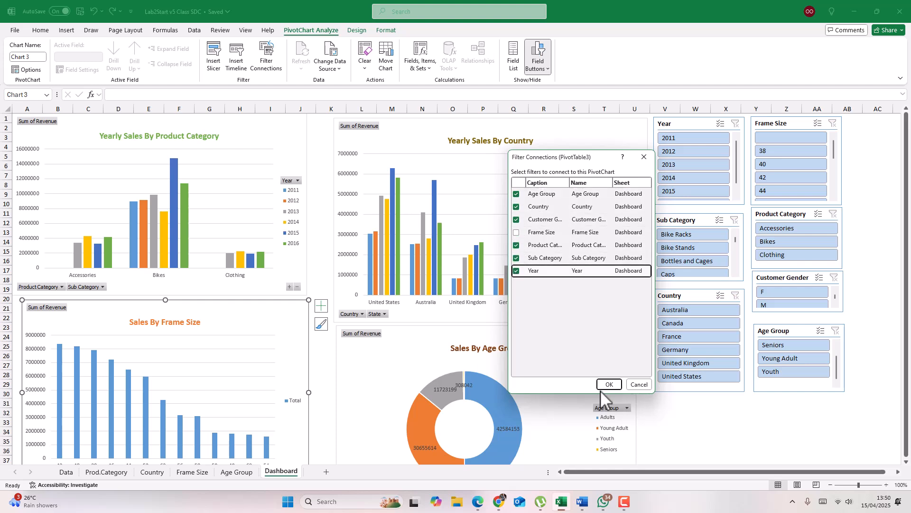
click(609, 385)
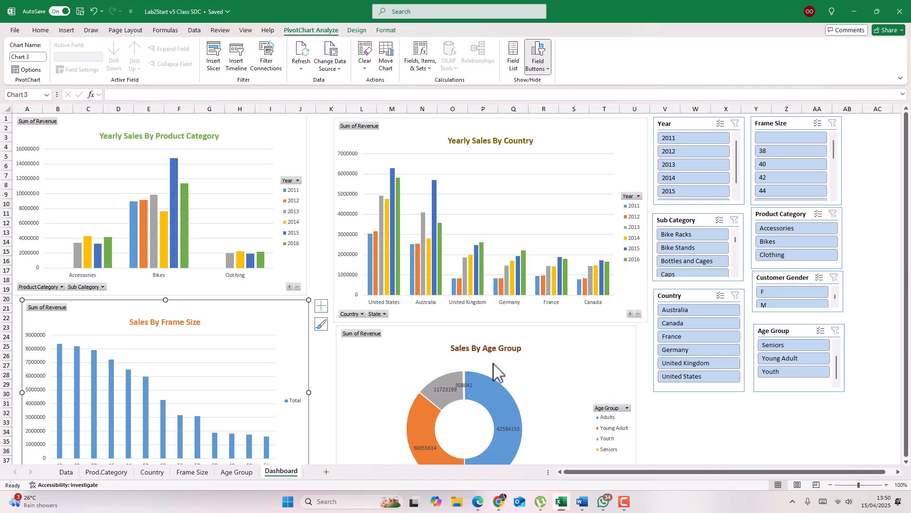
Test the Customer Gender slicer with F and M and the Age Group slicer with Seniors, Young Adult and Youth, clearing the filters.
click(805, 292)
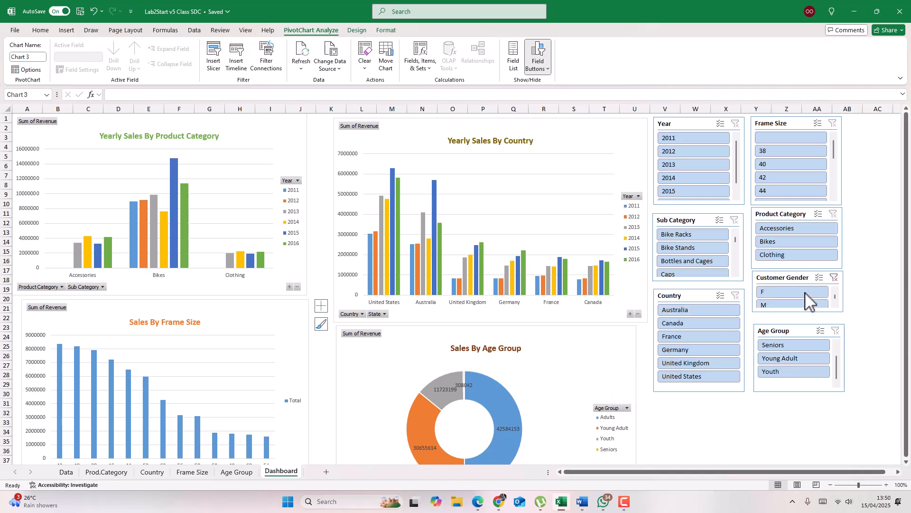
click(782, 305)
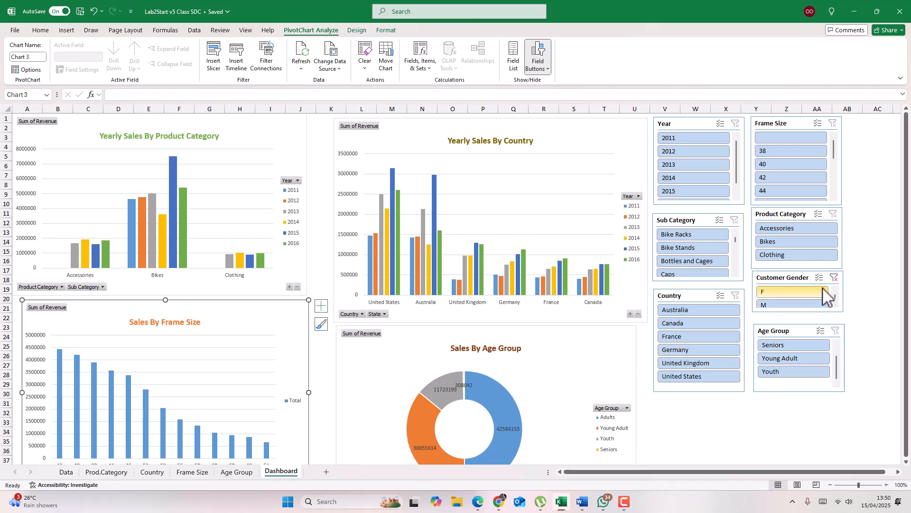
click(801, 343)
click(800, 360)
click(799, 372)
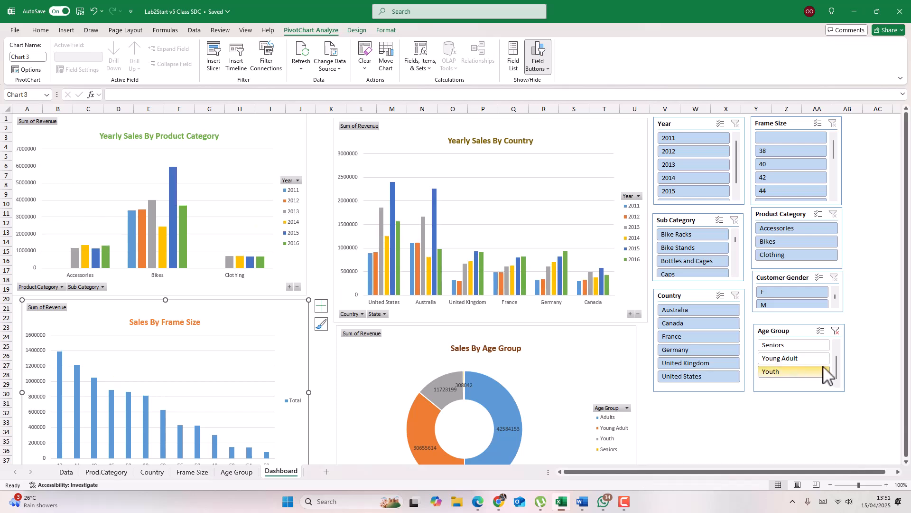
click(835, 343)
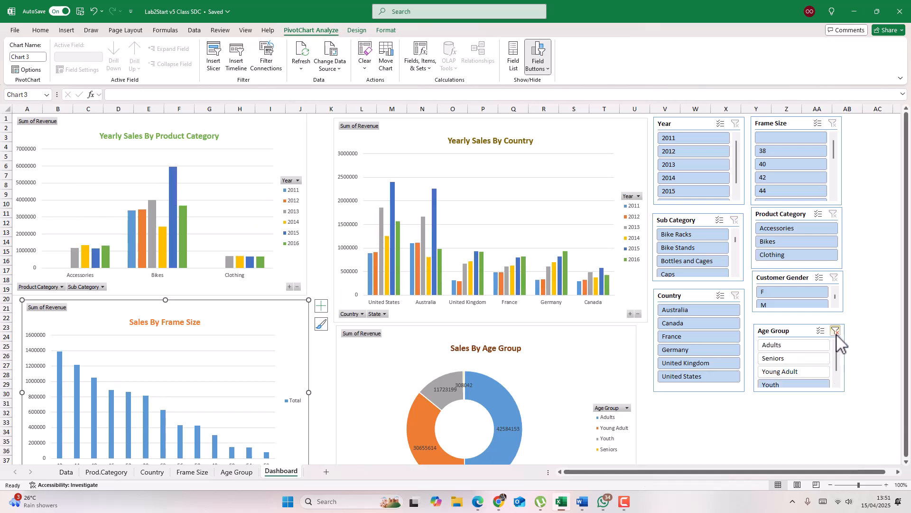
click(836, 331)
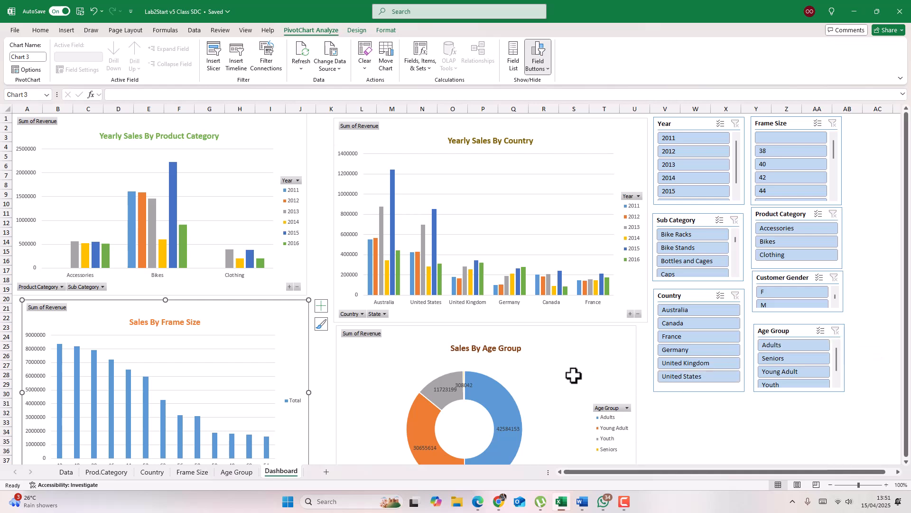
Connect the Sales By Age Group chart to the Age Group, Country, Customer Gender and Frame Size slicers.
click(554, 354)
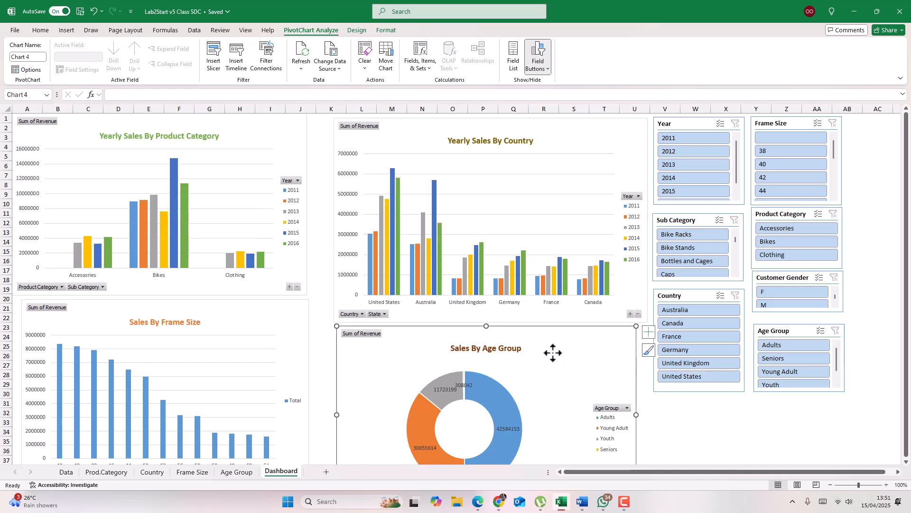
click(266, 64)
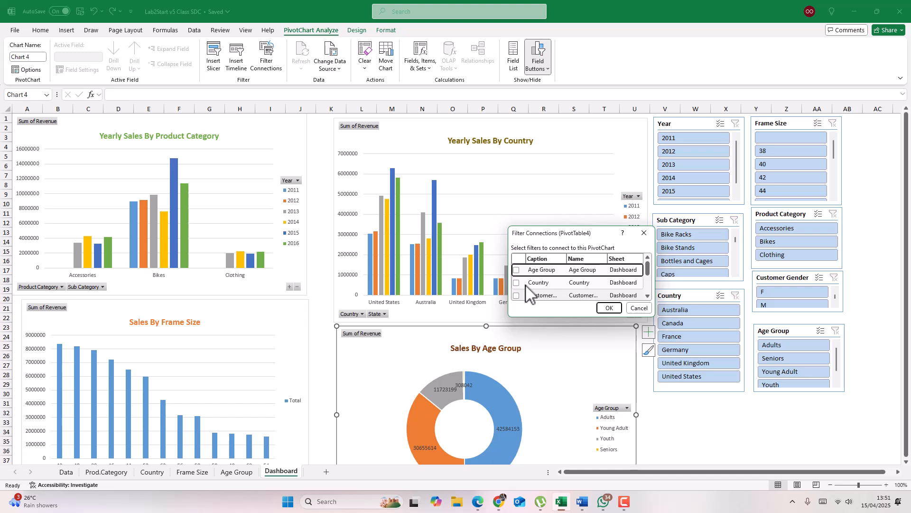
drag(573, 320, 576, 409)
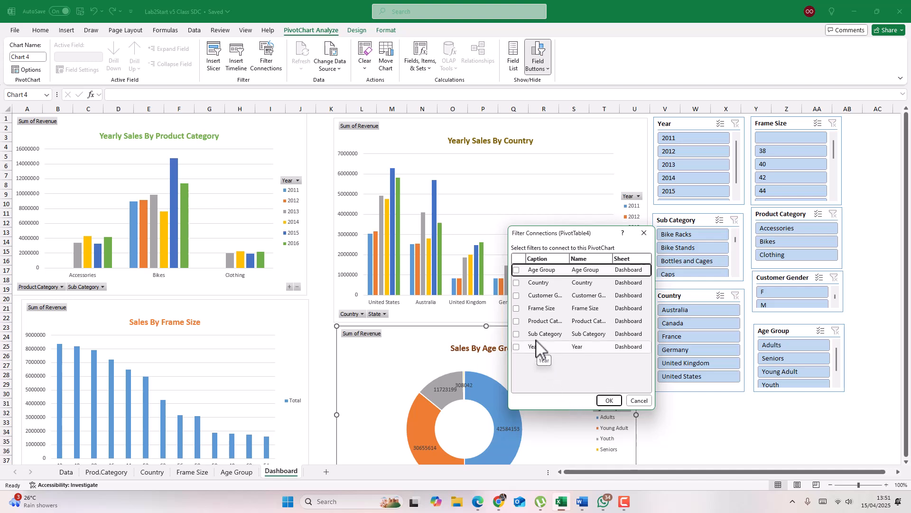
click(516, 270)
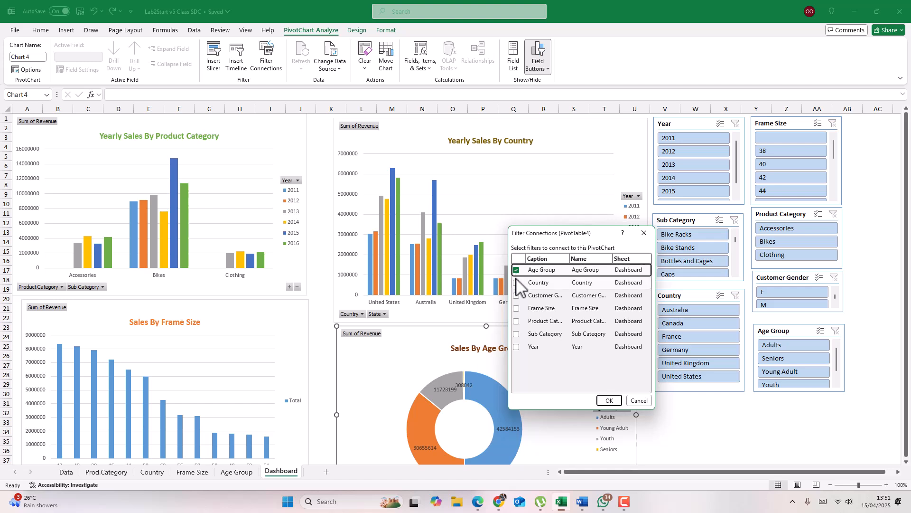
click(516, 283)
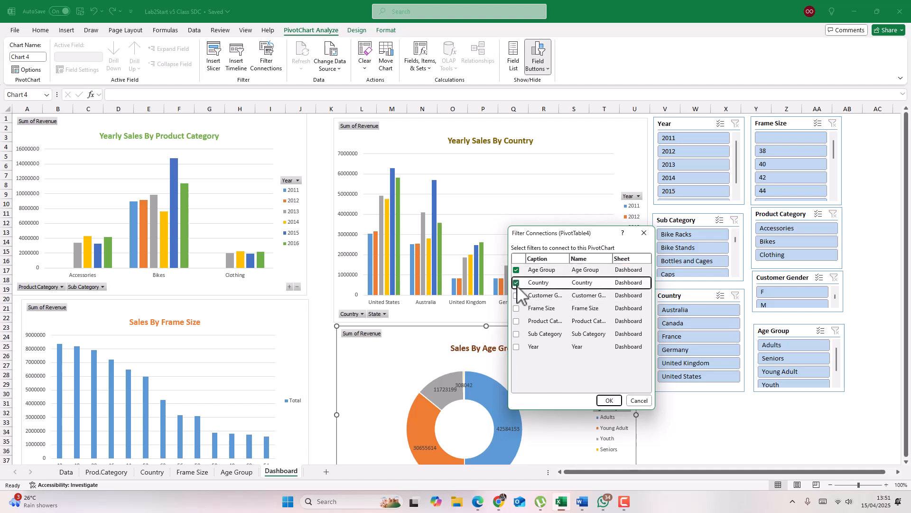
click(517, 295)
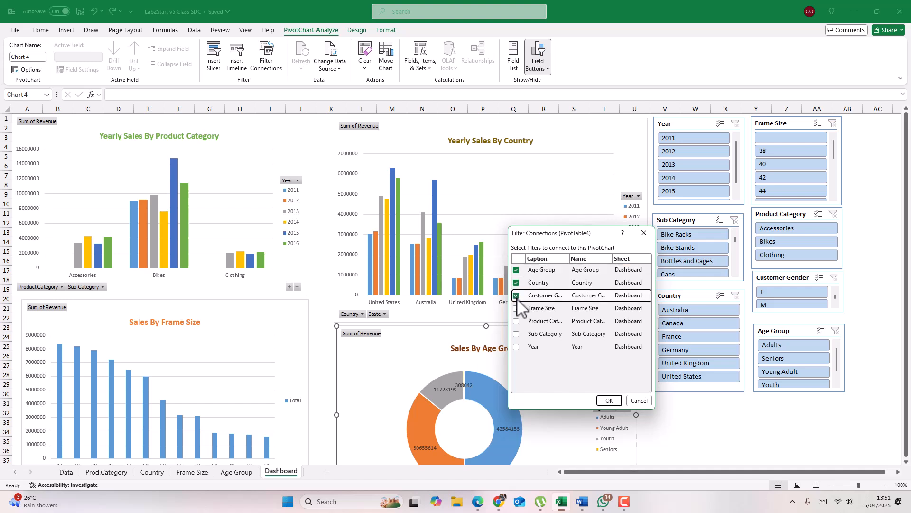
click(517, 309)
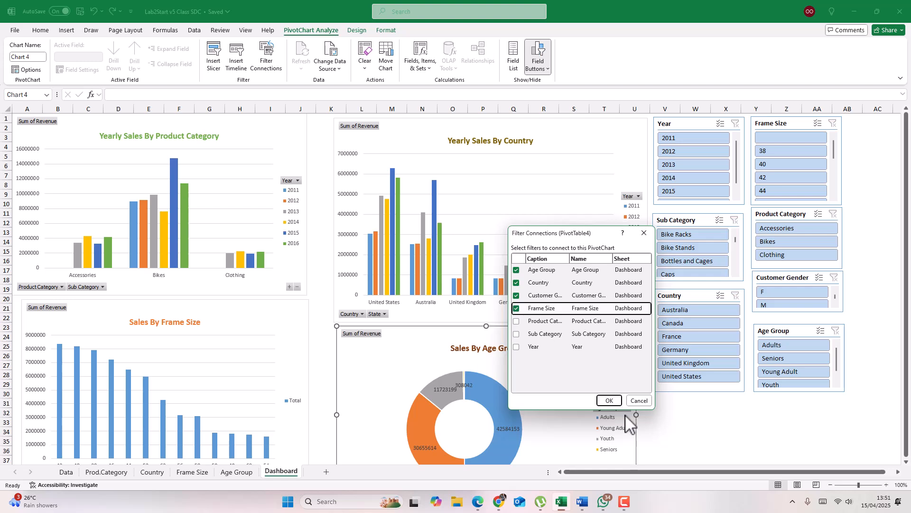
click(609, 400)
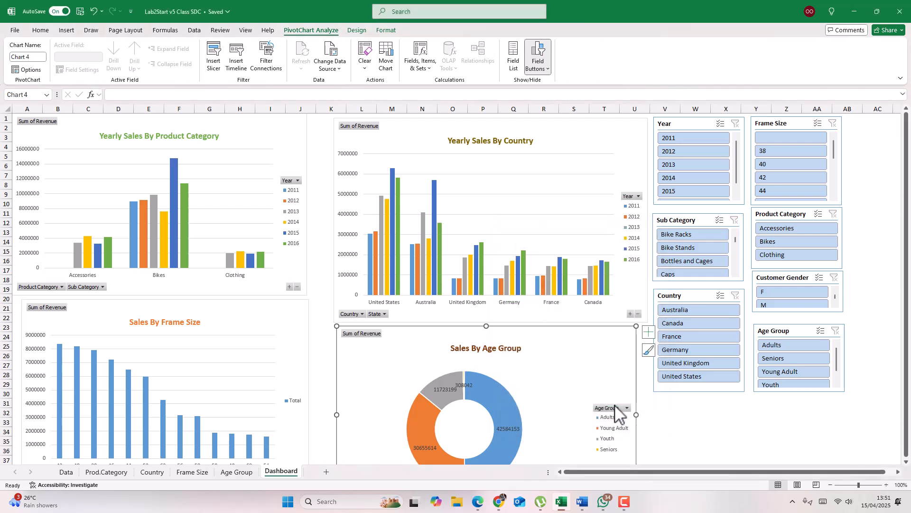
Review which slicers are connected to the Yearly Sales By Country chart.
click(302, 318)
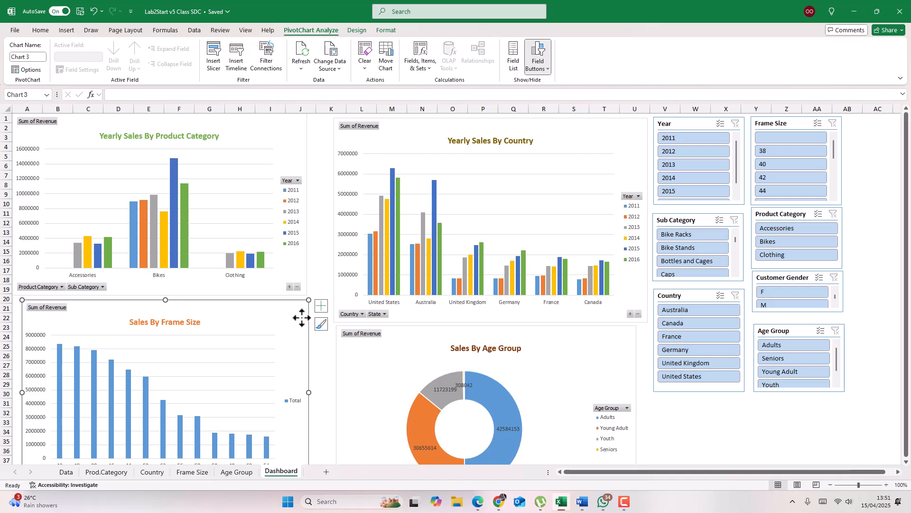
click(582, 134)
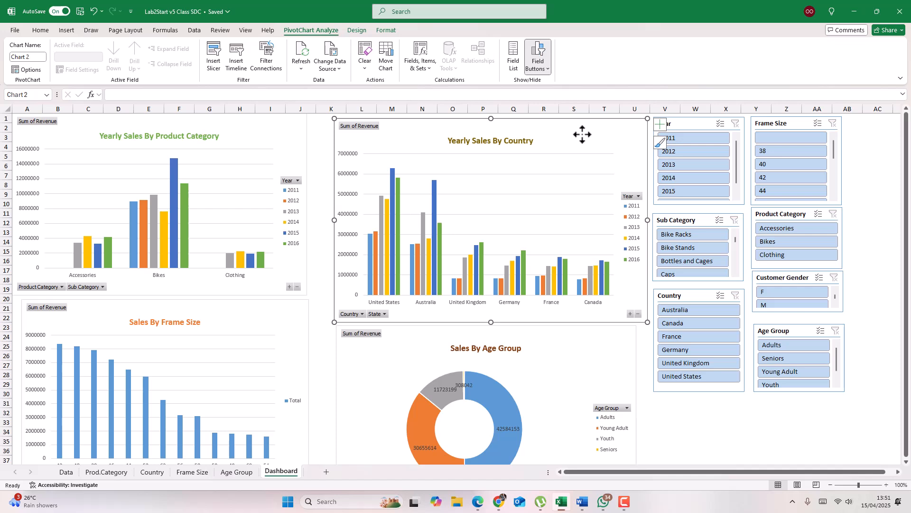
click(266, 60)
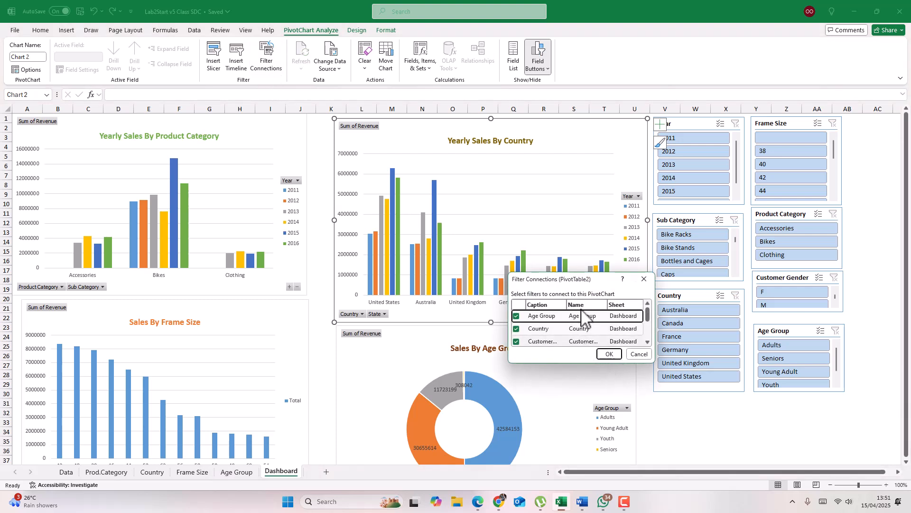
drag(581, 271, 580, 156)
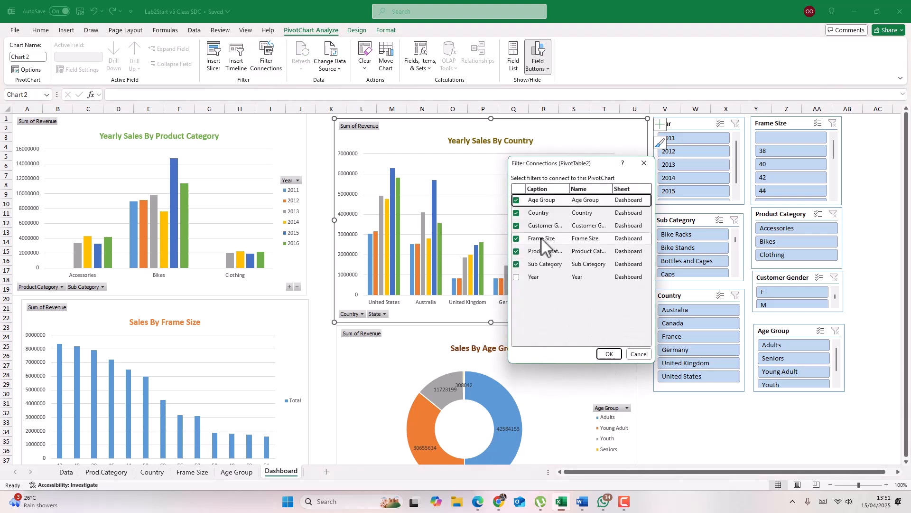
click(608, 354)
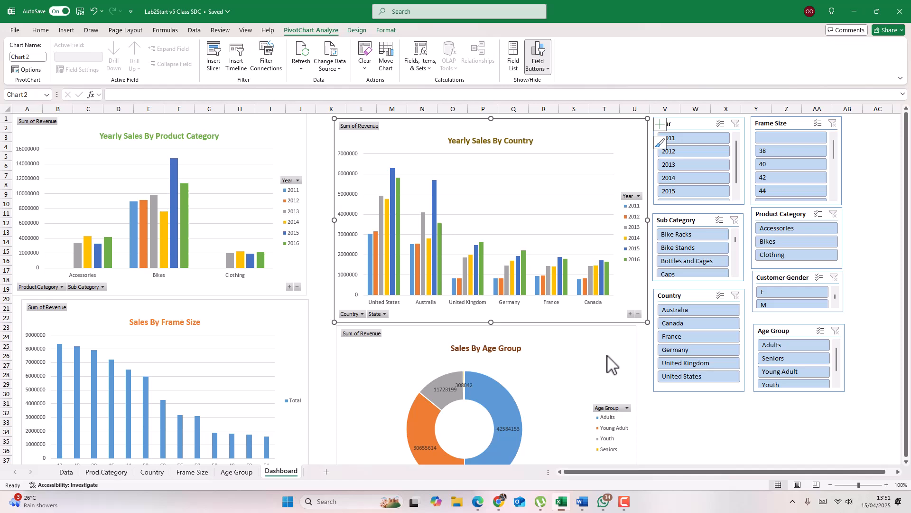